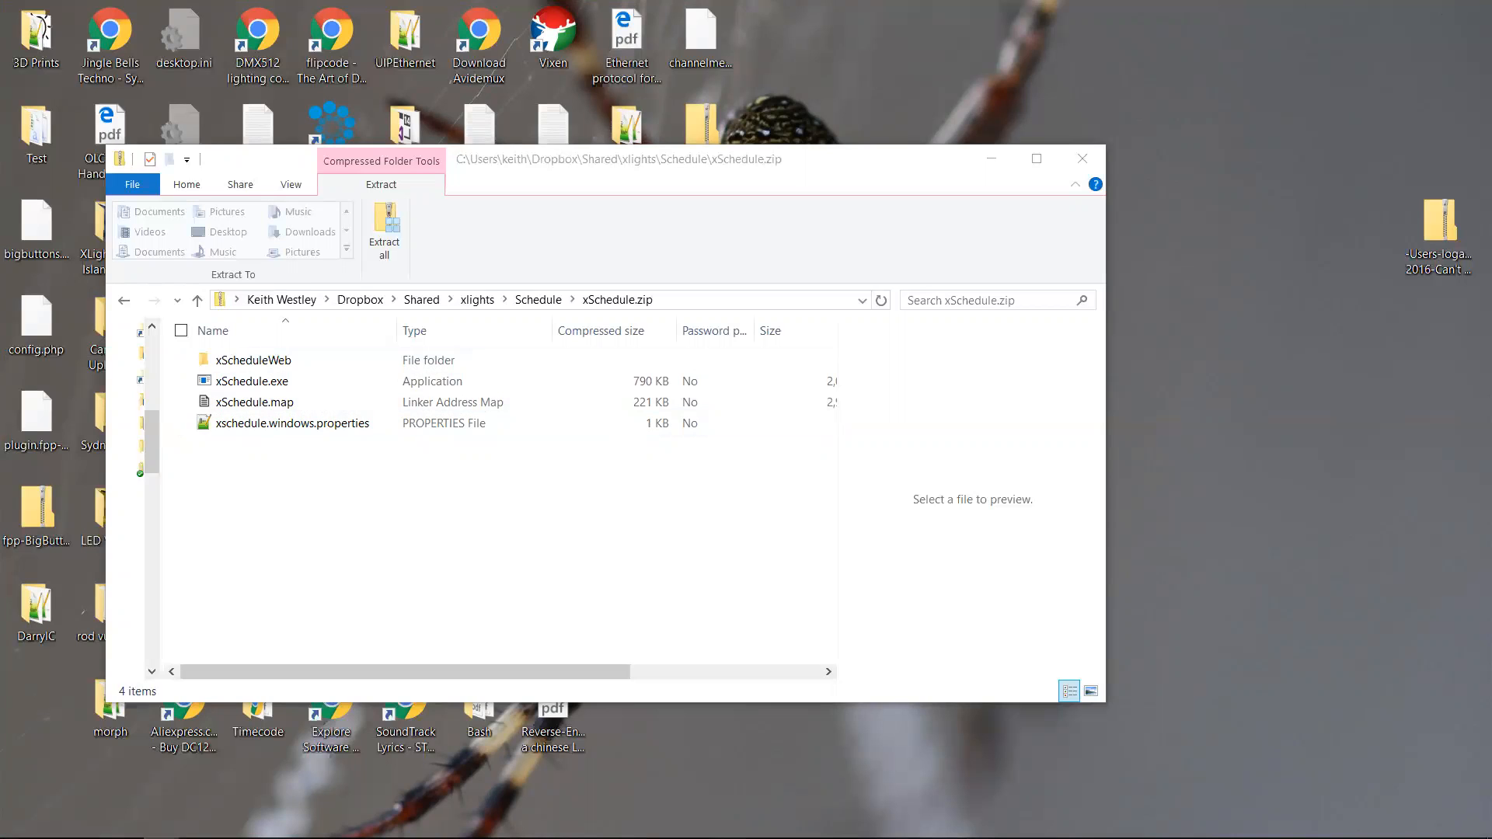
# Step: Copy all the contents of xSchedule.zip into C:\Program Files (x86)\xLights, granting administrator permission for the copy
pyautogui.moveTo(1491, 56); pyautogui.dragTo(949, 56)
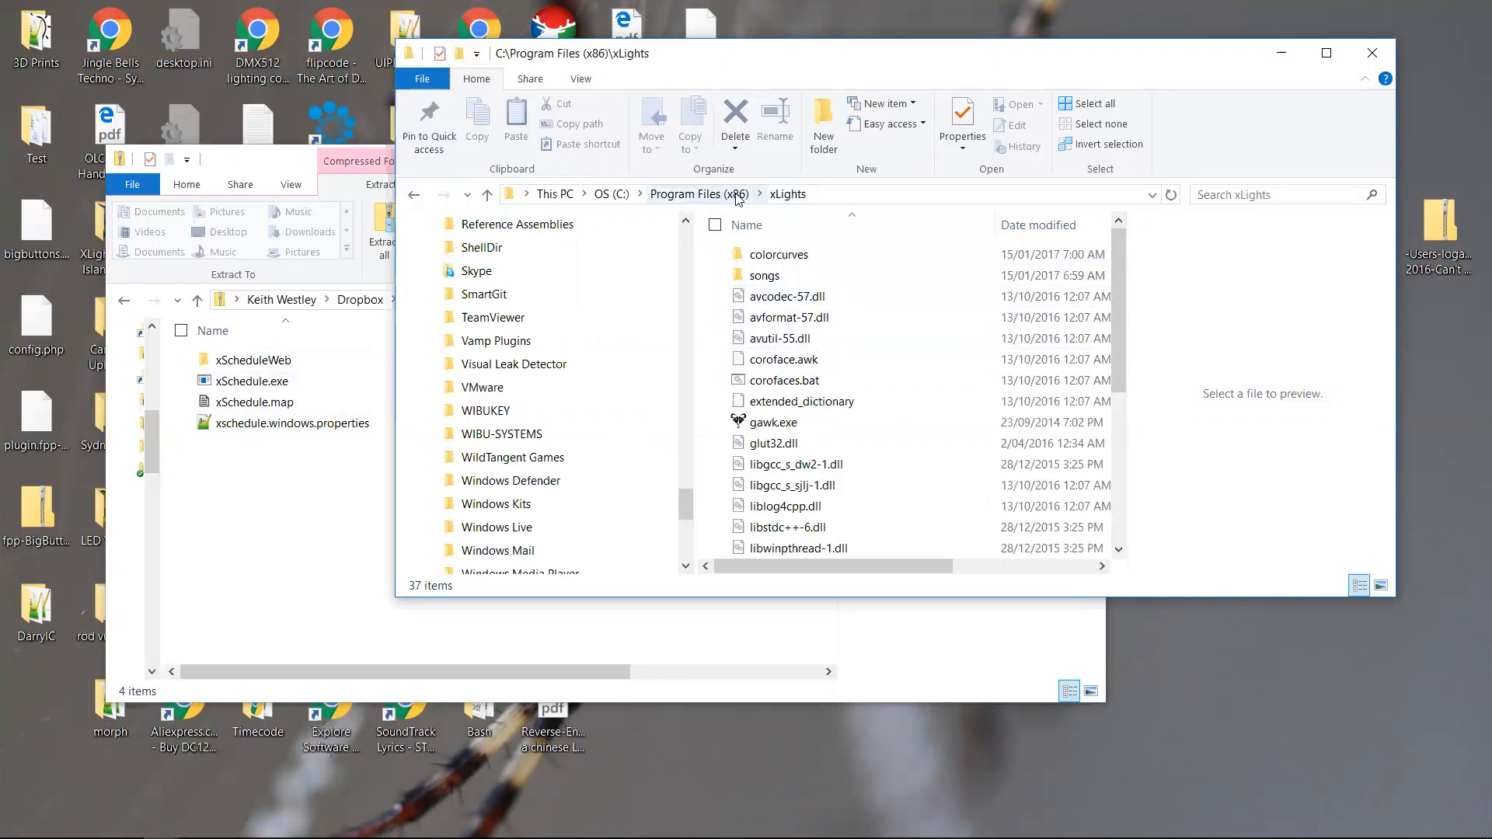
pyautogui.click(349, 423)
pyautogui.hotkey('ctrl', 'a')
pyautogui.moveTo(266, 383); pyautogui.dragTo(930, 469)
pyautogui.hotkey('alt', 'Tab')
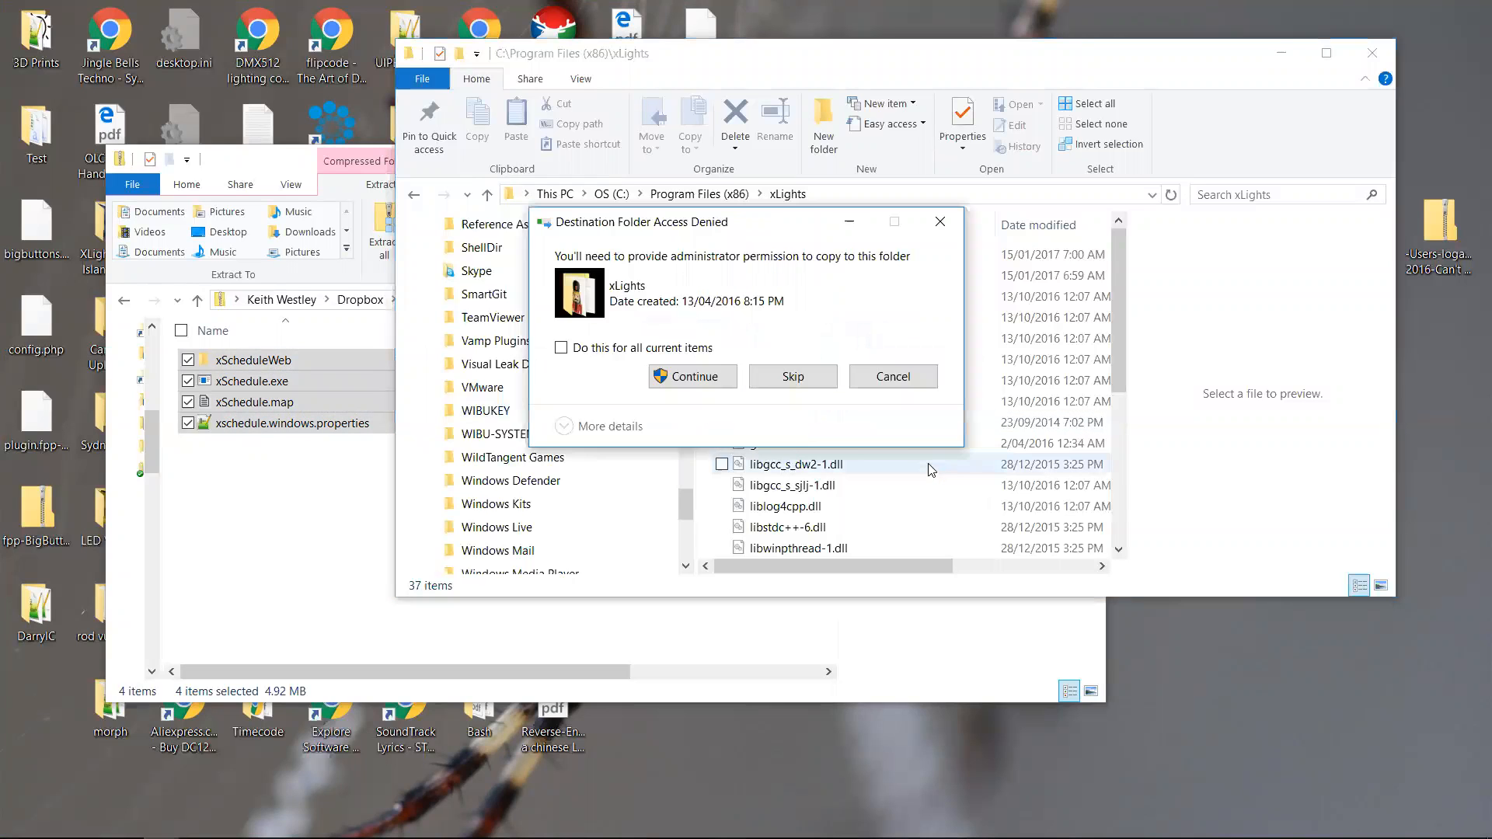
pyautogui.click(731, 381)
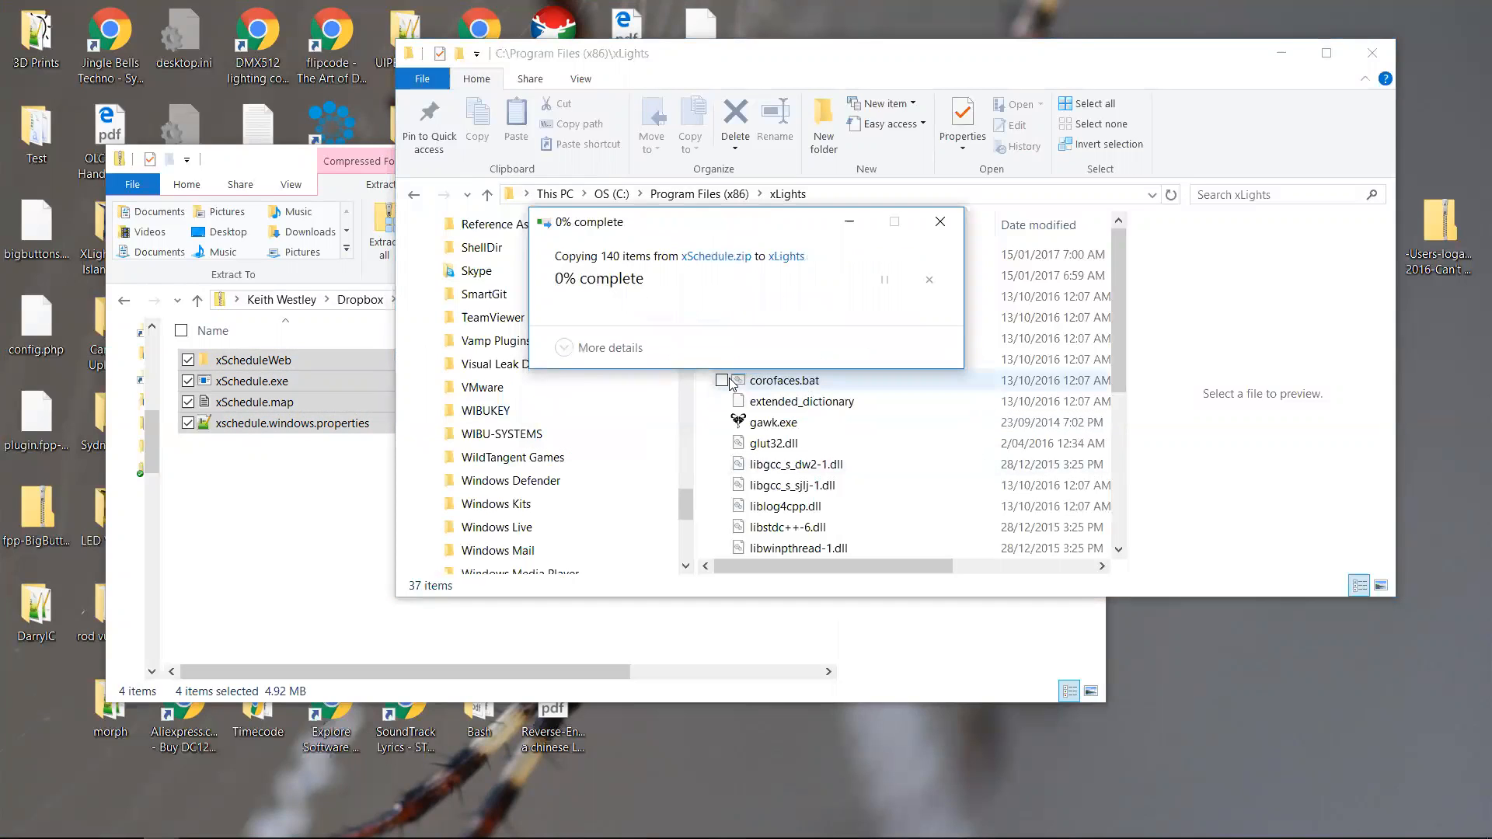
pyautogui.click(732, 381)
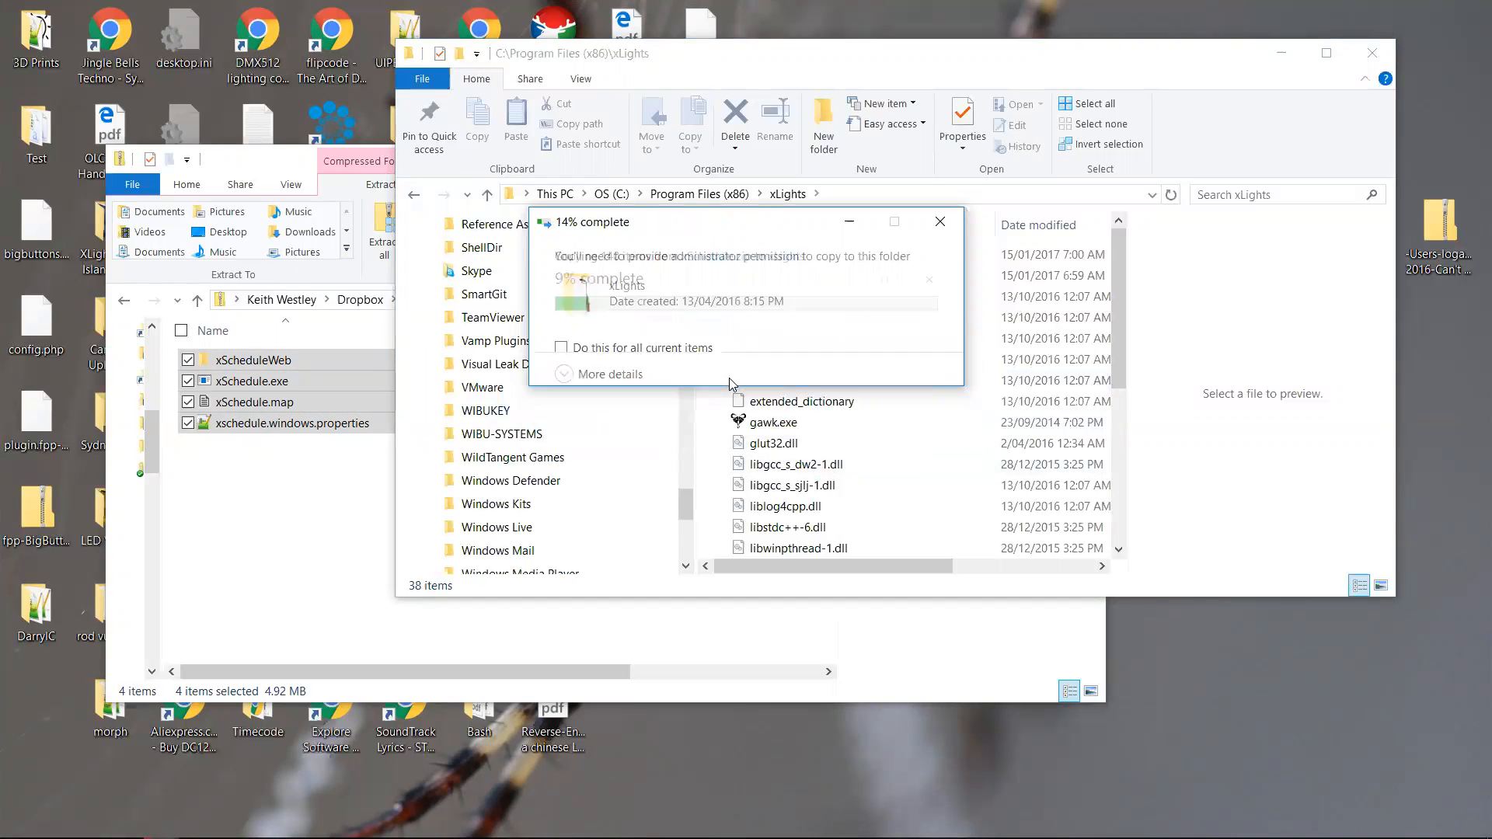
pyautogui.click(731, 380)
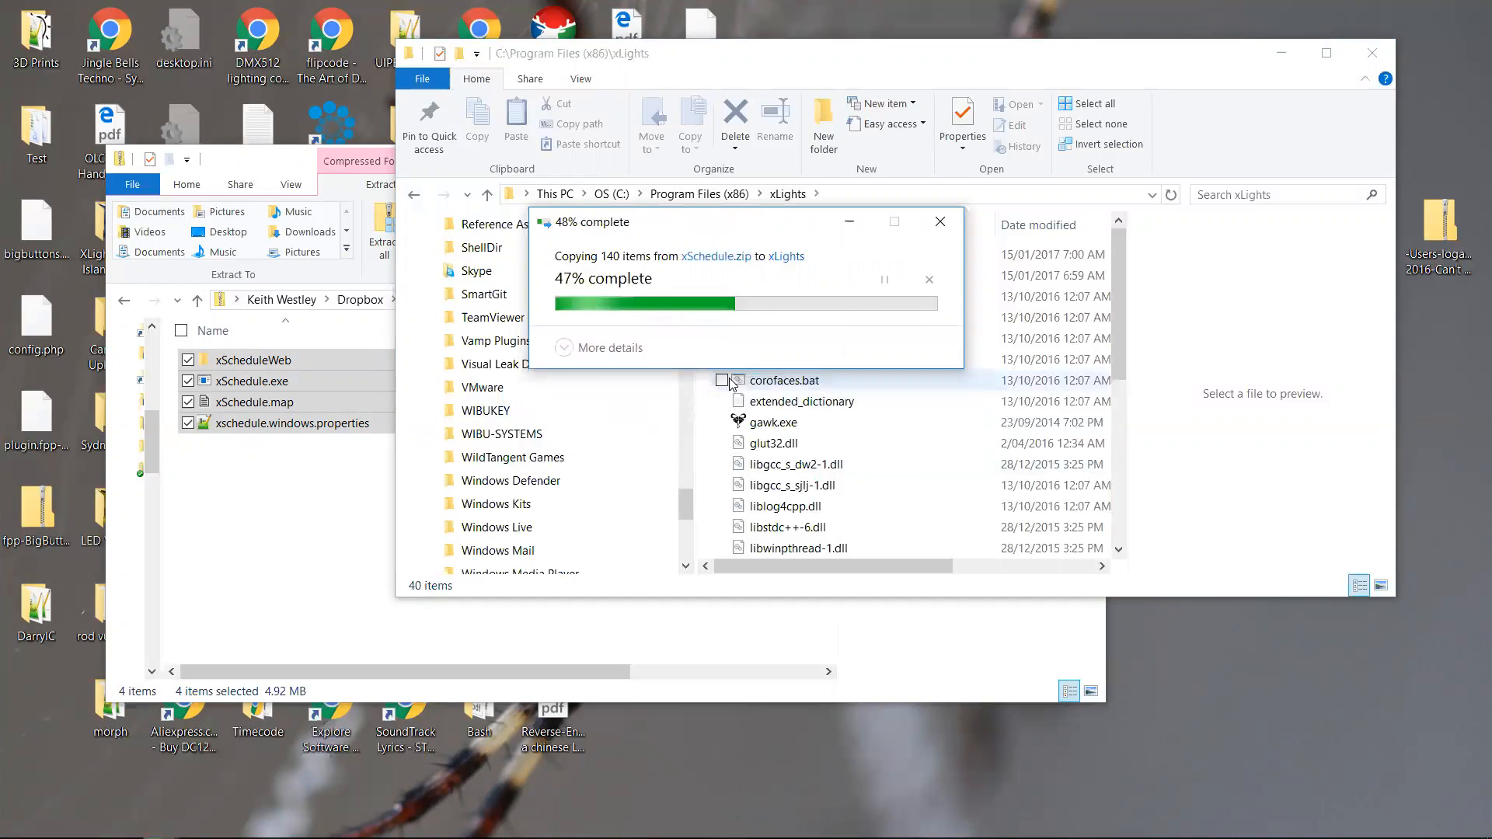
pyautogui.click(731, 381)
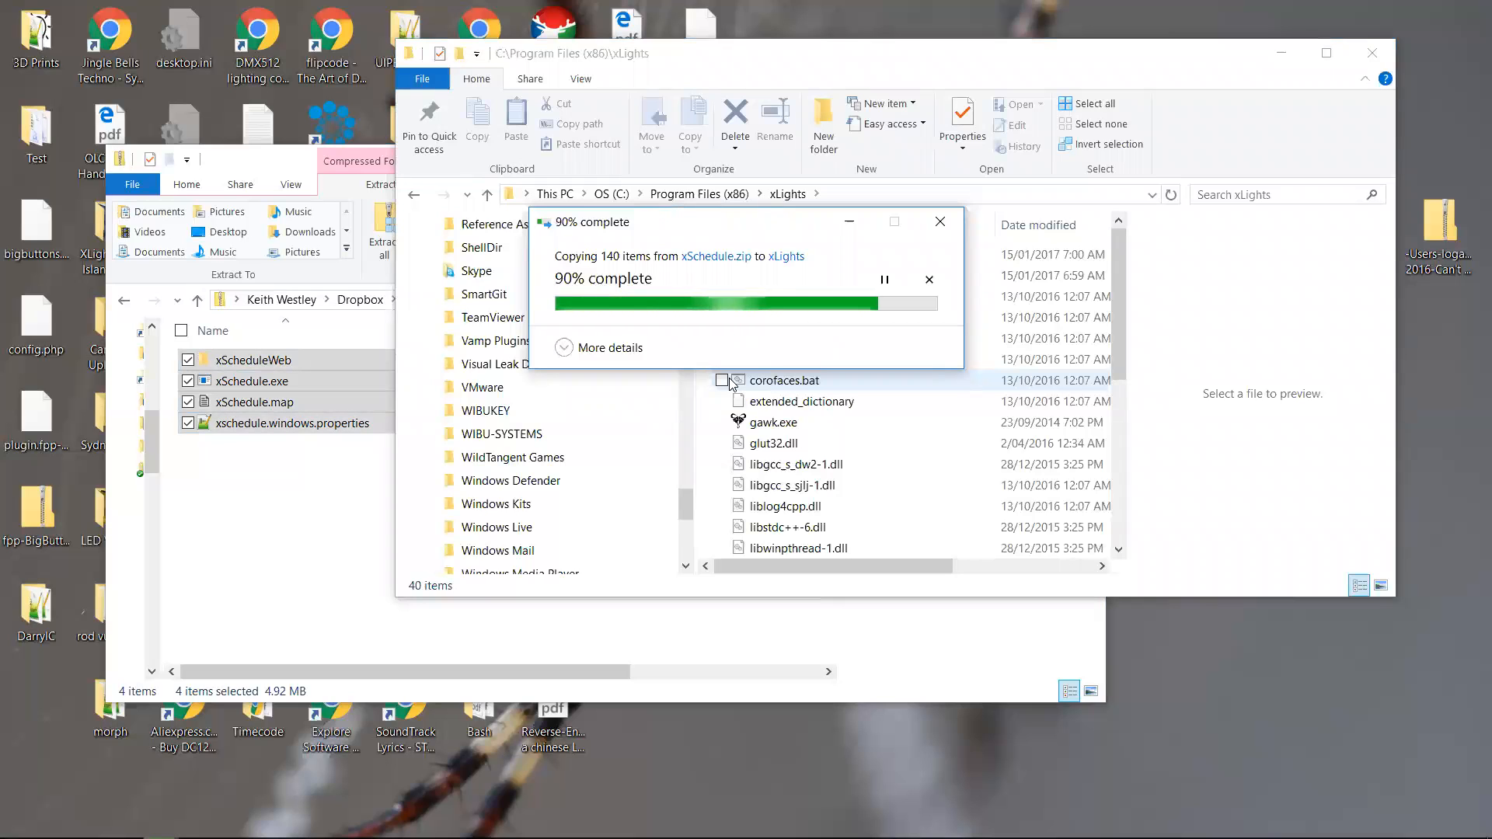
# Step: Sort the xLights folder by name in descending order and select xSchedule.exe
pyautogui.scroll(-7, 733, 384)
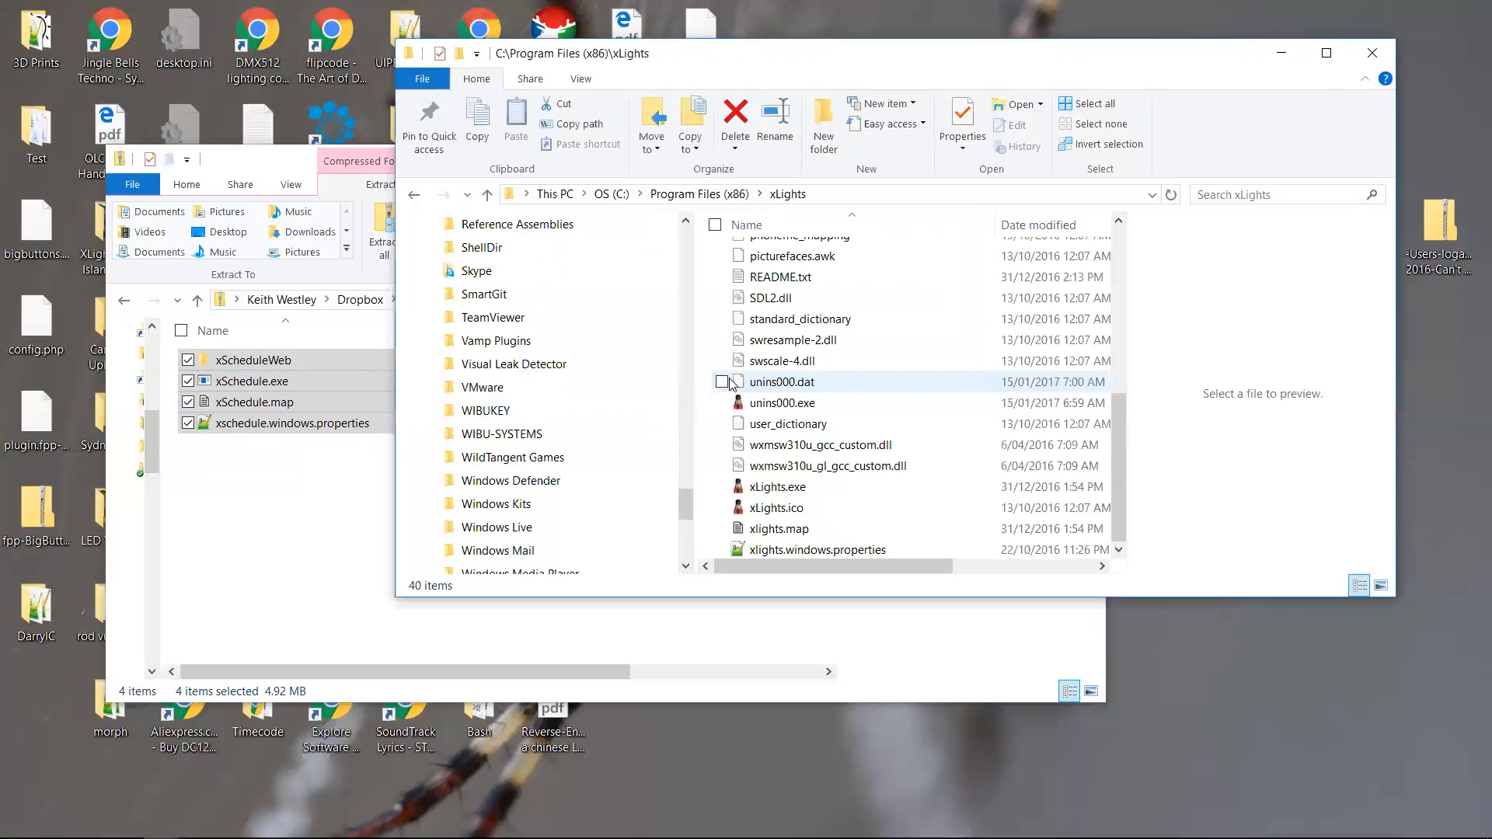
pyautogui.scroll(8, 842, 383)
pyautogui.scroll(1, 844, 386)
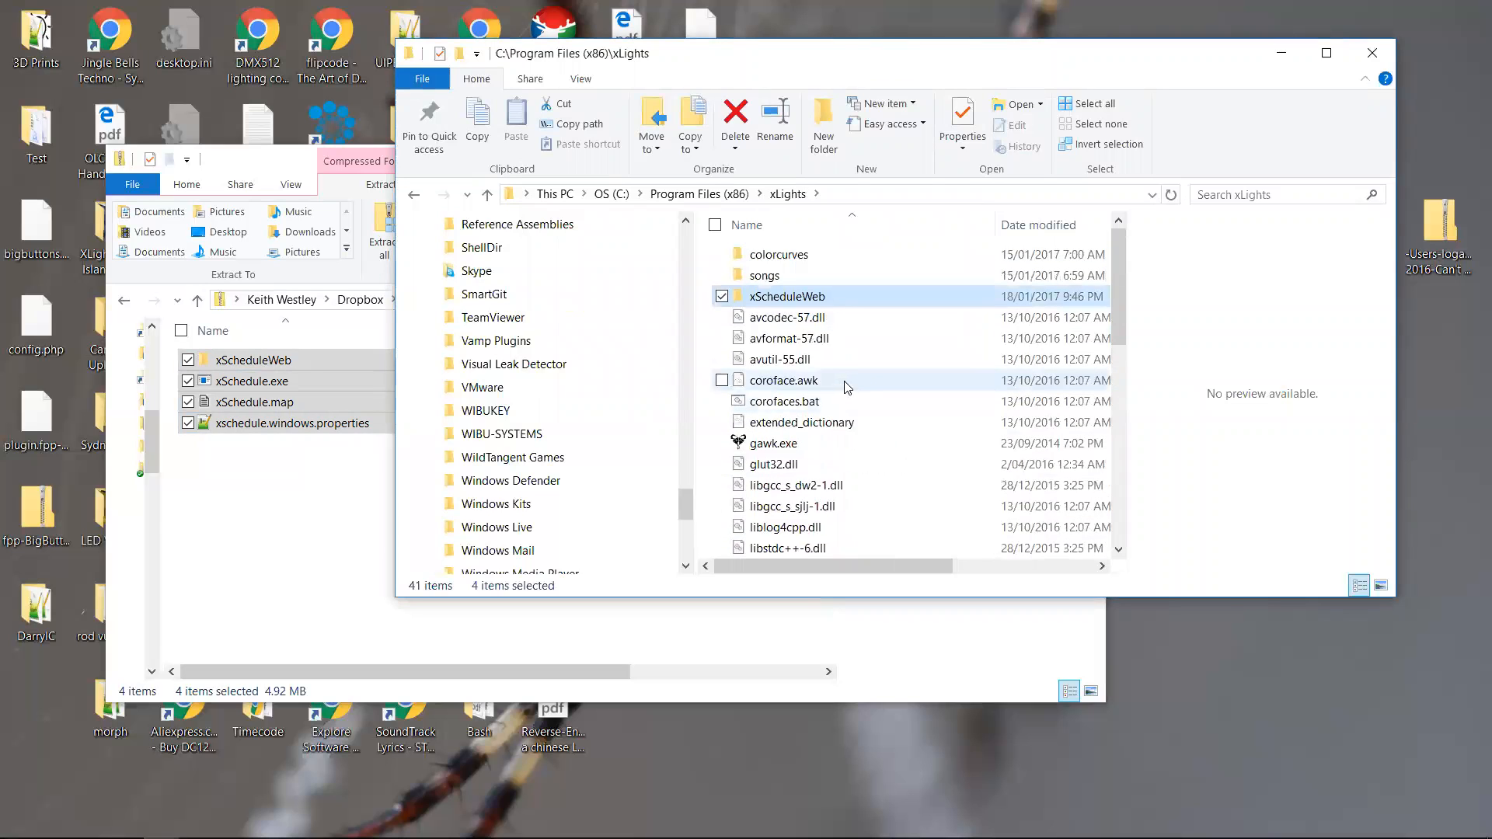
pyautogui.click(817, 233)
pyautogui.click(814, 296)
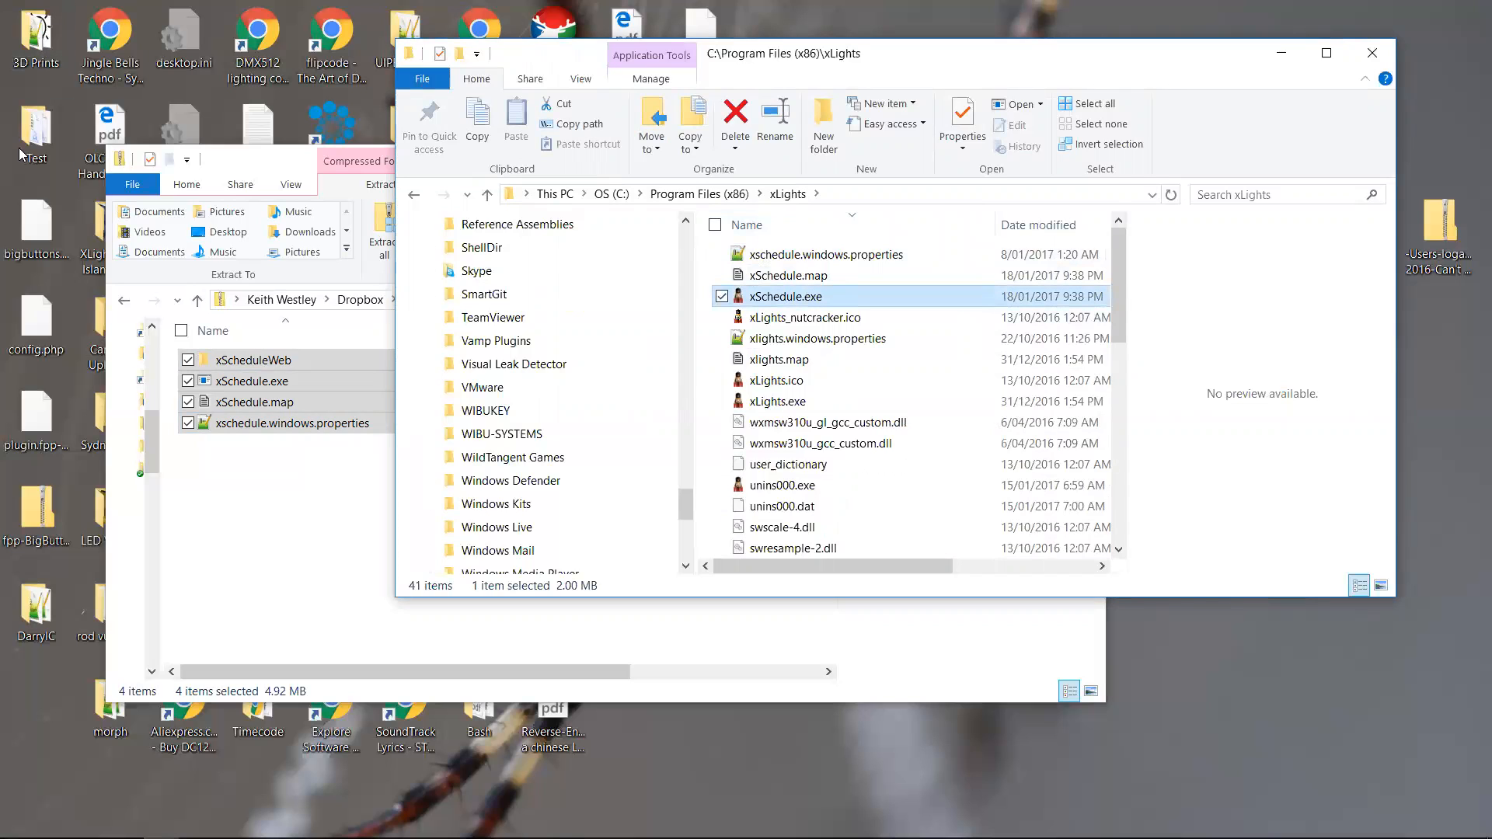
# Step: Close the zip folder window, then launch xSchedule.exe with firewall access allowed on private and public networks
pyautogui.click(231, 478)
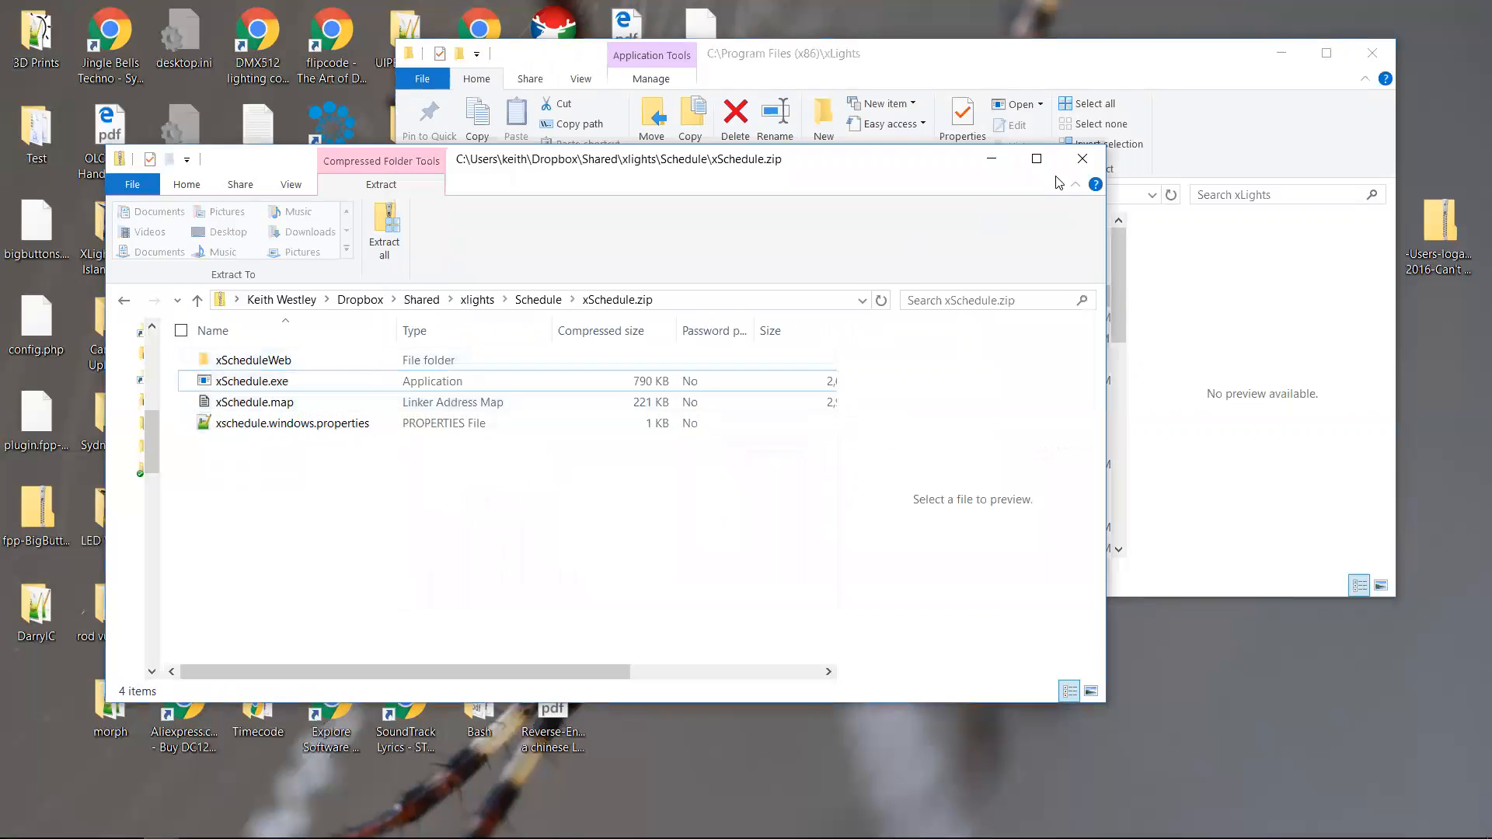
pyautogui.click(1082, 159)
pyautogui.doubleClick(855, 292)
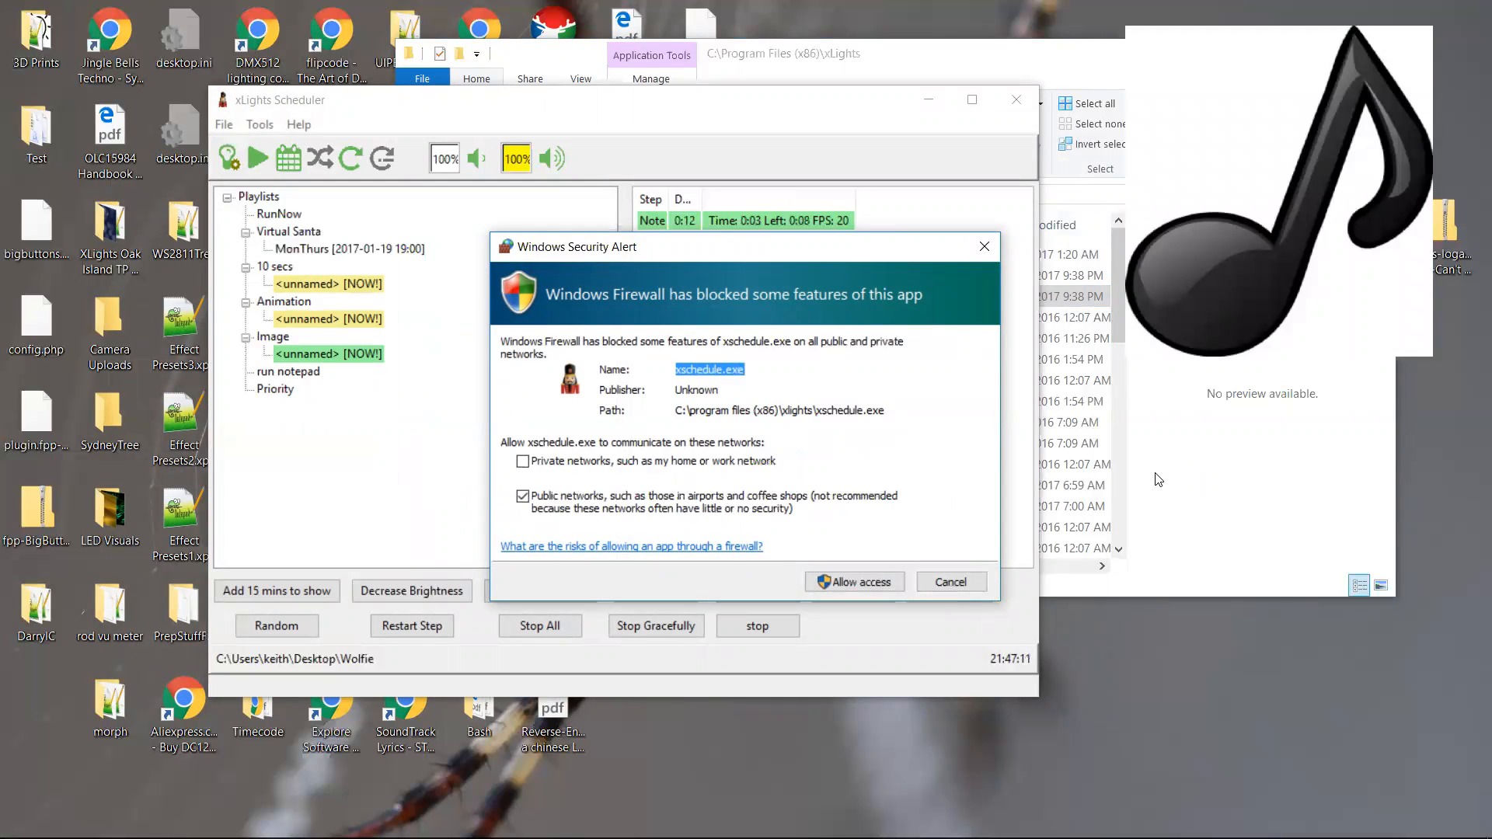
pyautogui.click(716, 463)
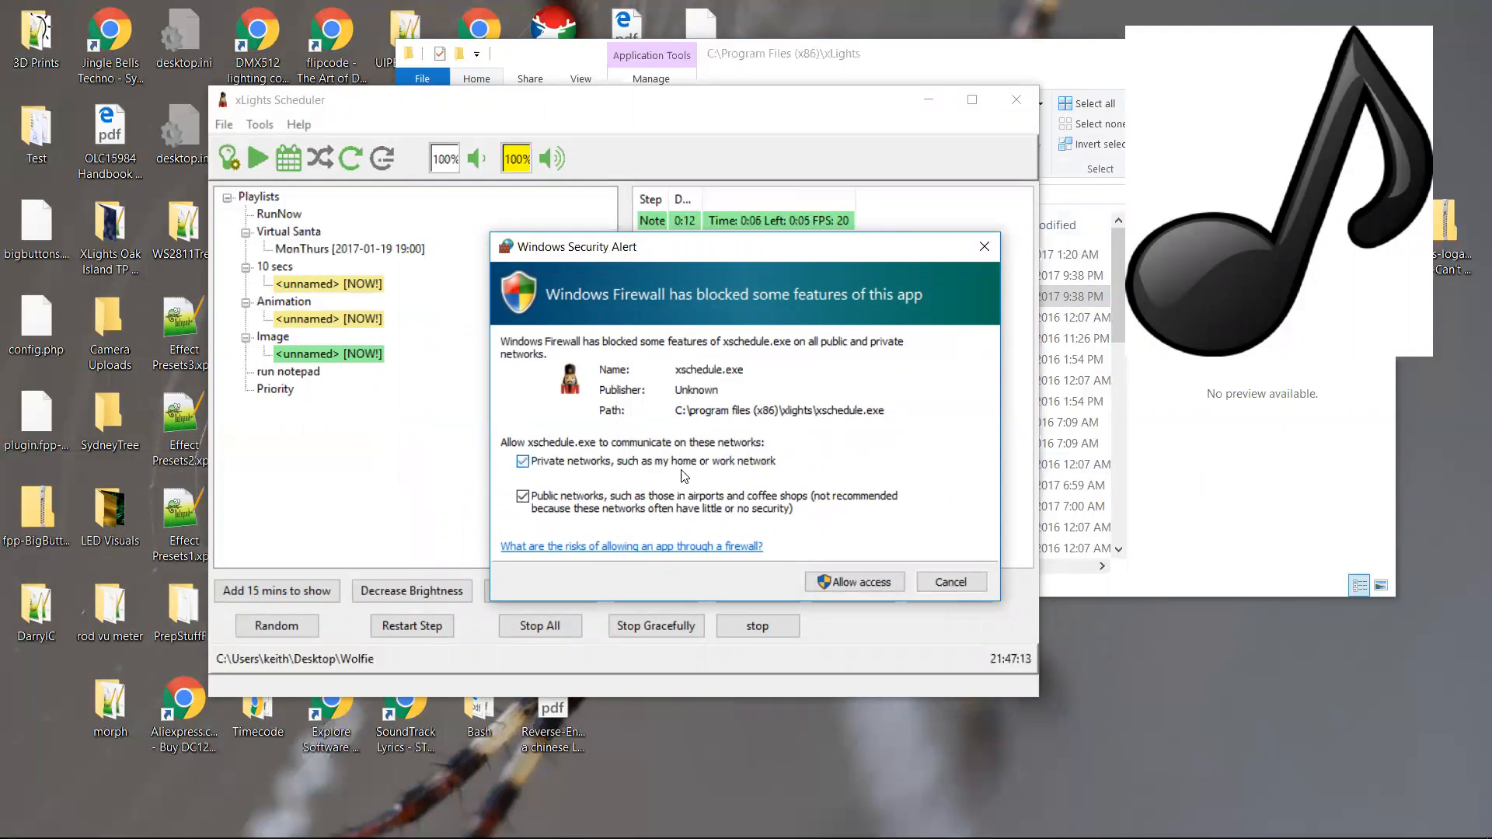
pyautogui.click(861, 582)
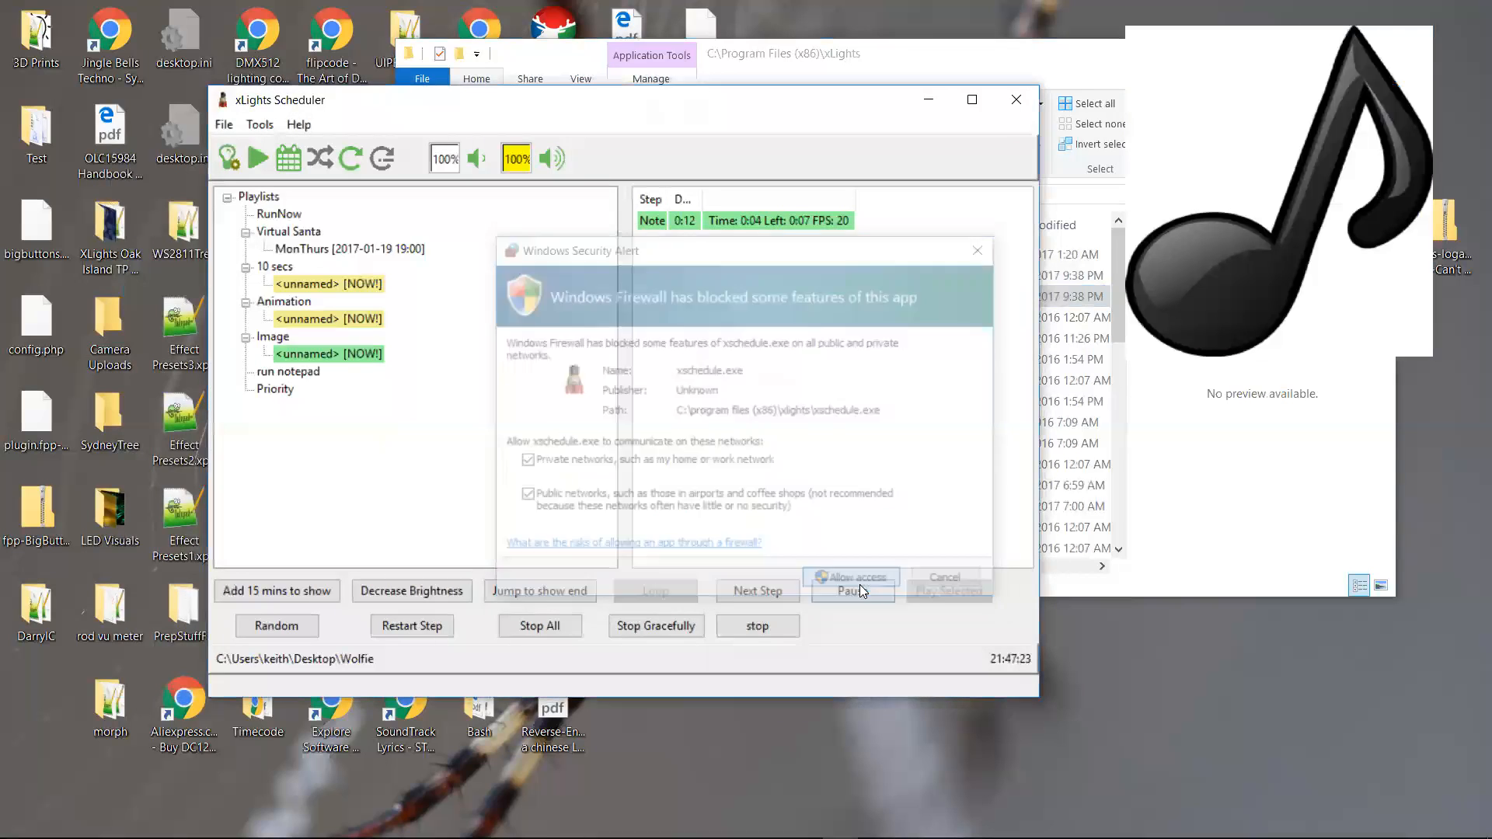
# Step: Stop all running playlists and create a new folder on the Desktop while choosing the show folder
pyautogui.click(549, 629)
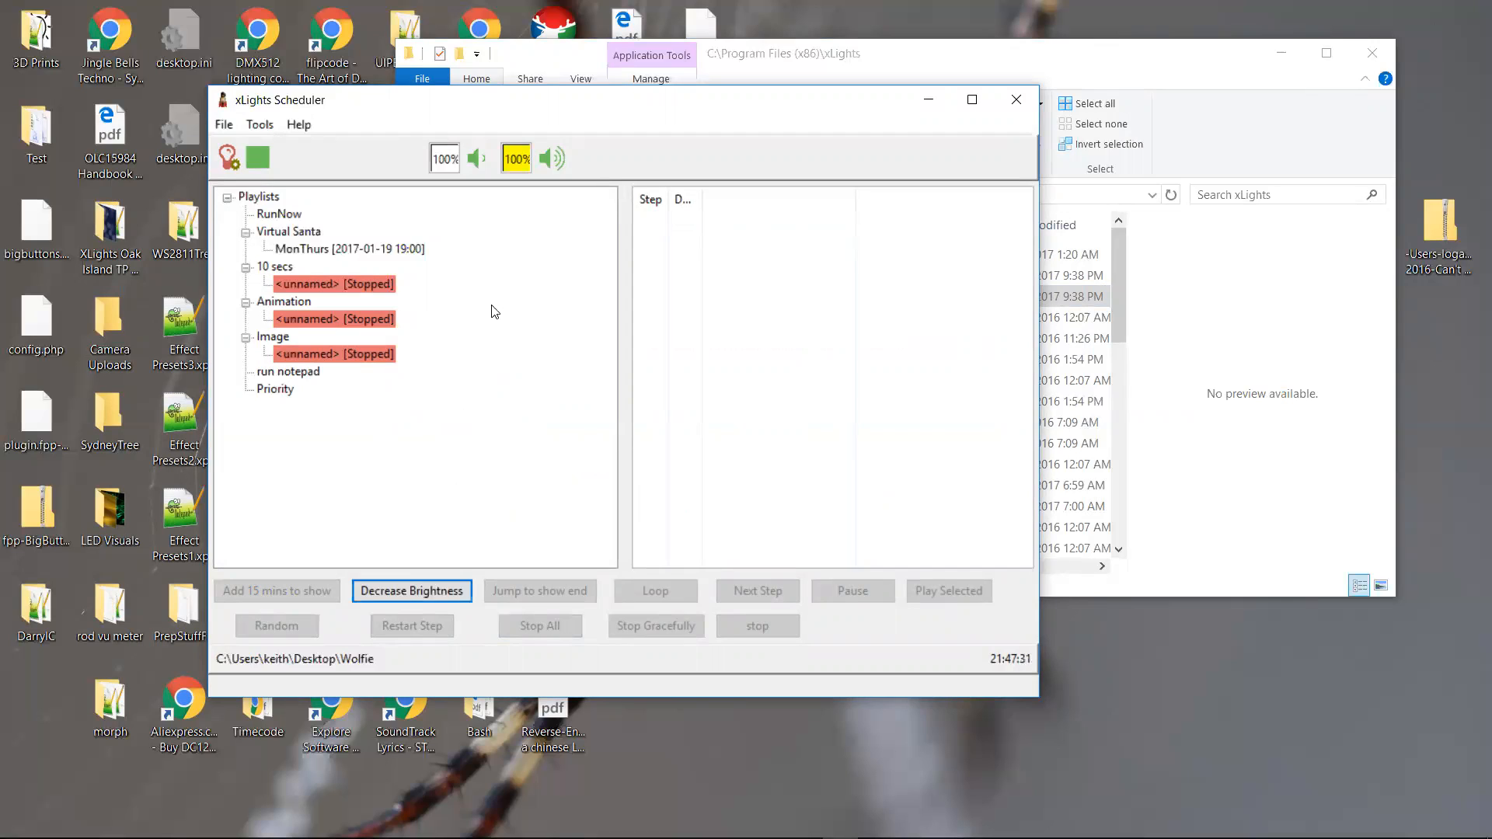
pyautogui.click(228, 127)
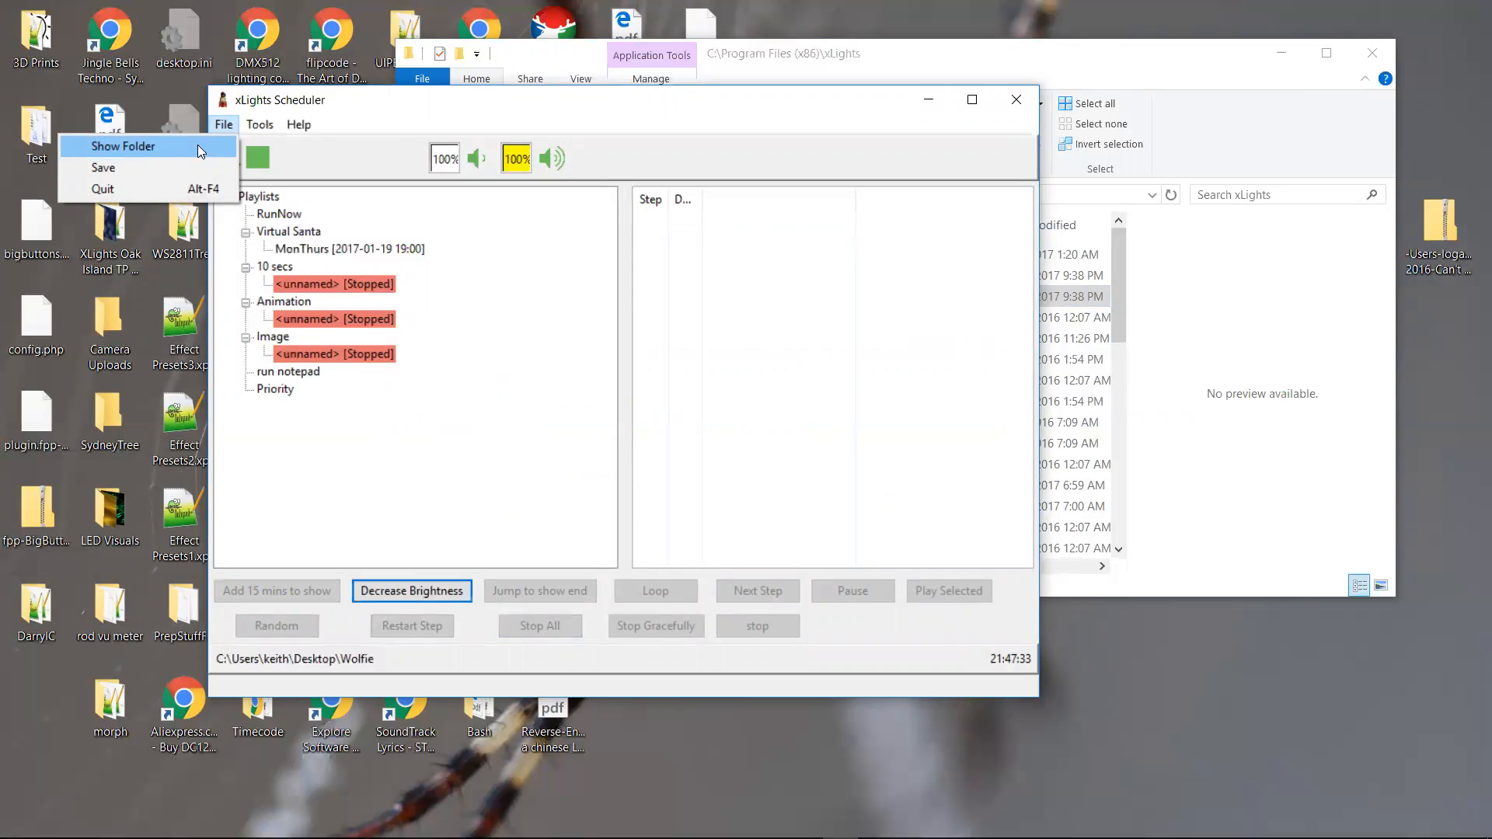
pyautogui.click(145, 147)
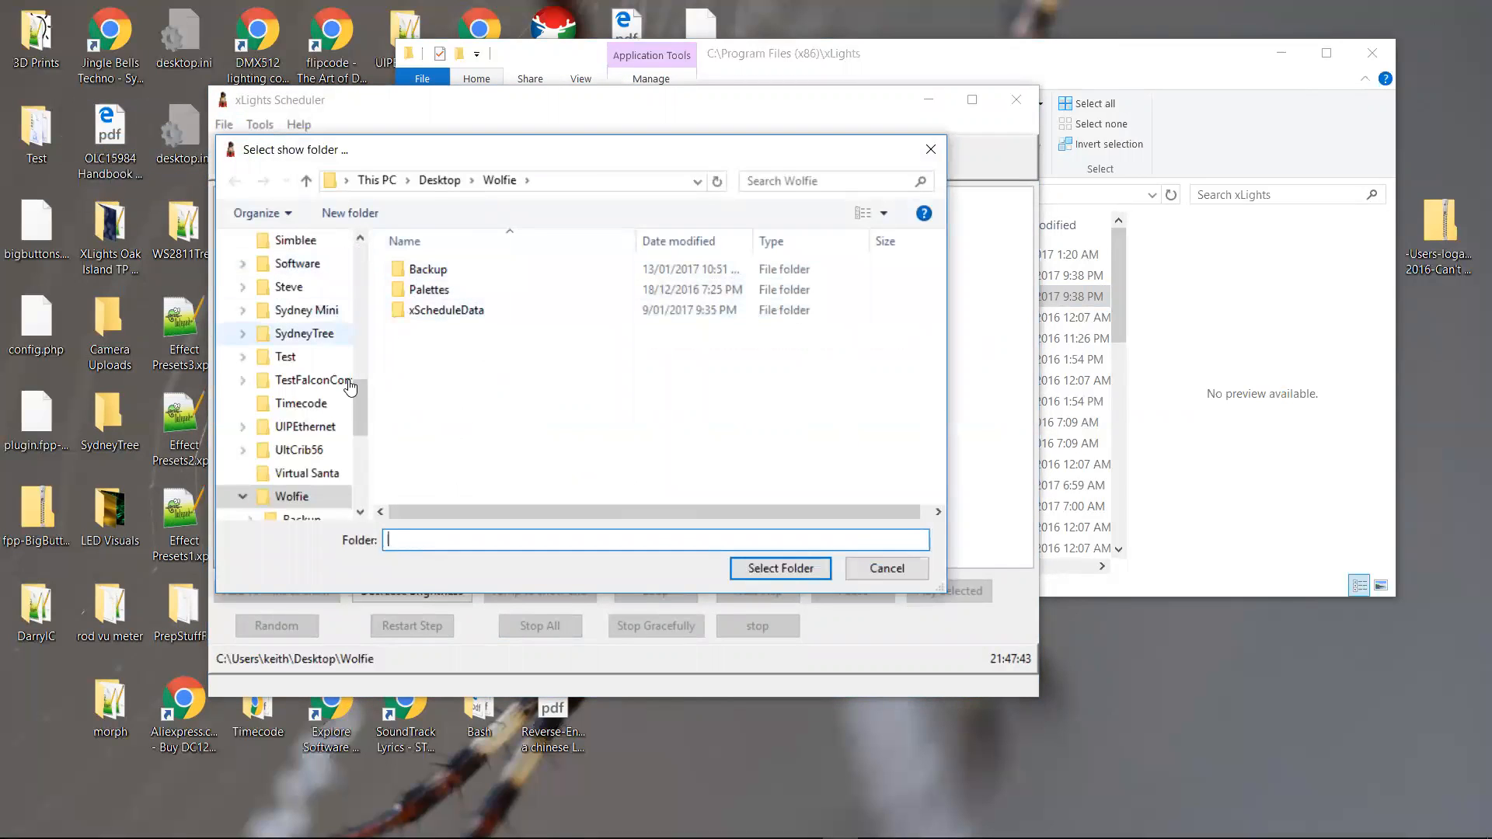
pyautogui.click(437, 179)
pyautogui.click(320, 213)
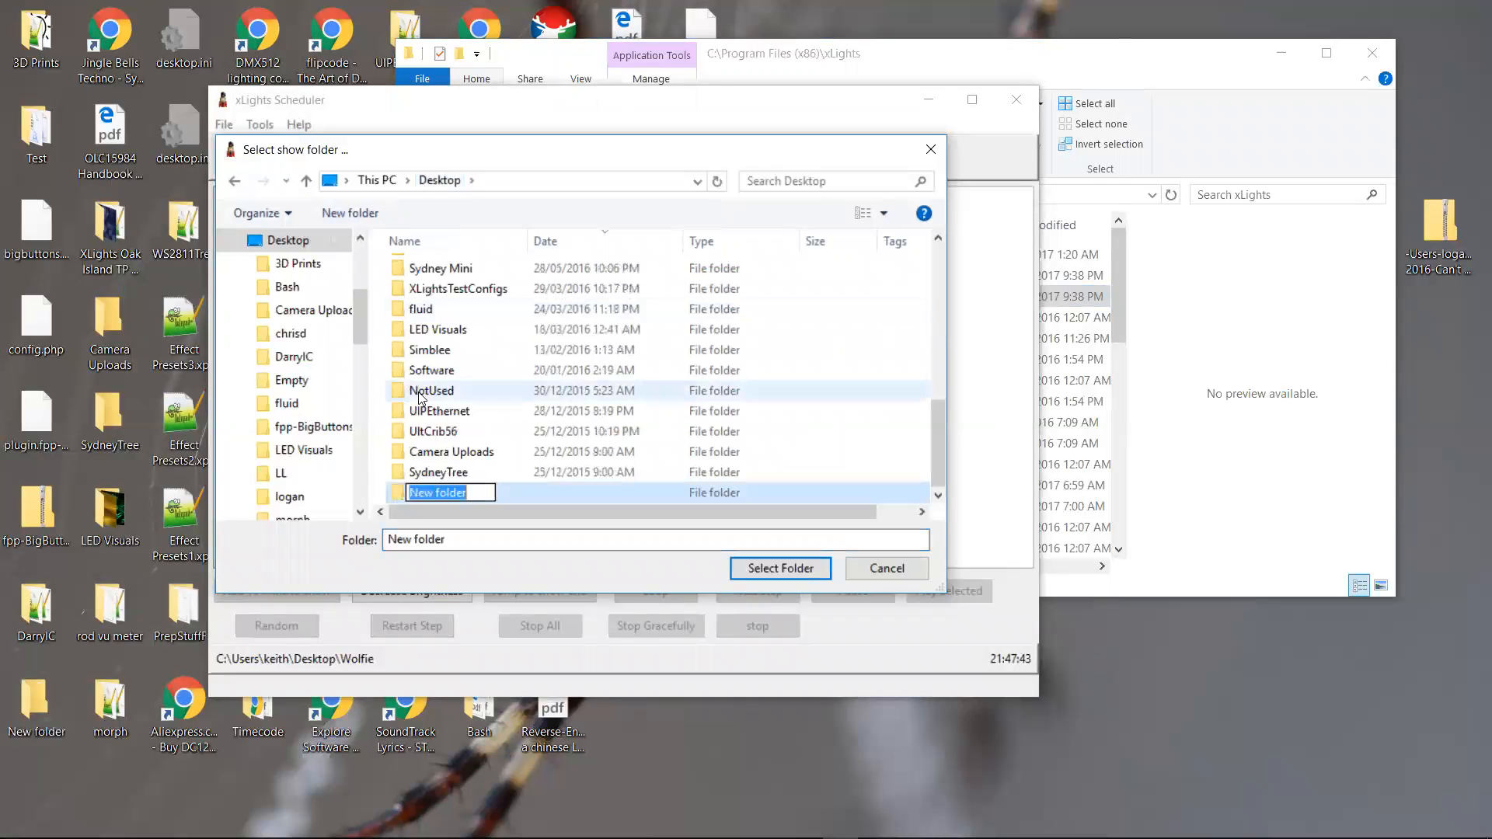
pyautogui.write('test')
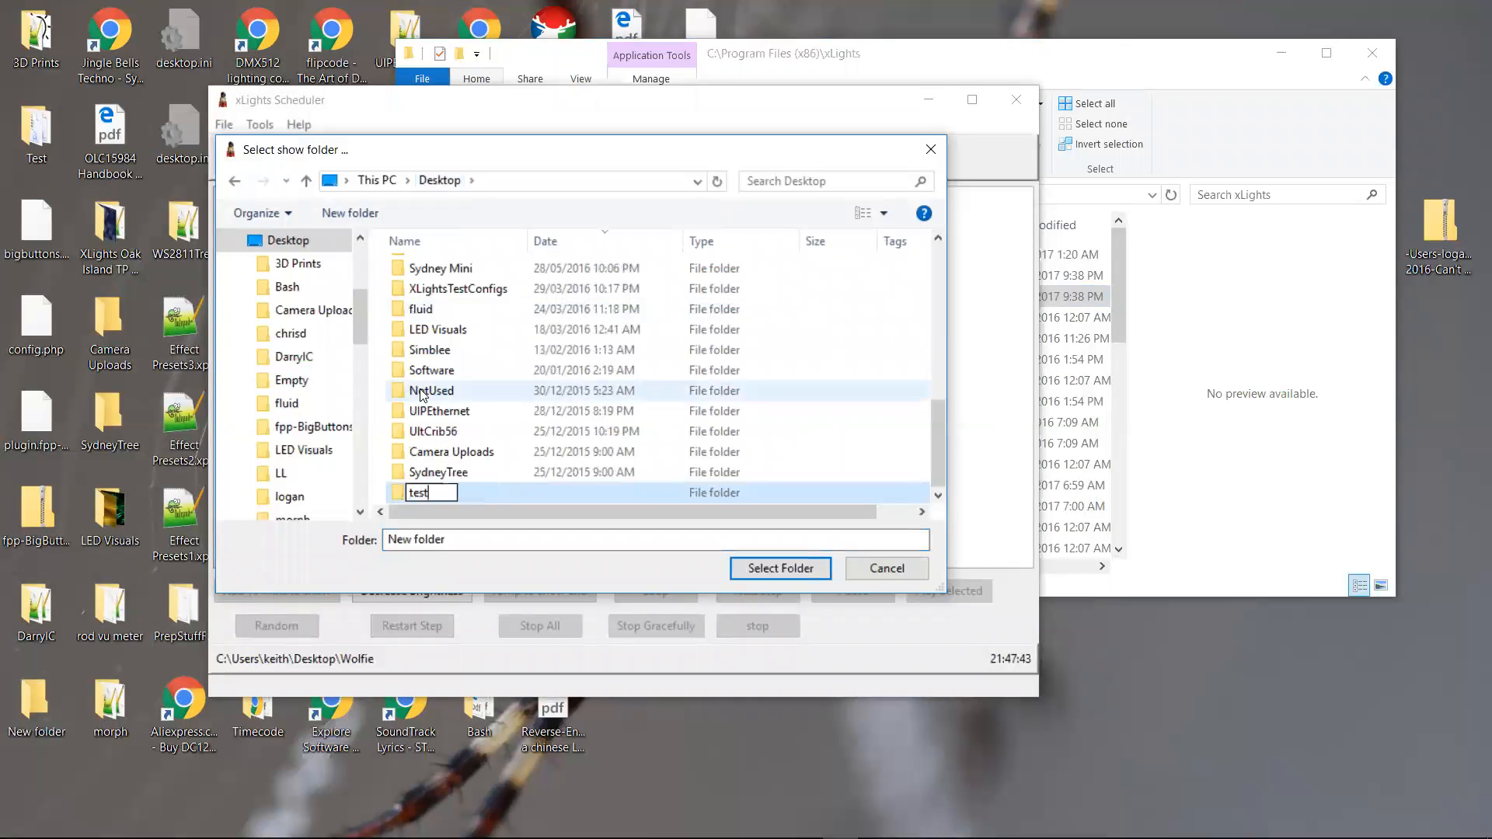
pyautogui.press('Return')
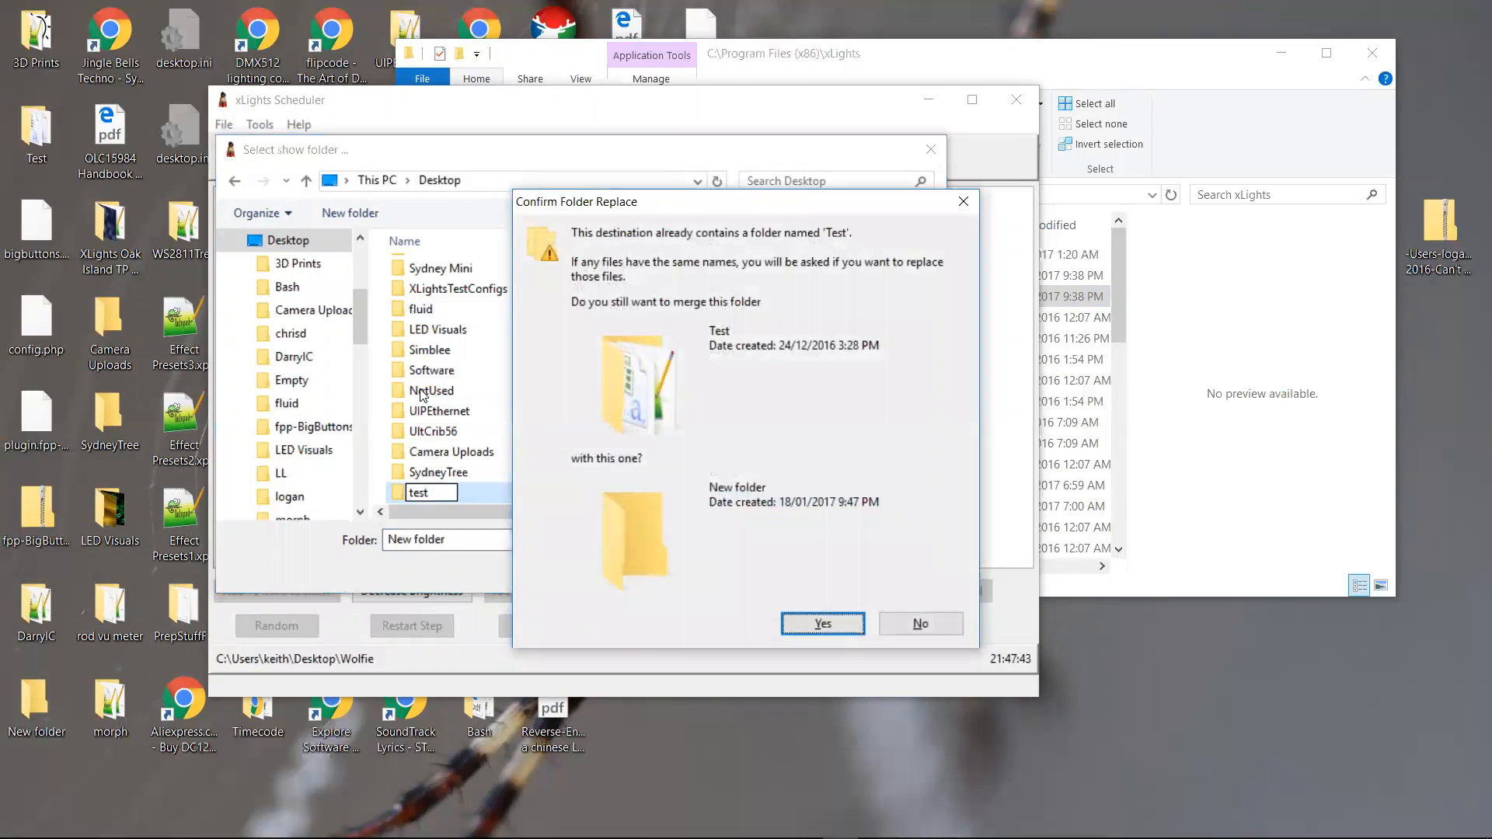
pyautogui.press('Escape')
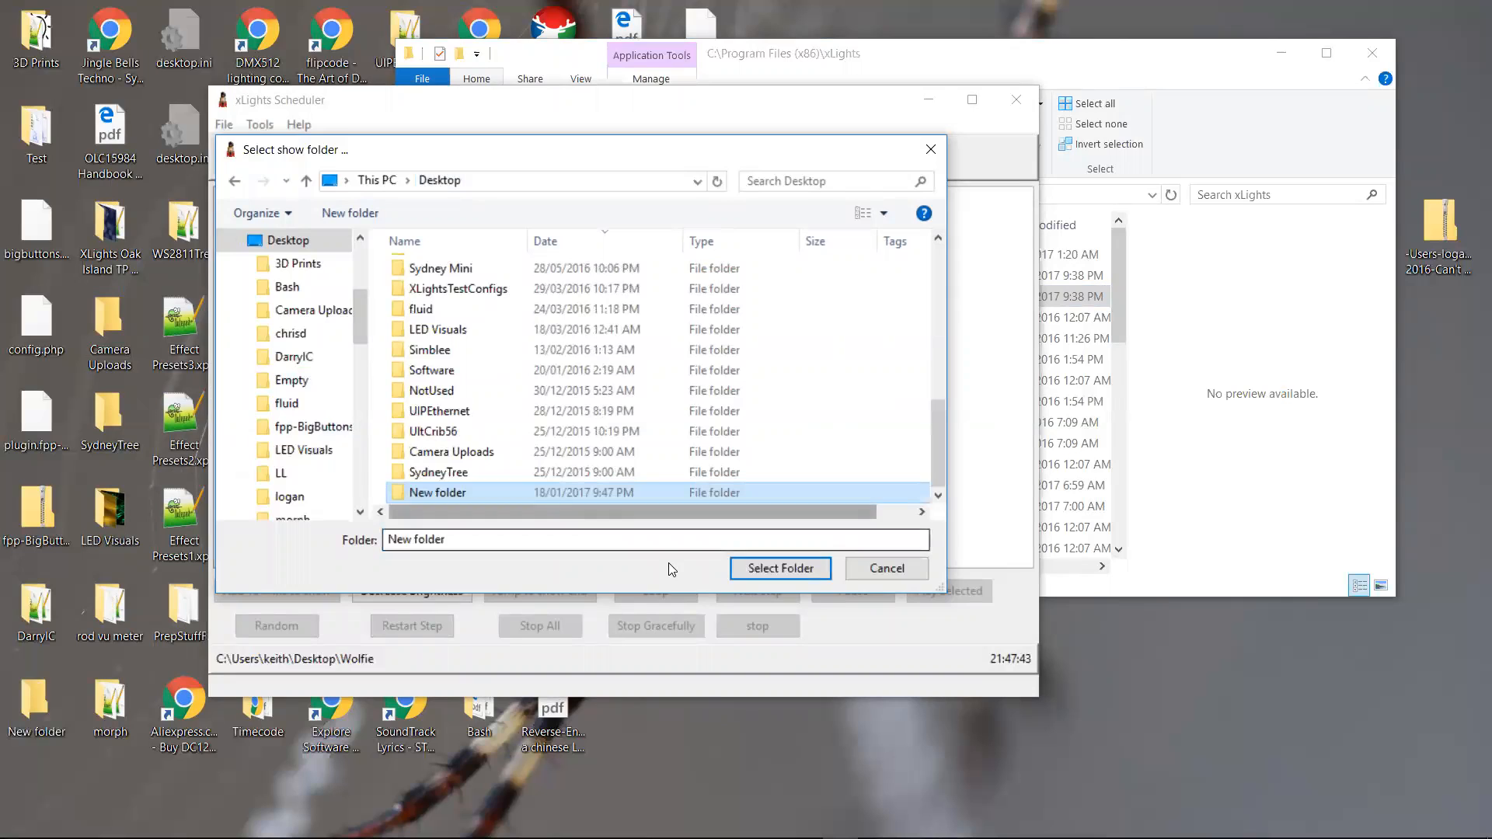
# Step: Set the Desktop's "New folder" as the scheduler's show folder
pyautogui.doubleClick(437, 489)
pyautogui.click(826, 563)
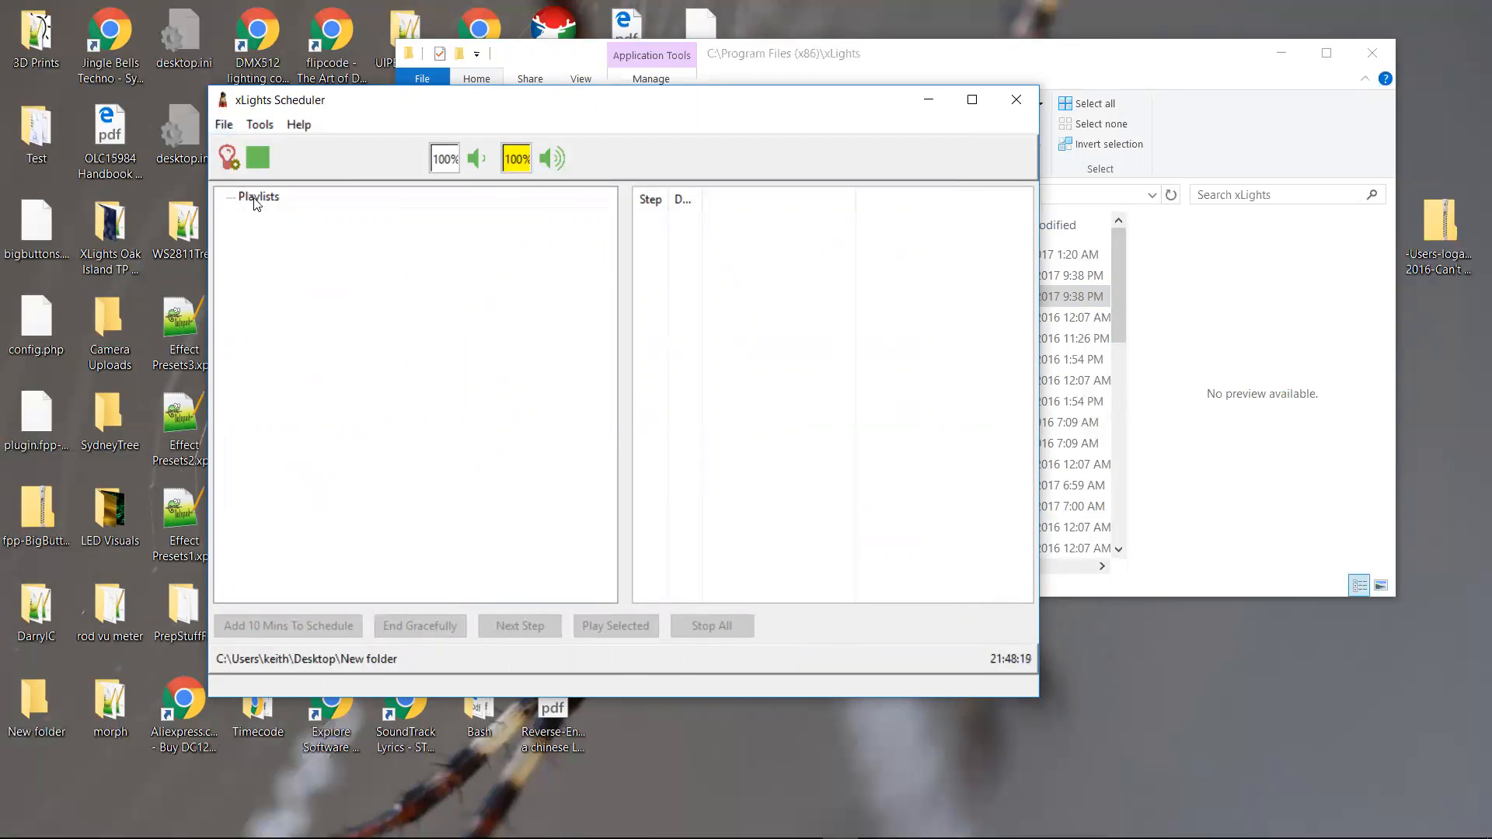
# Step: Open the scheduler's Options dialog and move it so the main window's playlist area and buttons stay visible
pyautogui.click(230, 123)
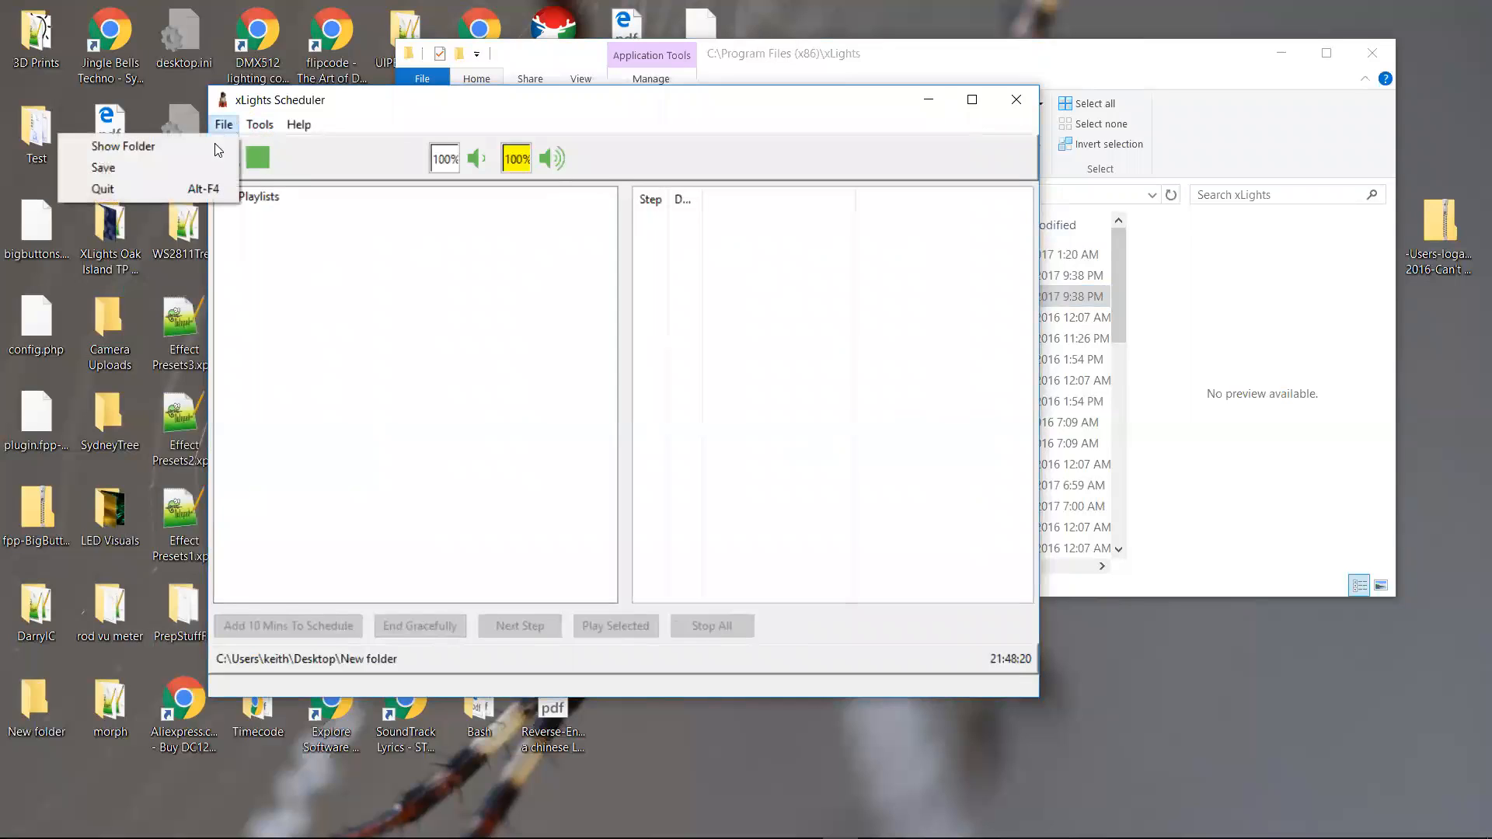
pyautogui.moveTo(260, 126)
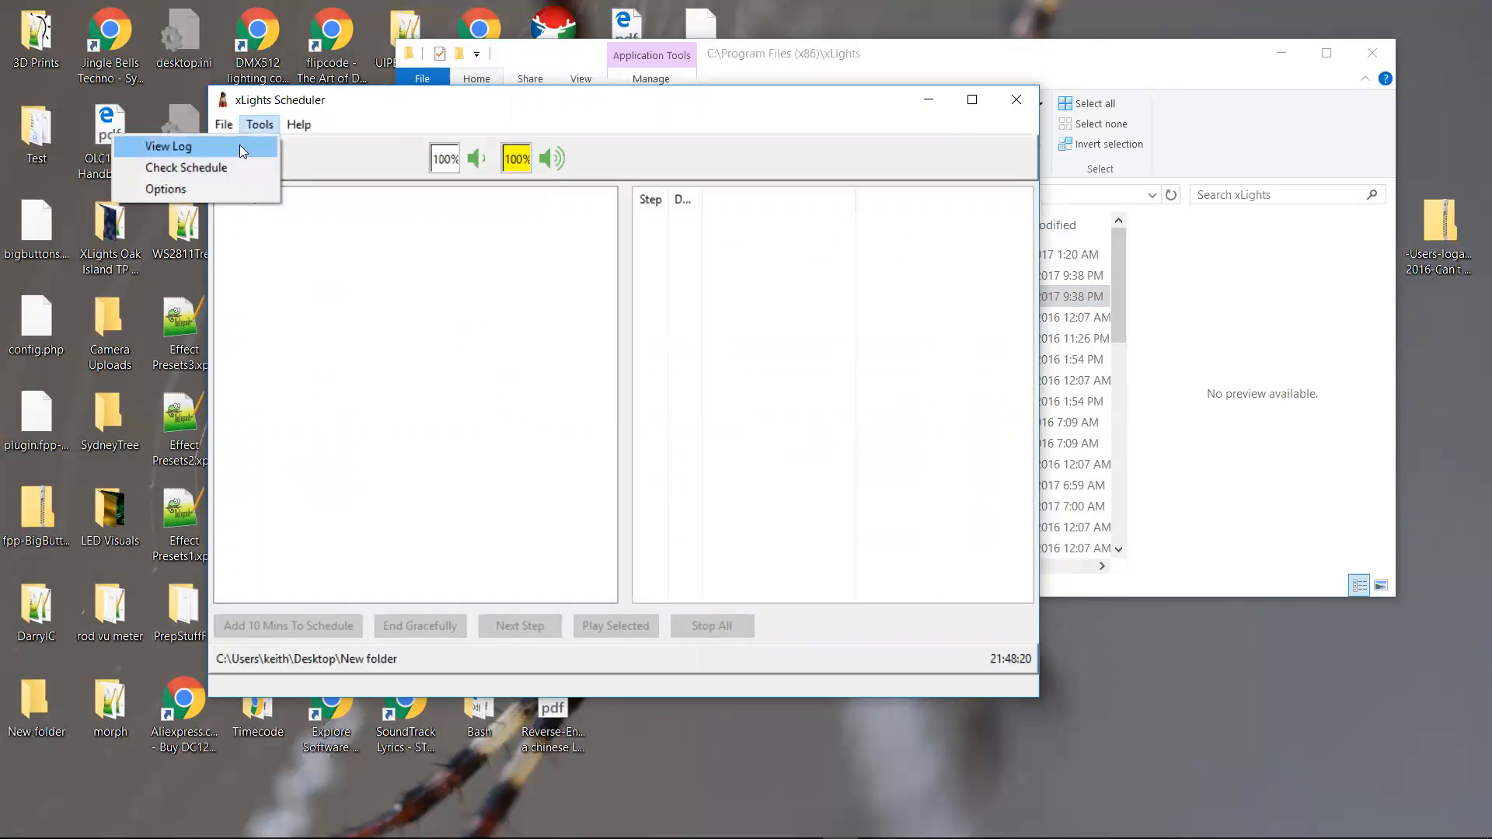
pyautogui.click(214, 192)
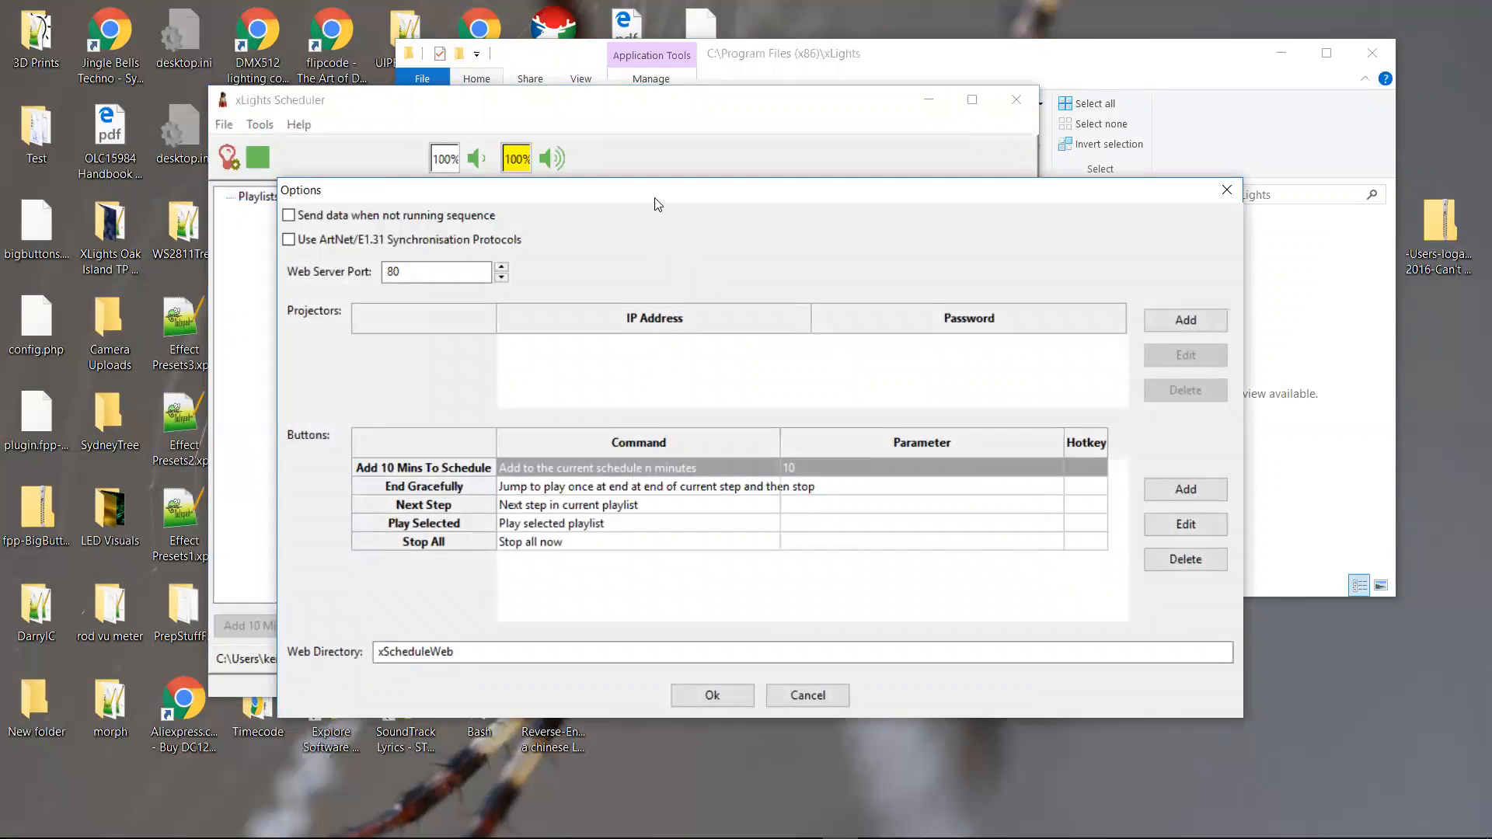
pyautogui.moveTo(657, 204); pyautogui.dragTo(573, 99)
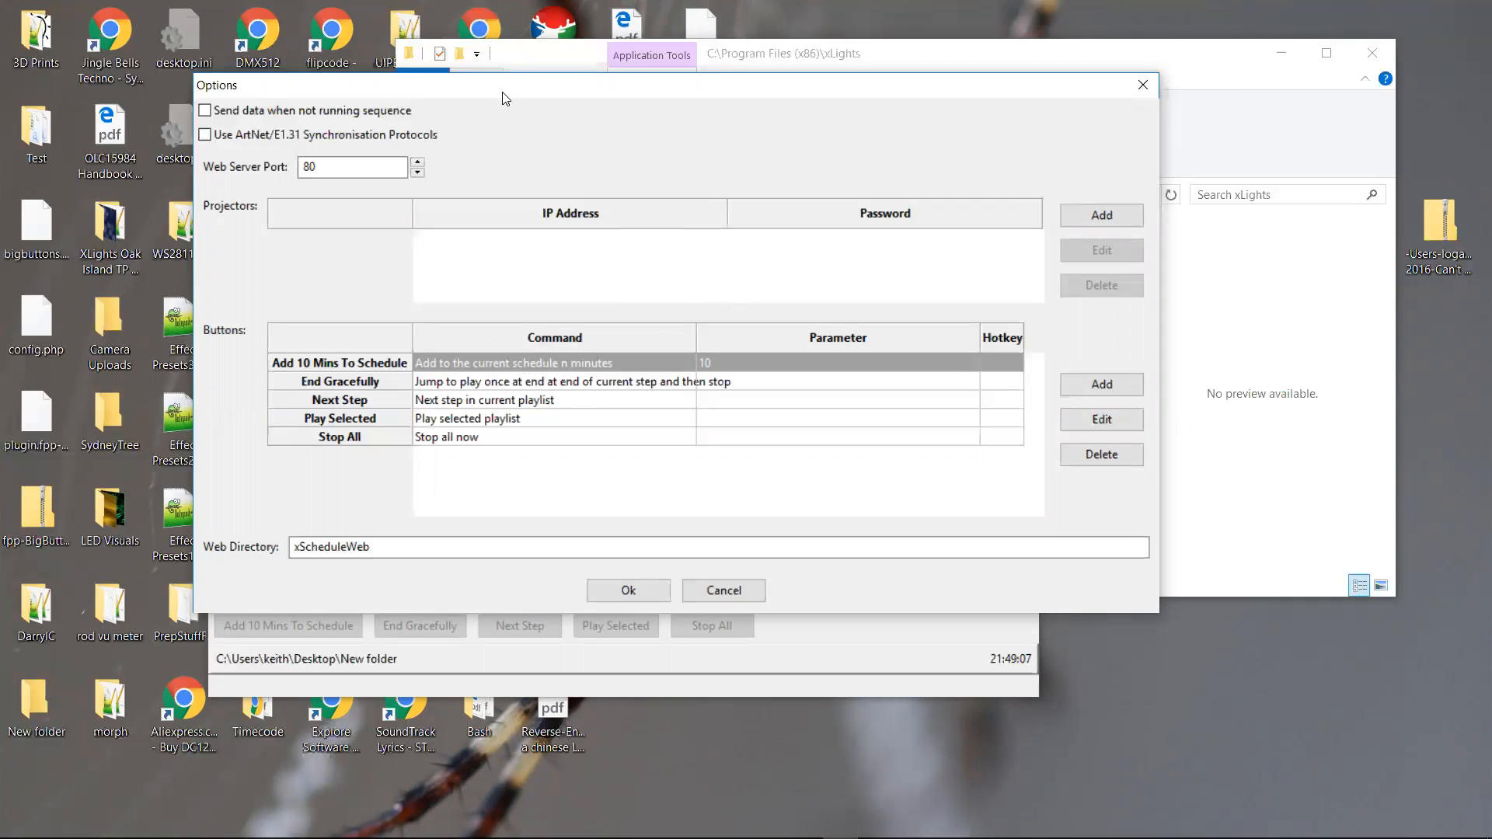
pyautogui.moveTo(504, 96); pyautogui.dragTo(798, 31)
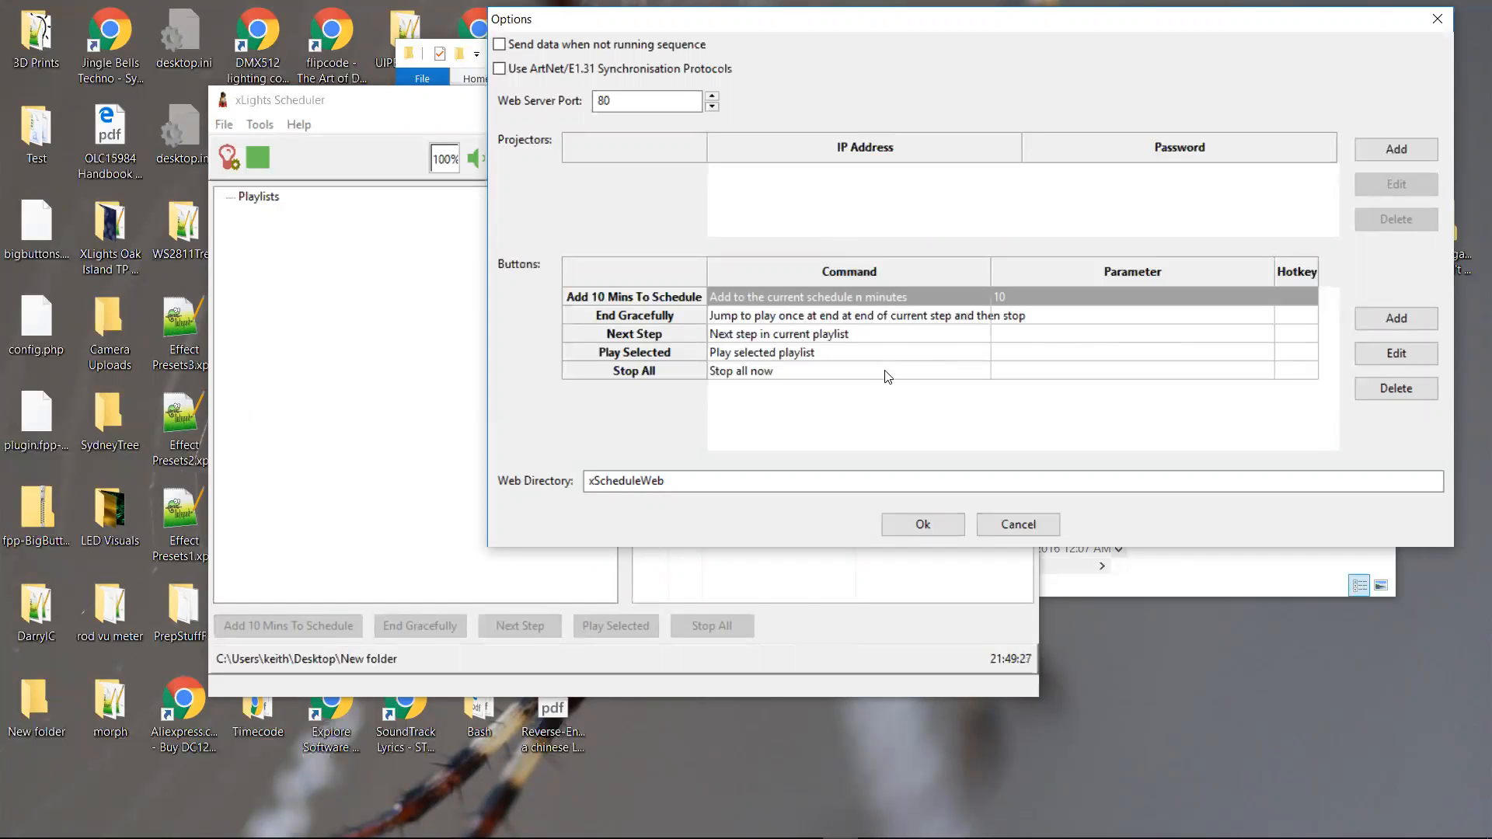
# Step: Add a new custom button in the options and assign it the command "Set brightness to n%"
pyautogui.click(1395, 320)
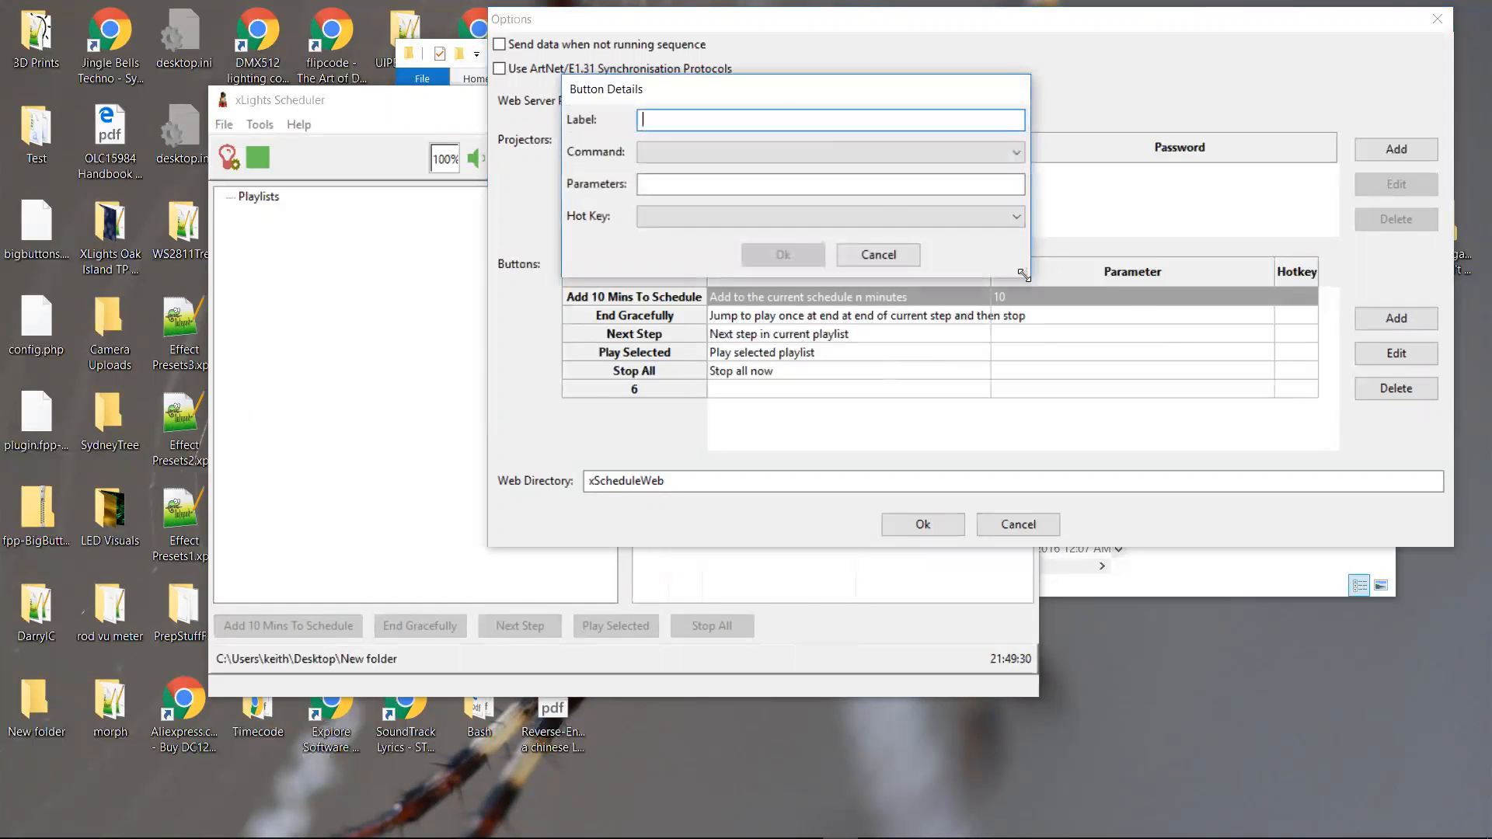
pyautogui.click(743, 154)
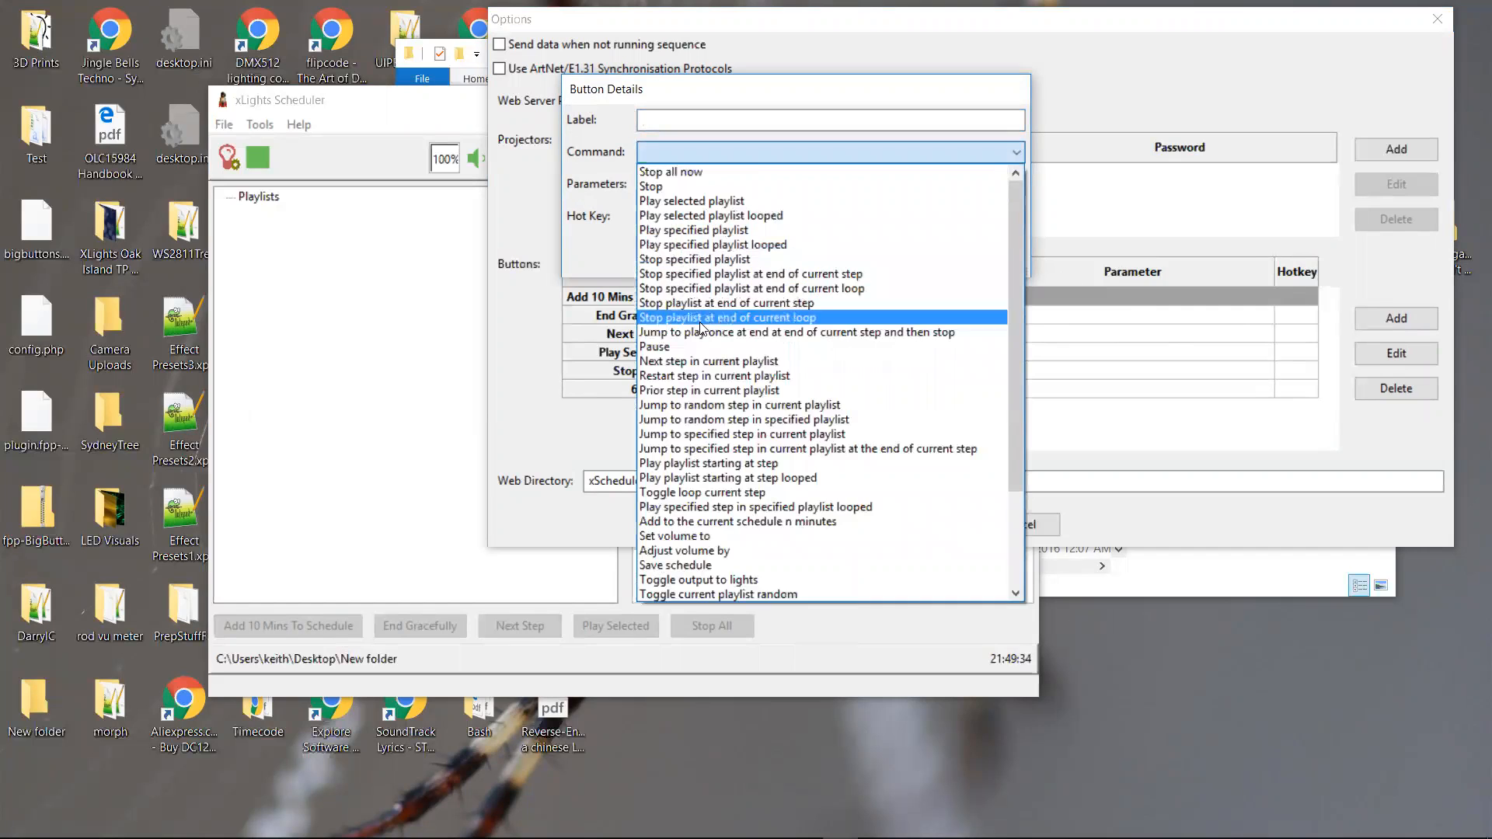
pyautogui.scroll(-2, 816, 498)
pyautogui.scroll(-1, 925, 519)
pyautogui.scroll(4, 922, 518)
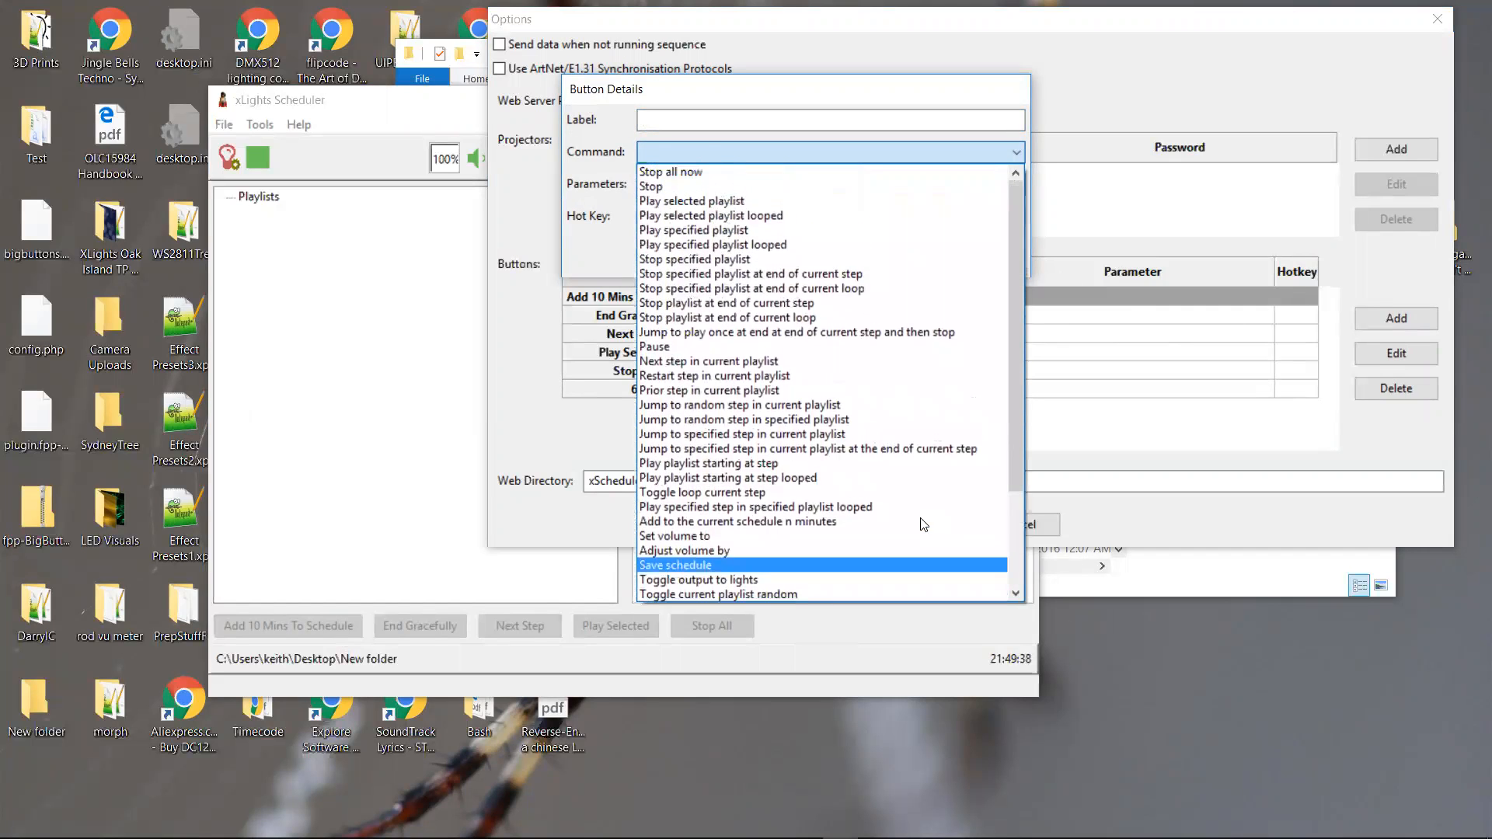
pyautogui.scroll(-3, 928, 515)
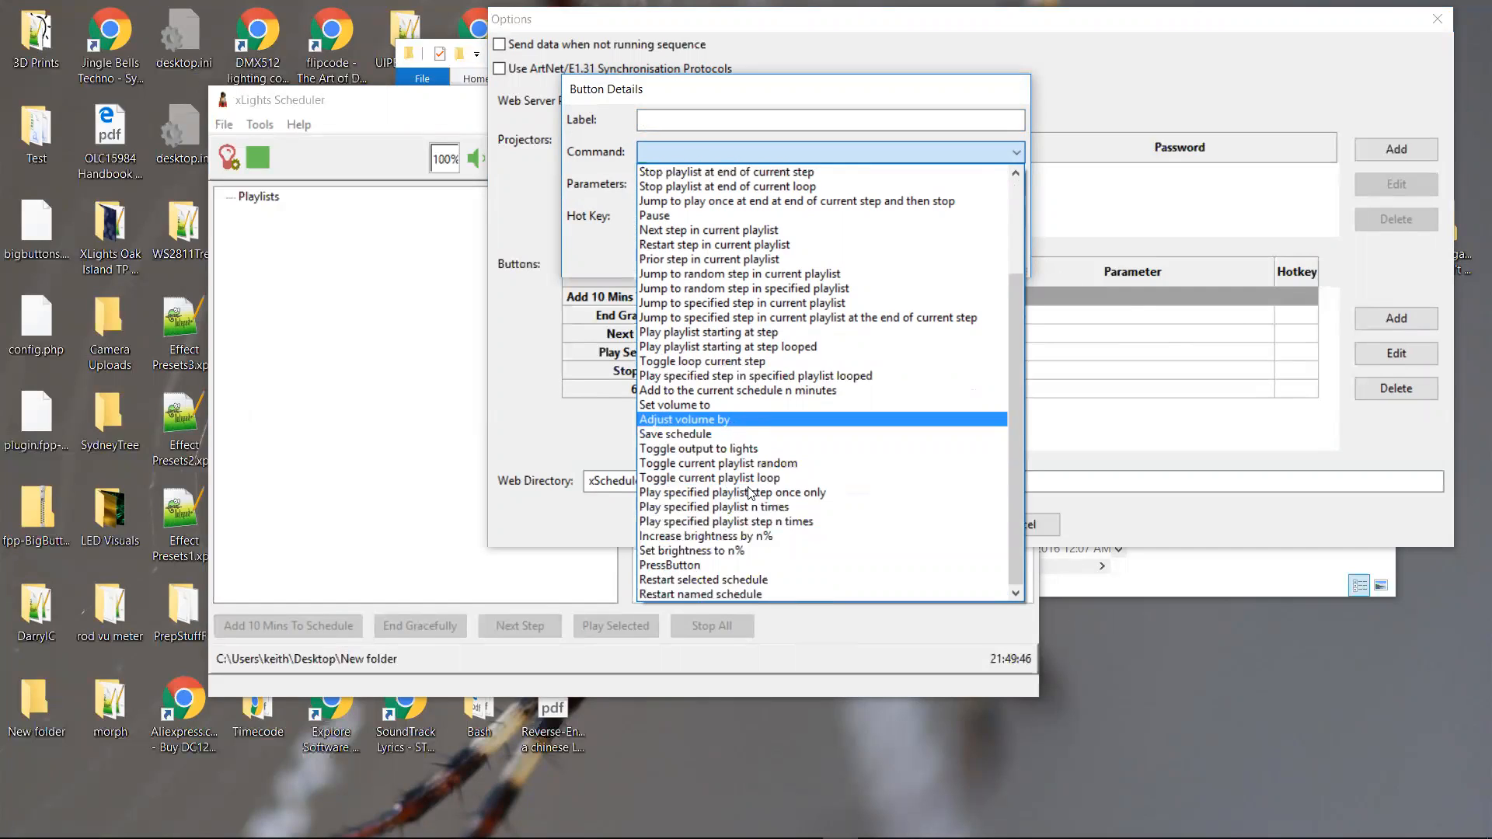
pyautogui.click(753, 550)
# Step: Label the new button "Half Bright", set its parameter to 50 and hot key to H, and accept the button details
pyautogui.click(709, 120)
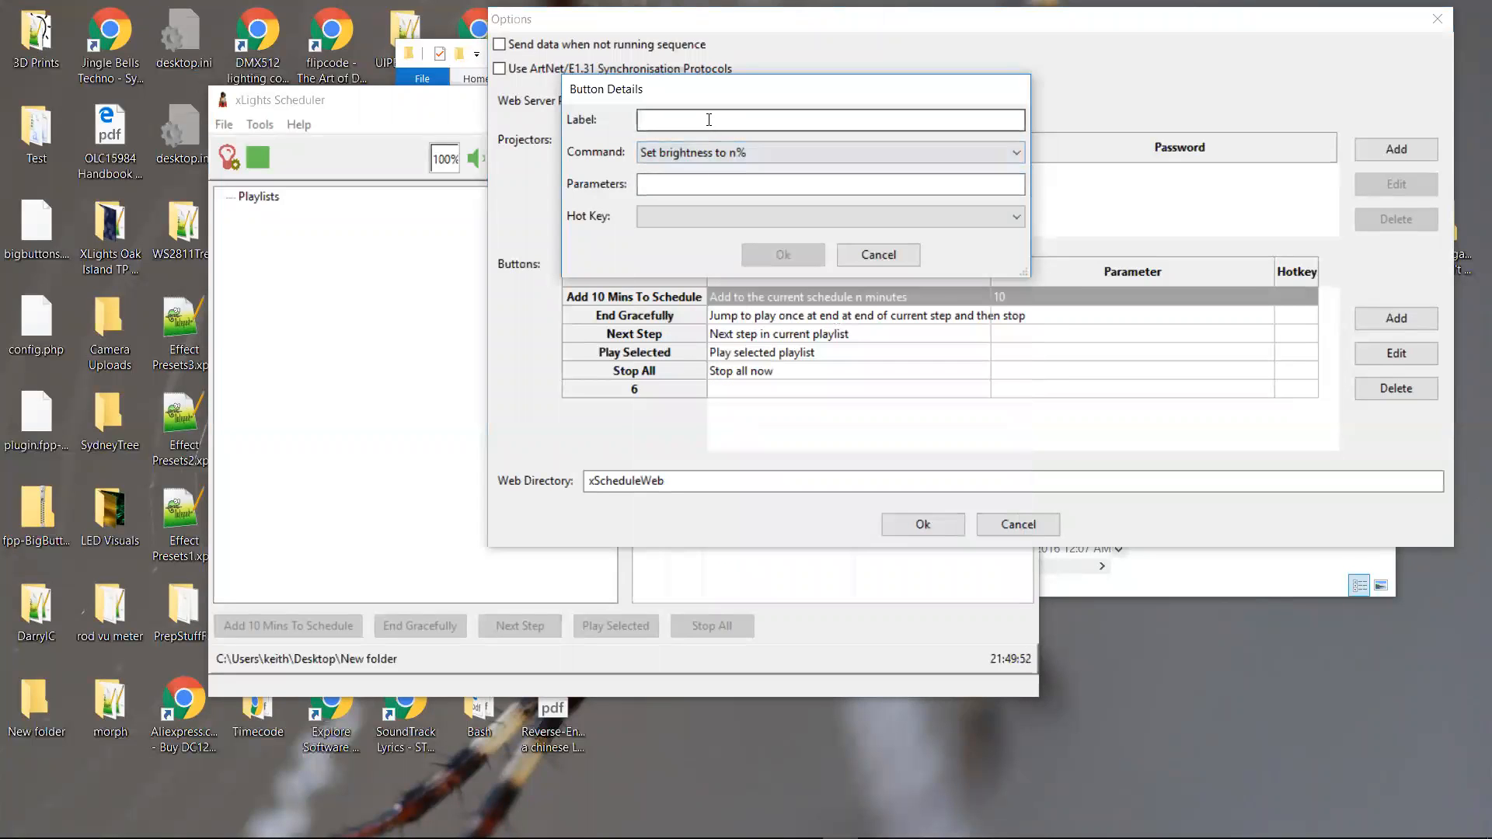
pyautogui.write('Half')
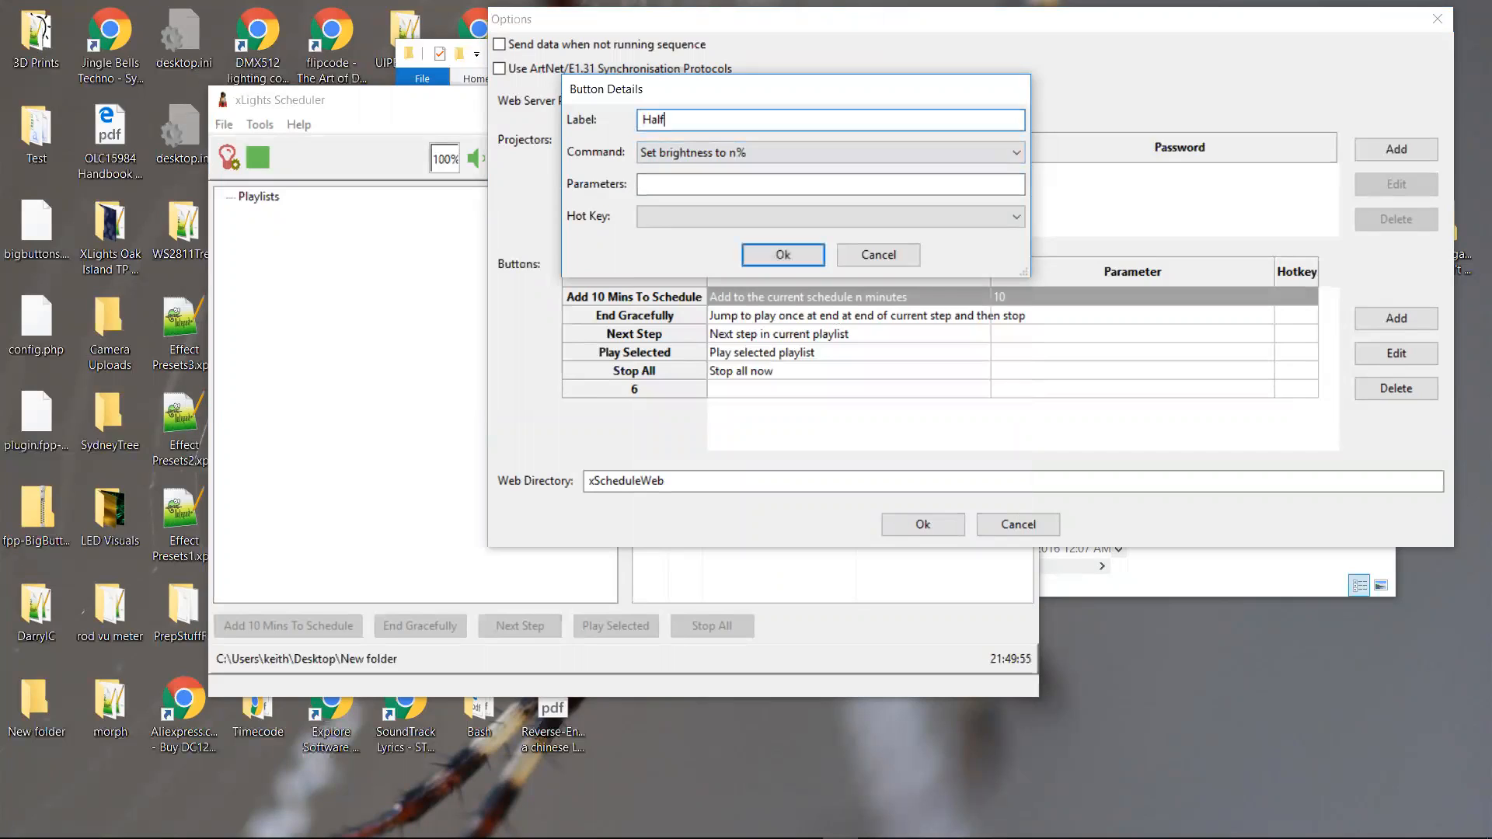
pyautogui.write(' Bright')
pyautogui.press('Tab')
pyautogui.press('Tab')
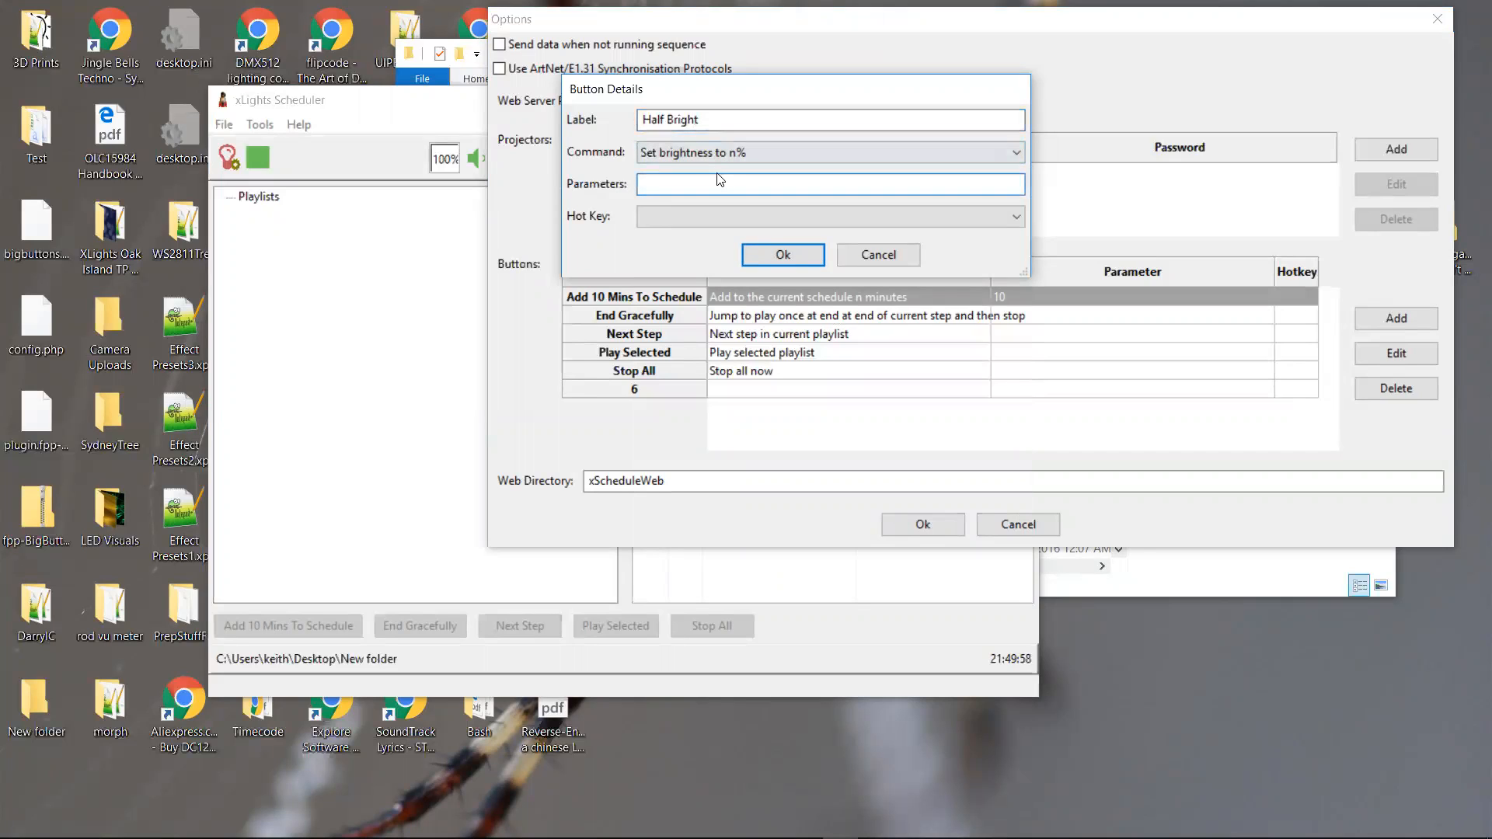
pyautogui.write('50')
pyautogui.press('Tab')
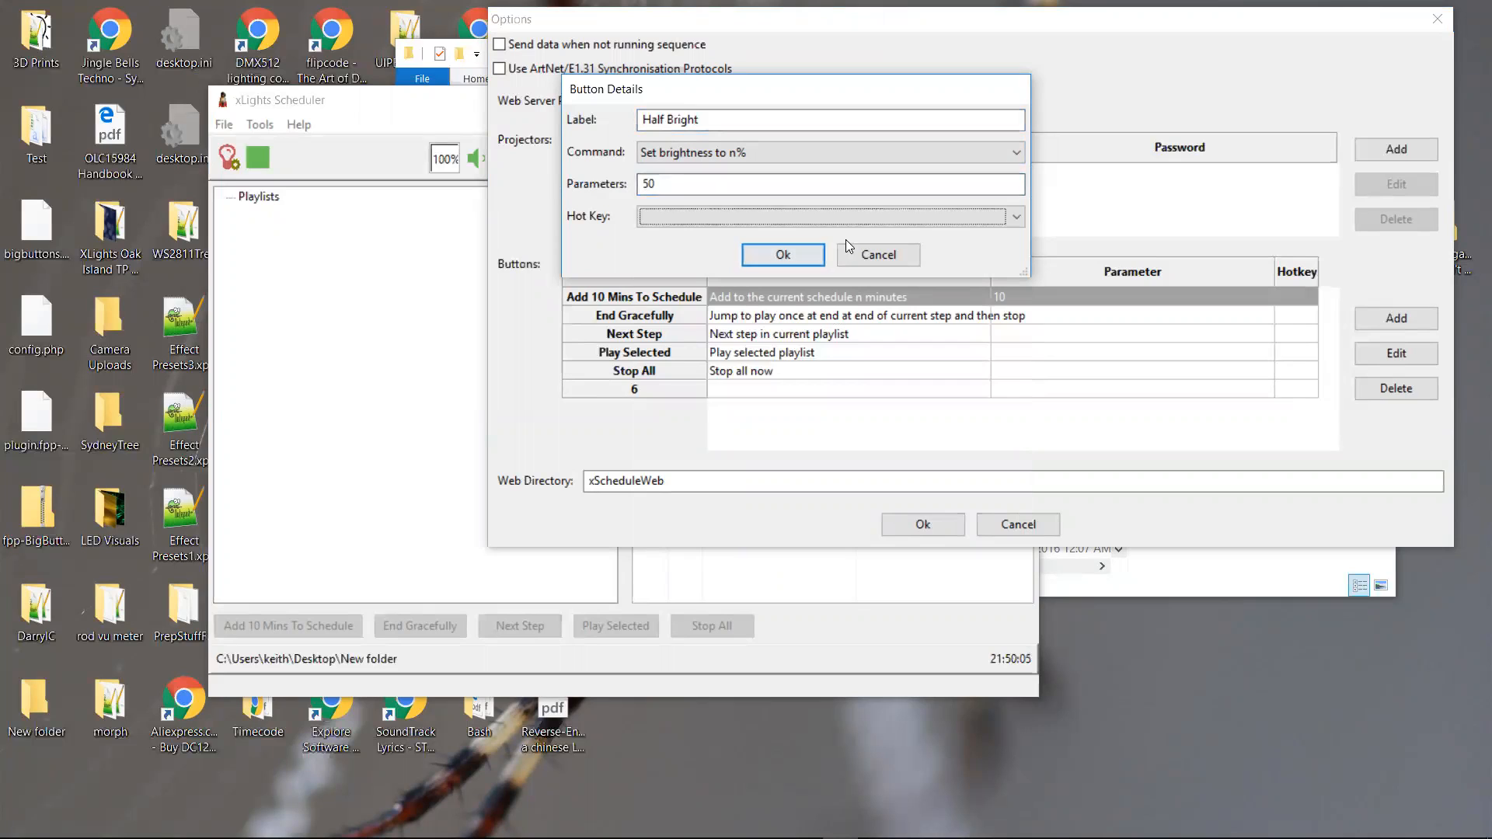
pyautogui.click(897, 213)
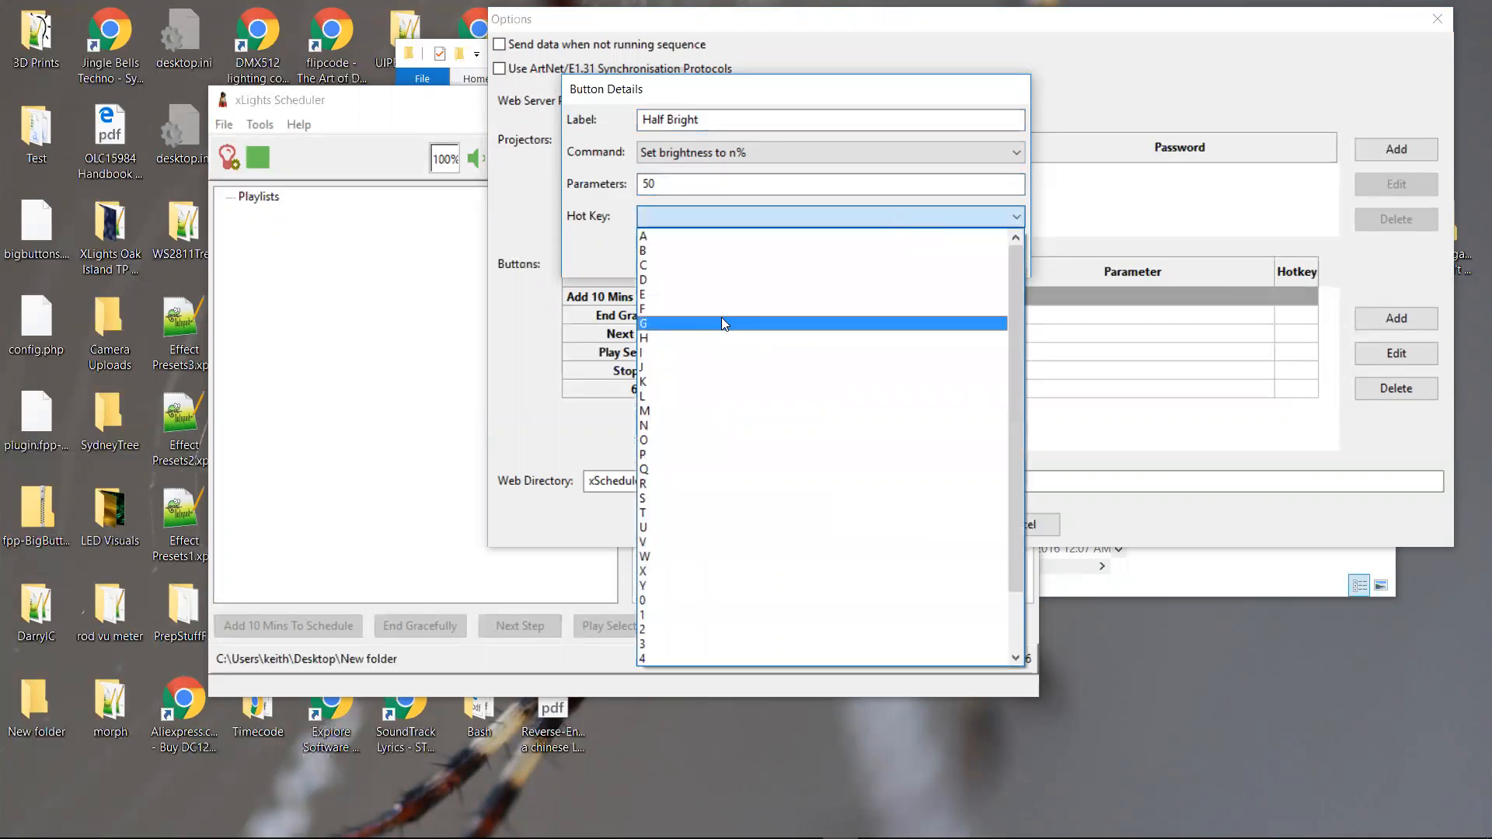
pyautogui.click(703, 336)
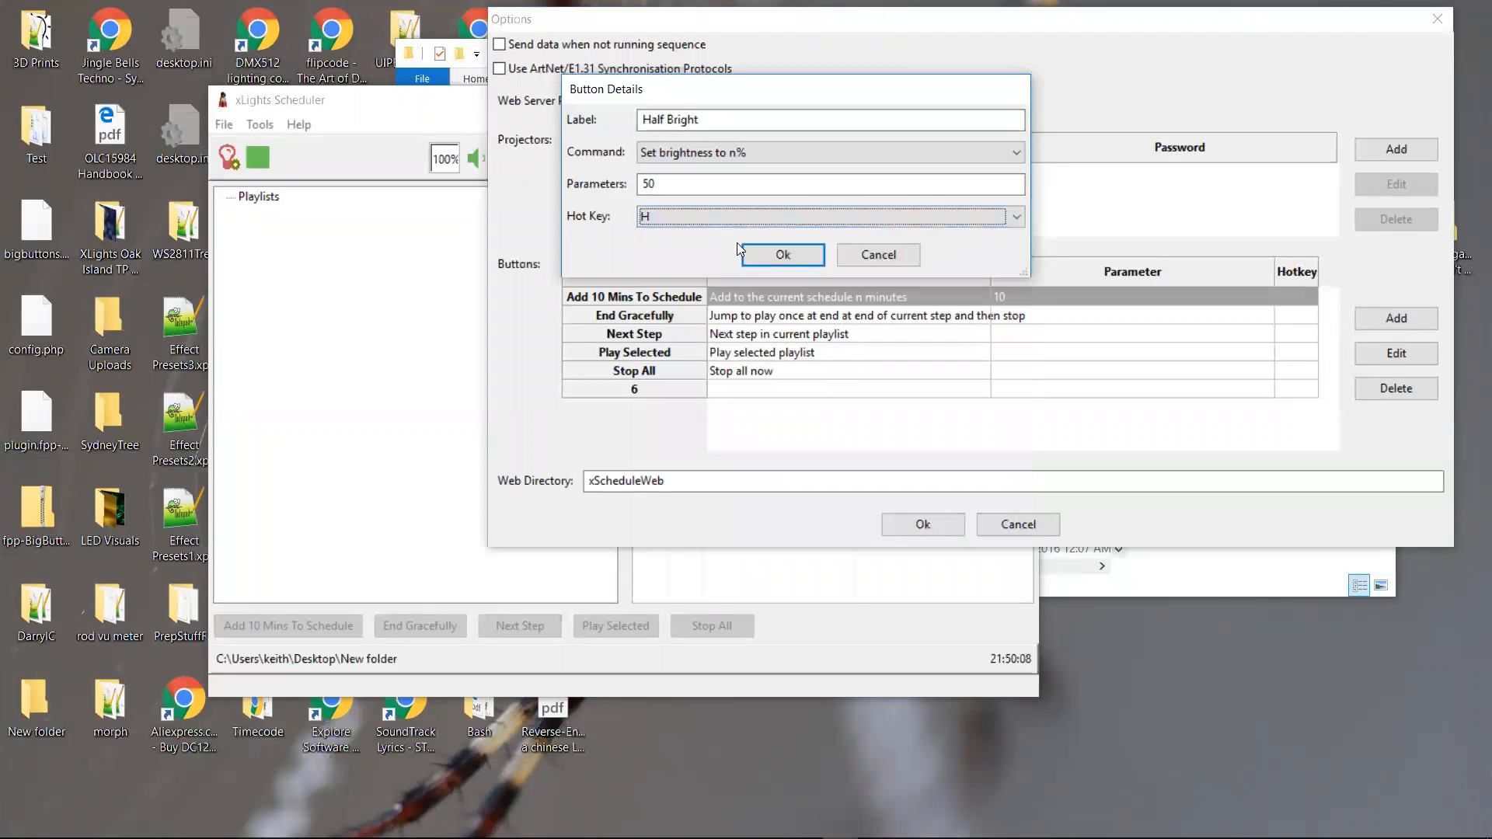
pyautogui.click(778, 255)
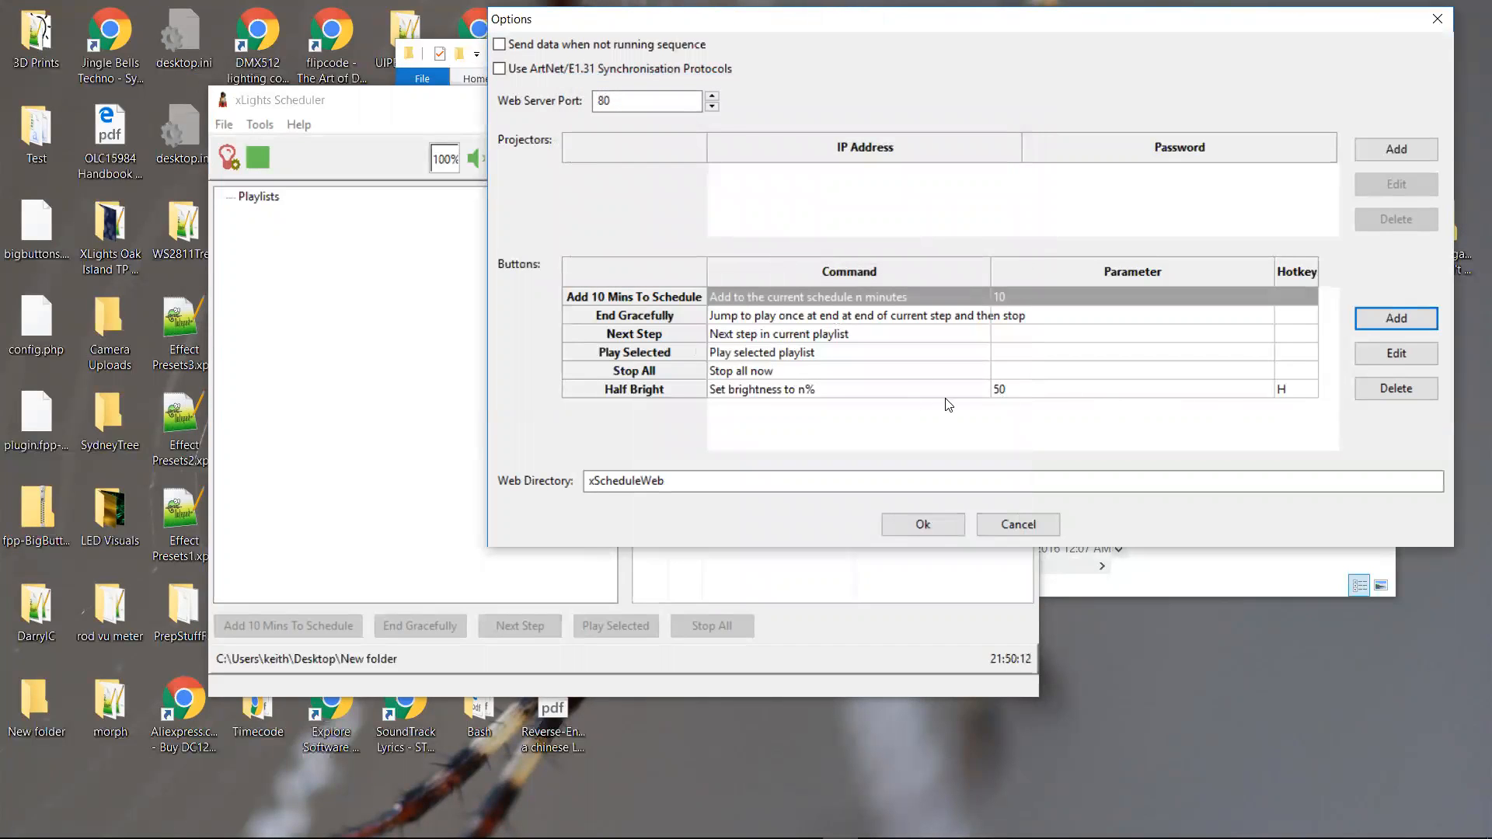
# Step: Save the scheduler options and run the new Half Bright button to lower the output brightness
pyautogui.click(925, 523)
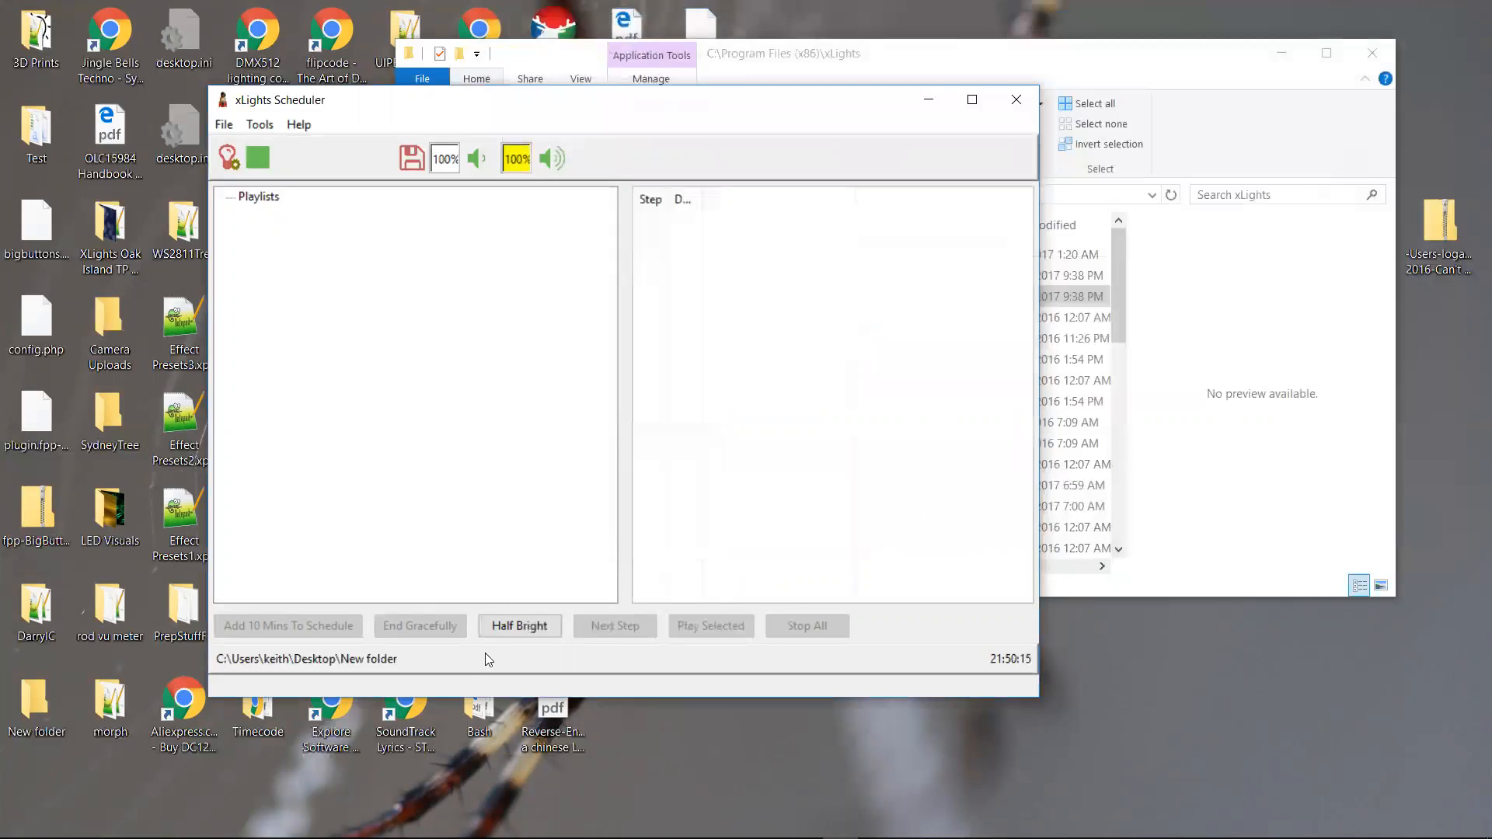
pyautogui.click(524, 630)
pyautogui.click(252, 199)
pyautogui.rightClick(272, 196)
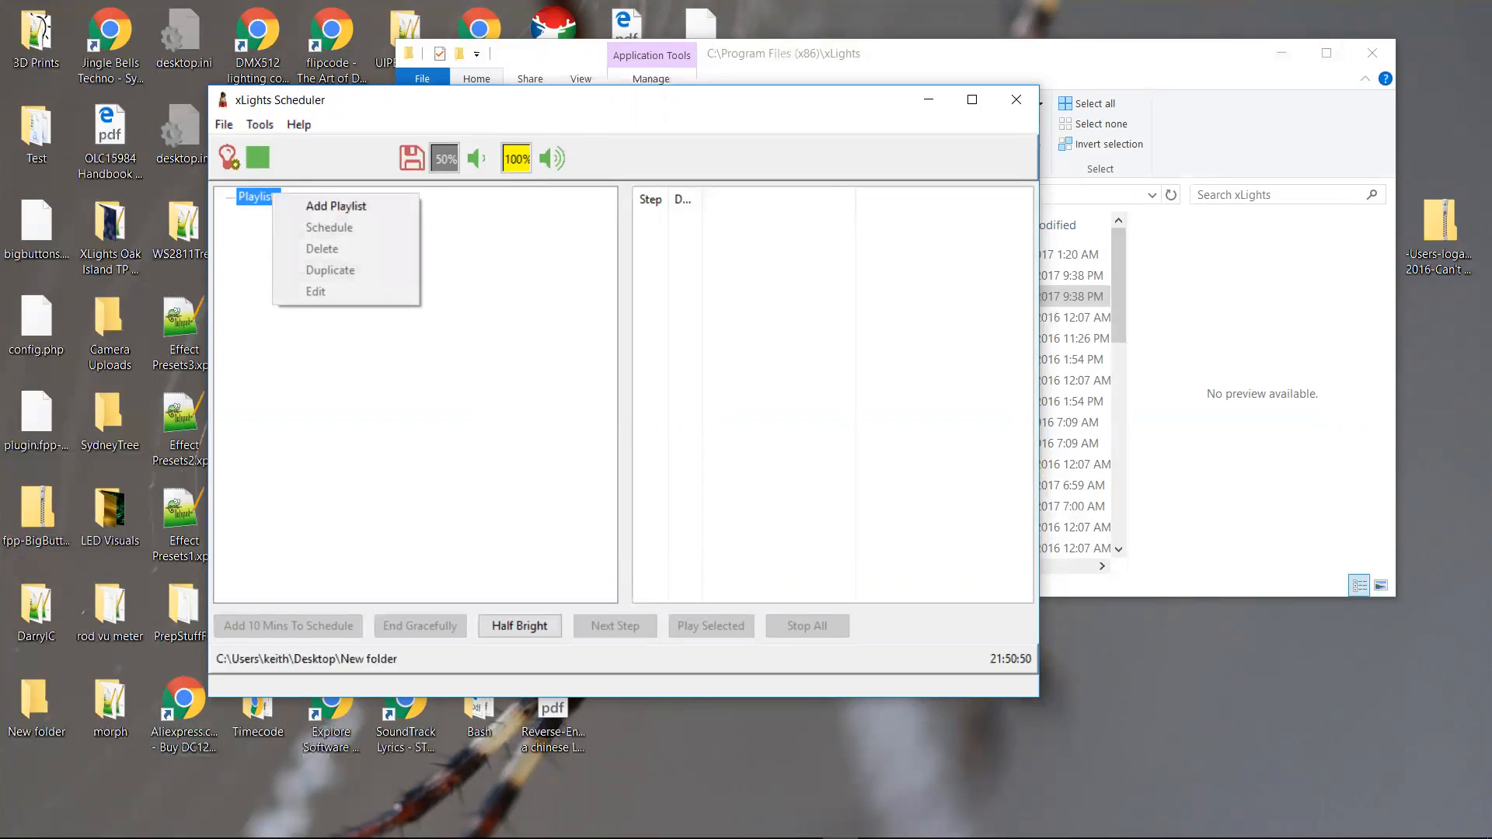
pyautogui.click(161, 825)
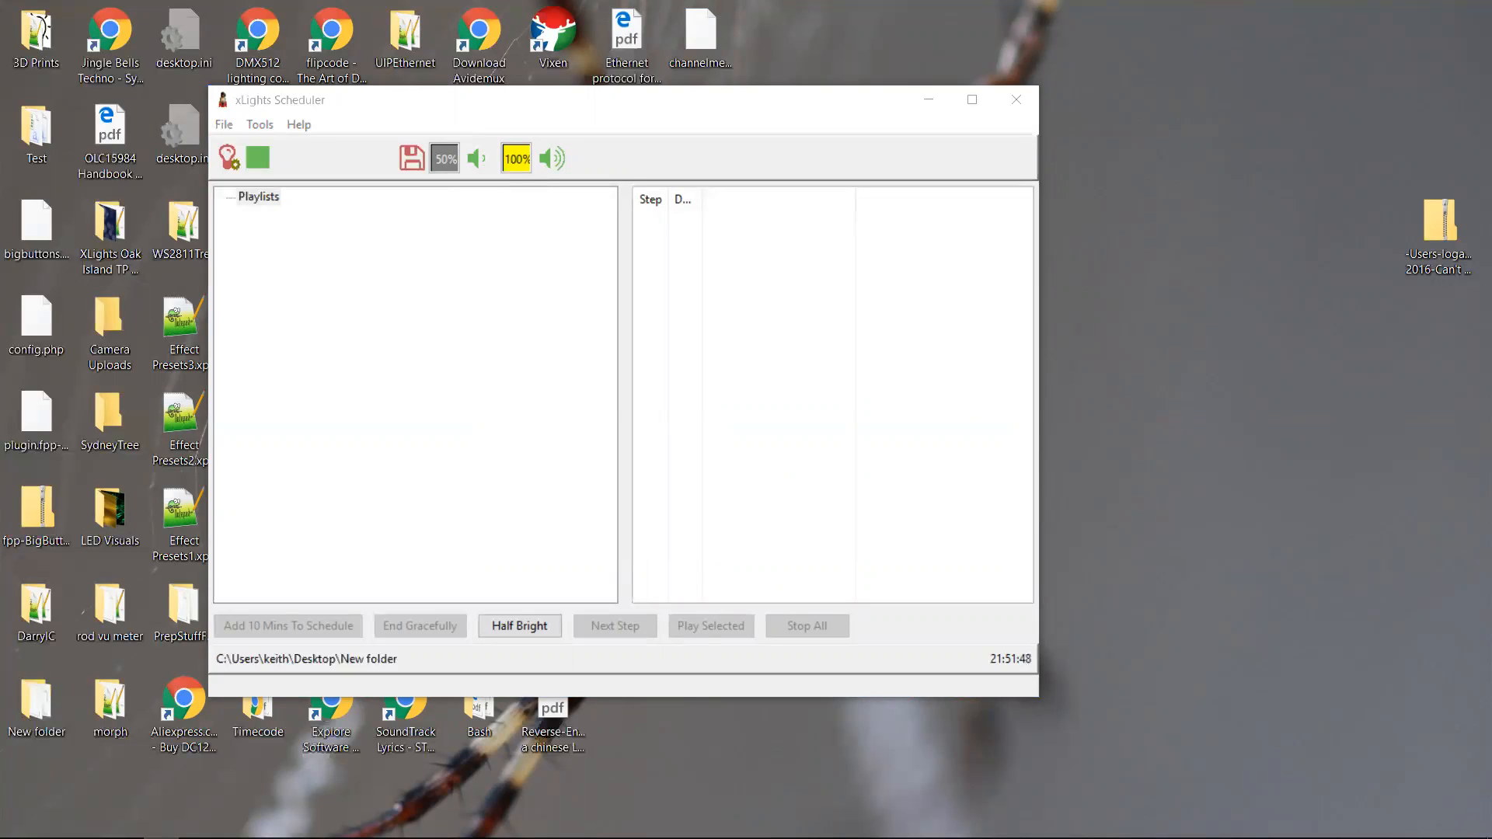
# Step: Add a new playlist to the scheduler and name it "Playlist 1"
pyautogui.click(375, 264)
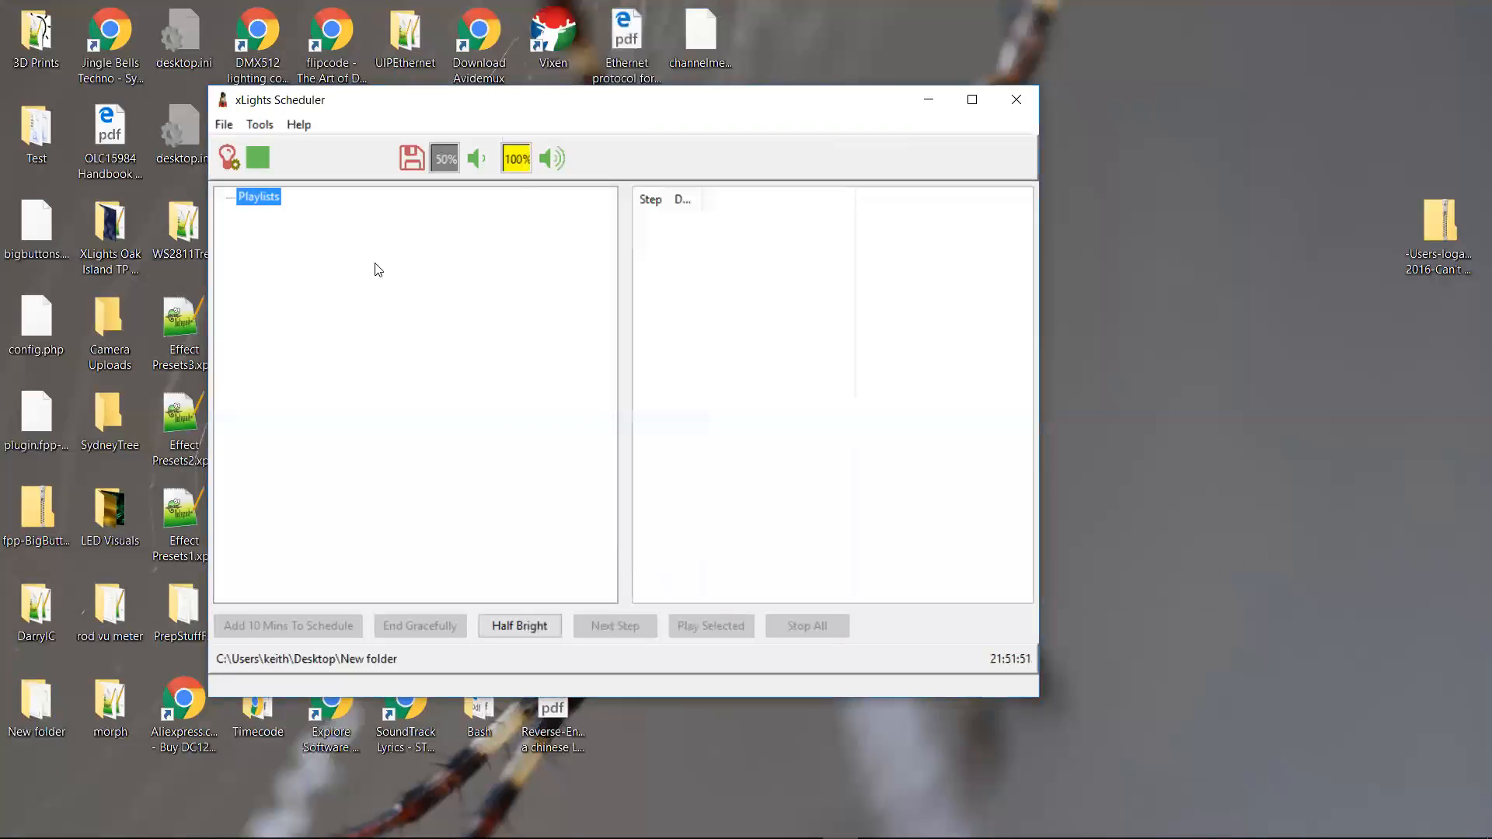
pyautogui.rightClick(267, 208)
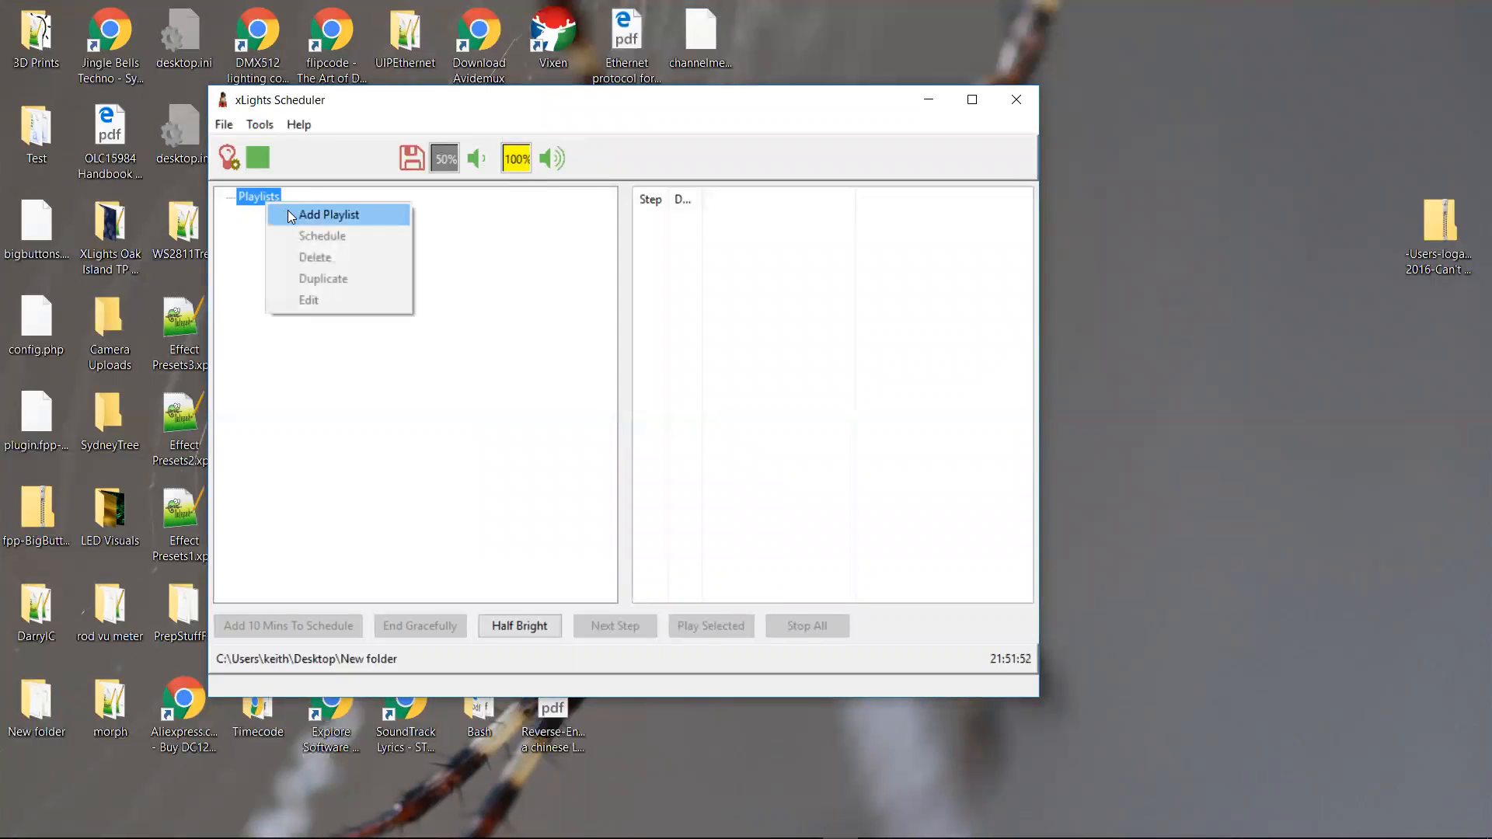
pyautogui.click(290, 213)
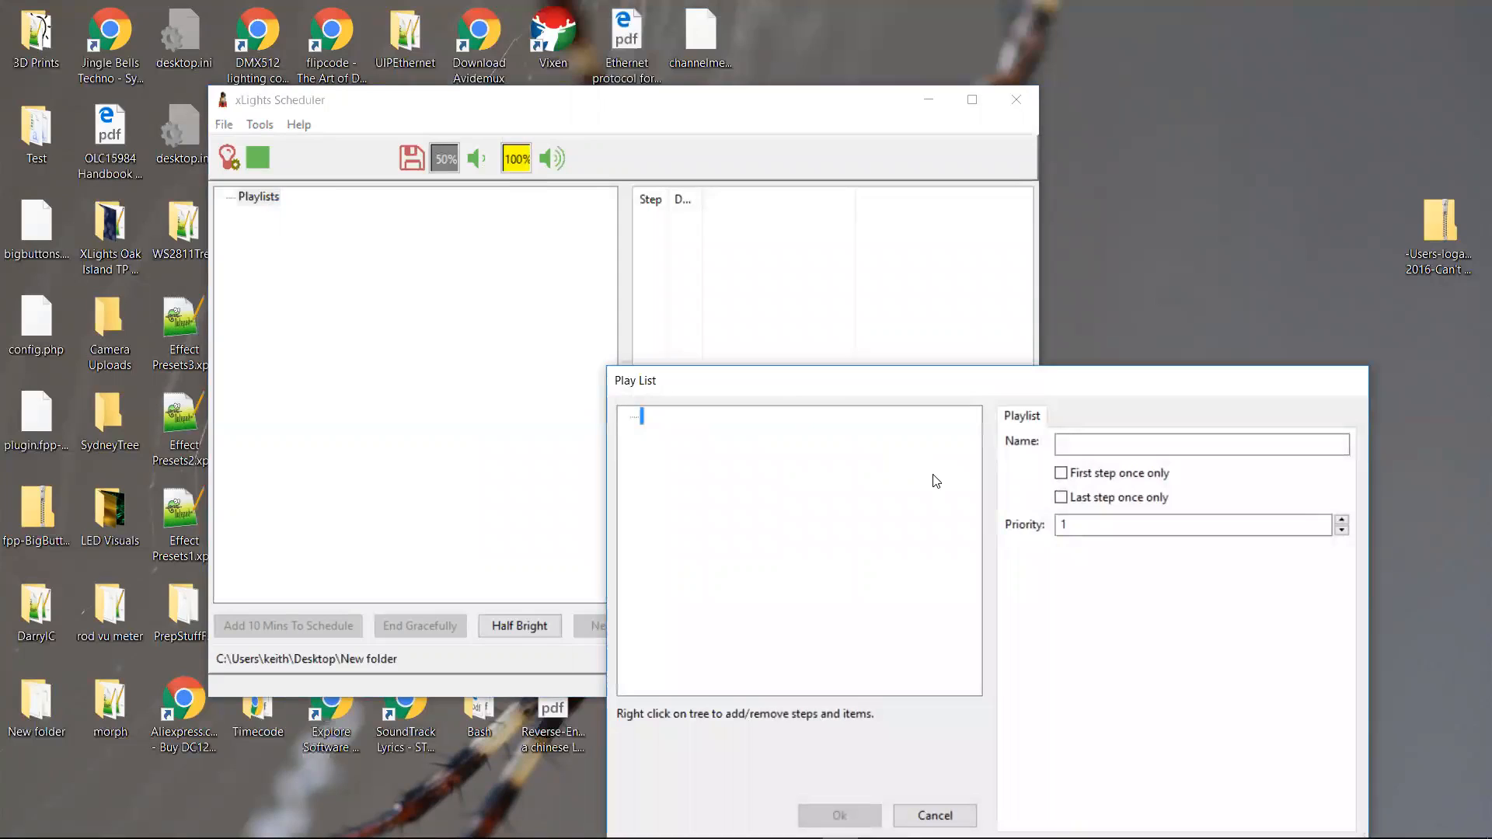
pyautogui.click(1085, 443)
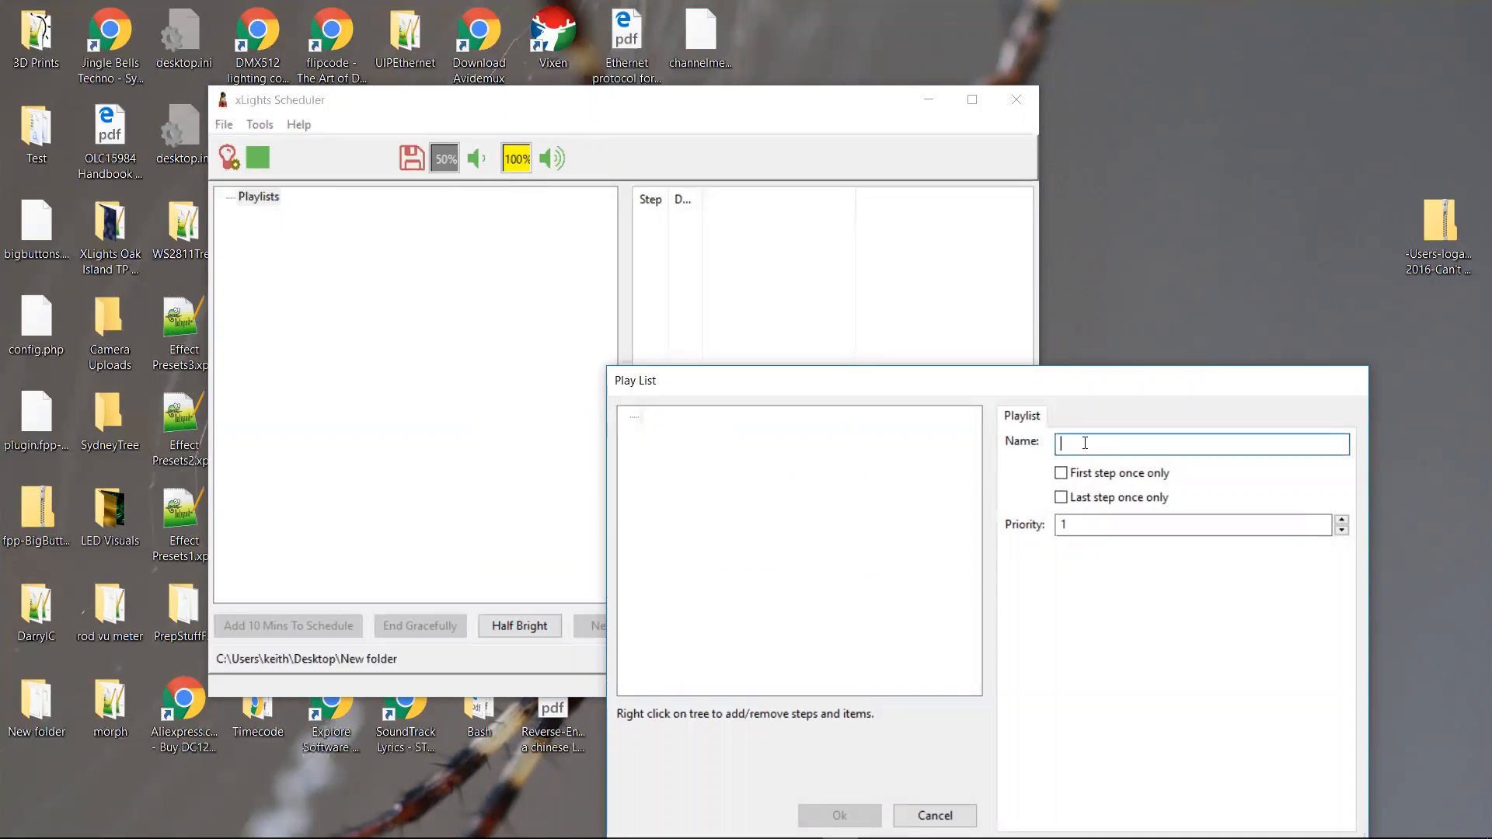
pyautogui.write('Playlis')
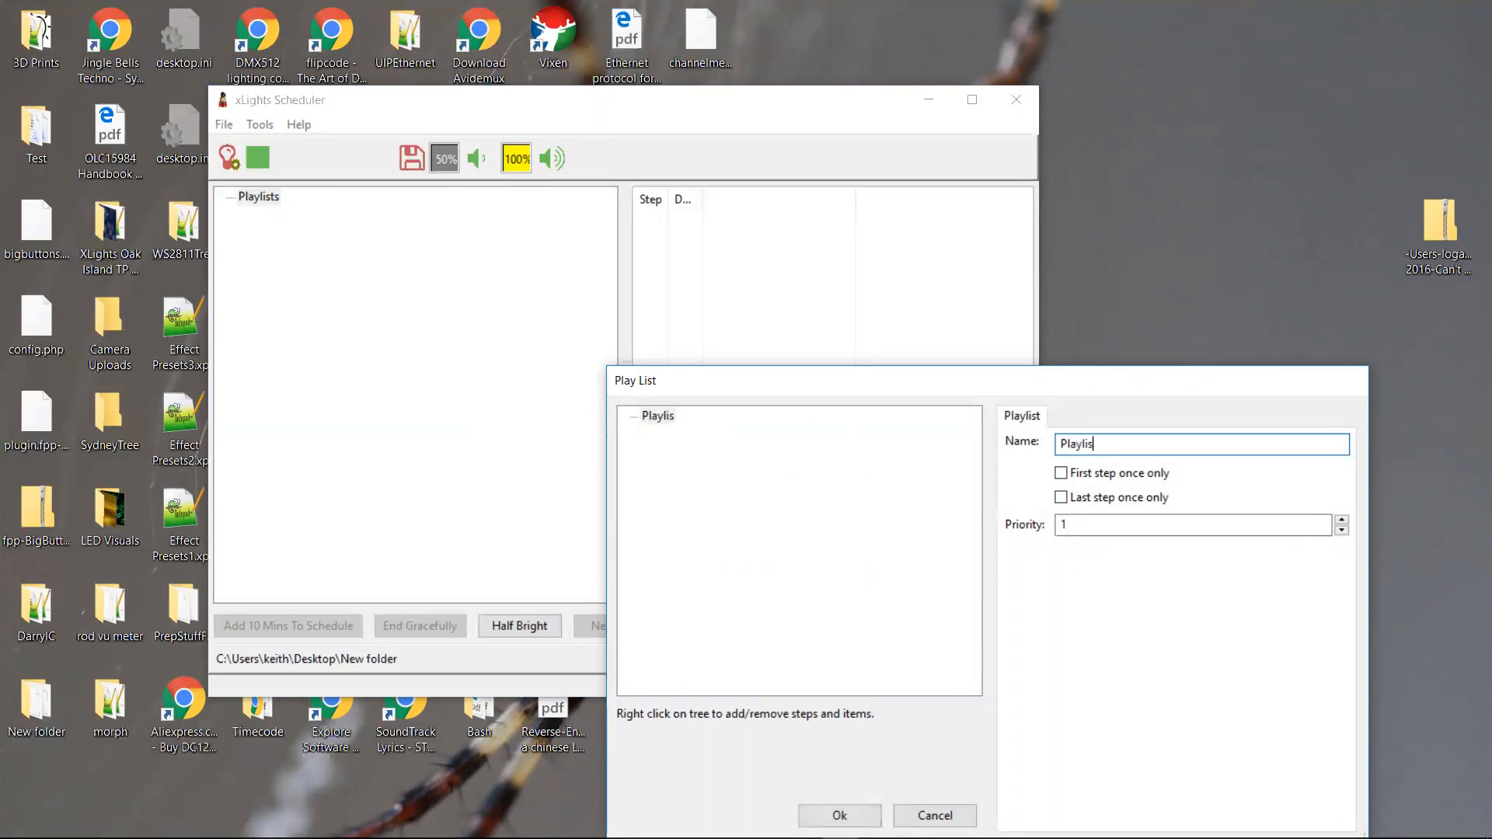
pyautogui.write('t 1')
pyautogui.press('Tab')
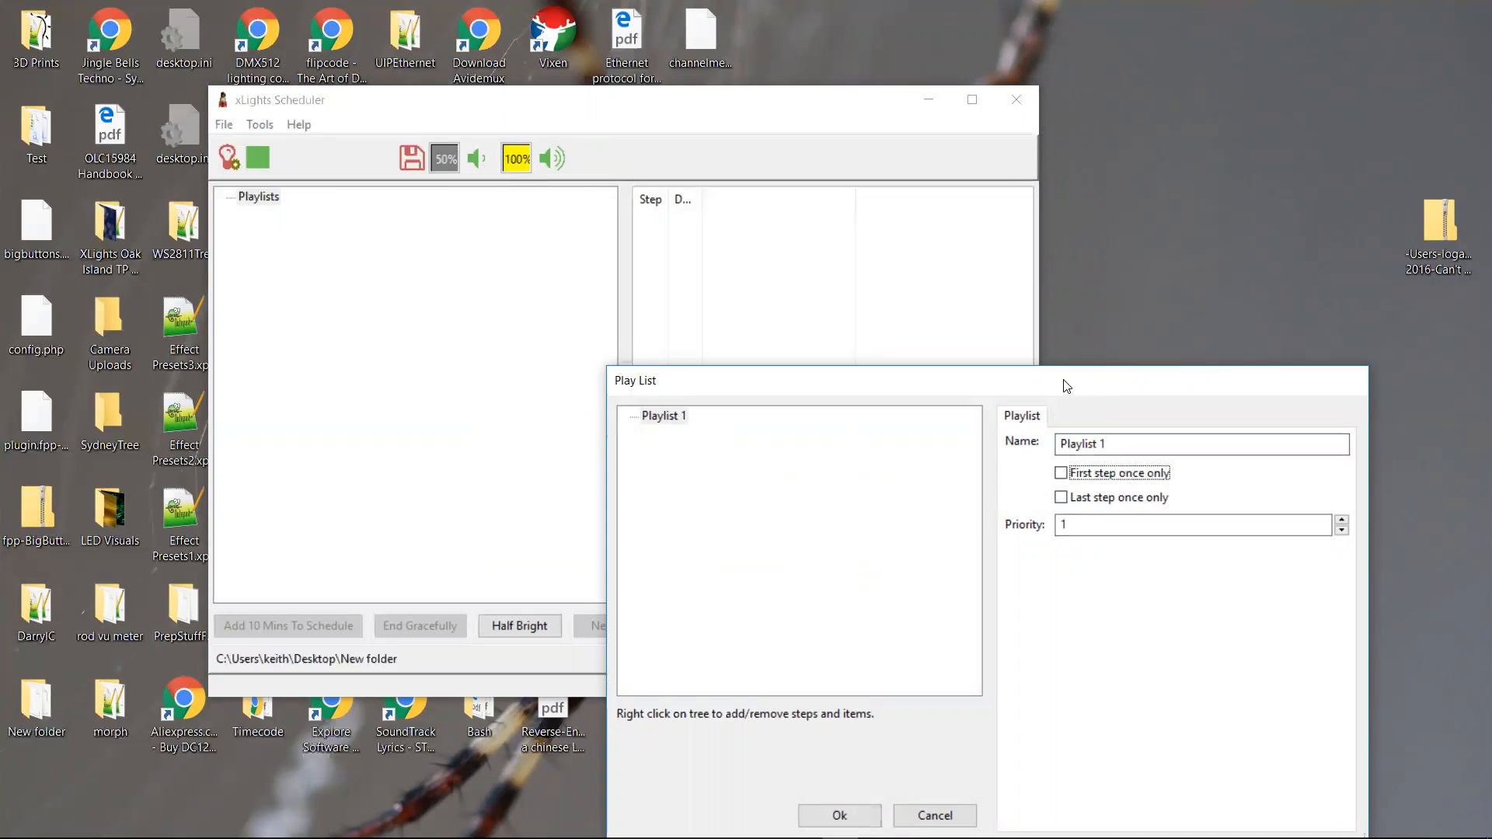
# Step: Move the Play List dialog fully into view and add an unnamed step to Playlist 1
pyautogui.moveTo(1067, 386); pyautogui.dragTo(996, 64)
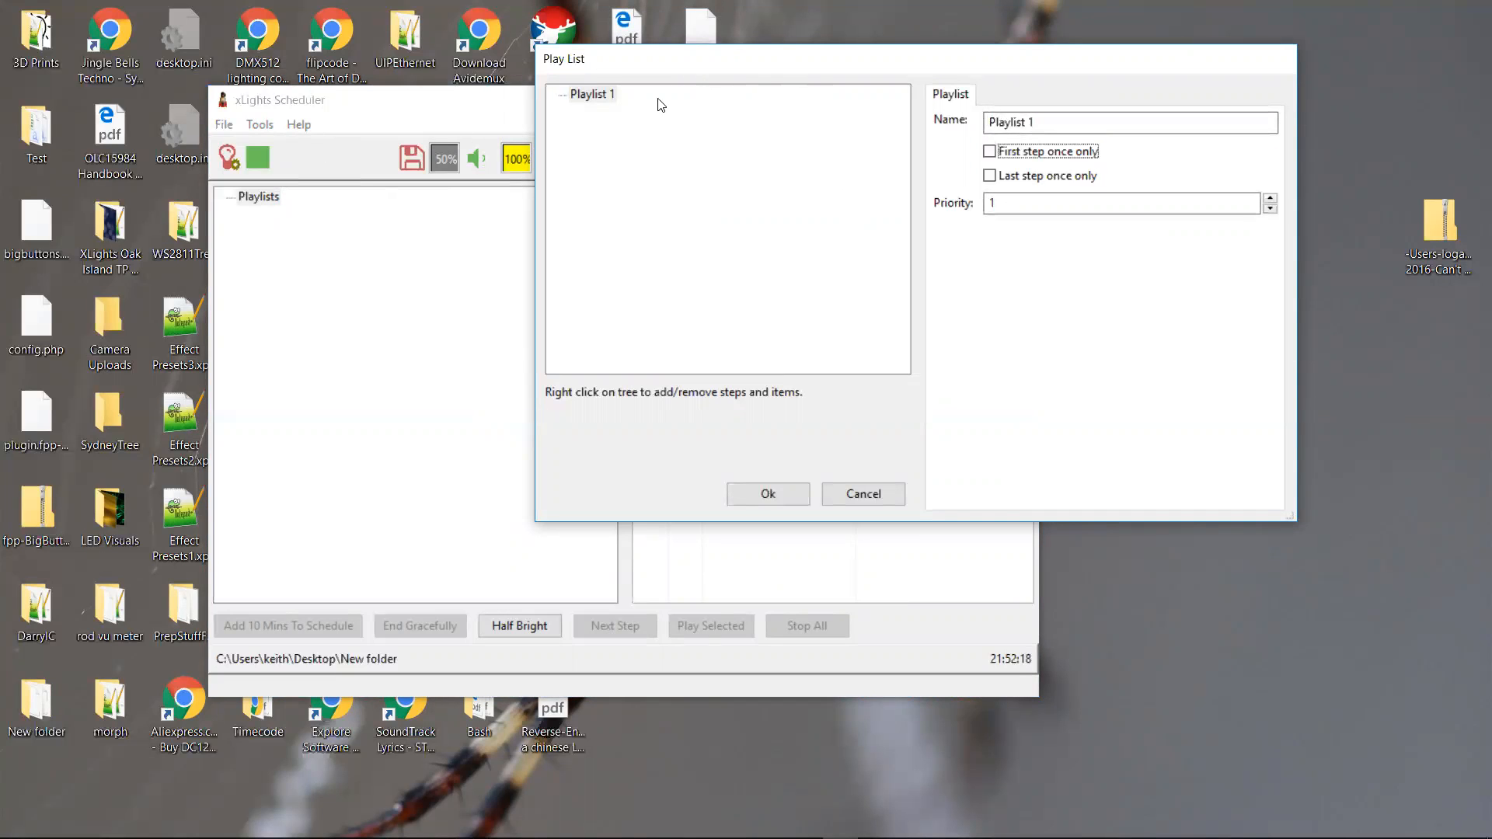
pyautogui.click(606, 96)
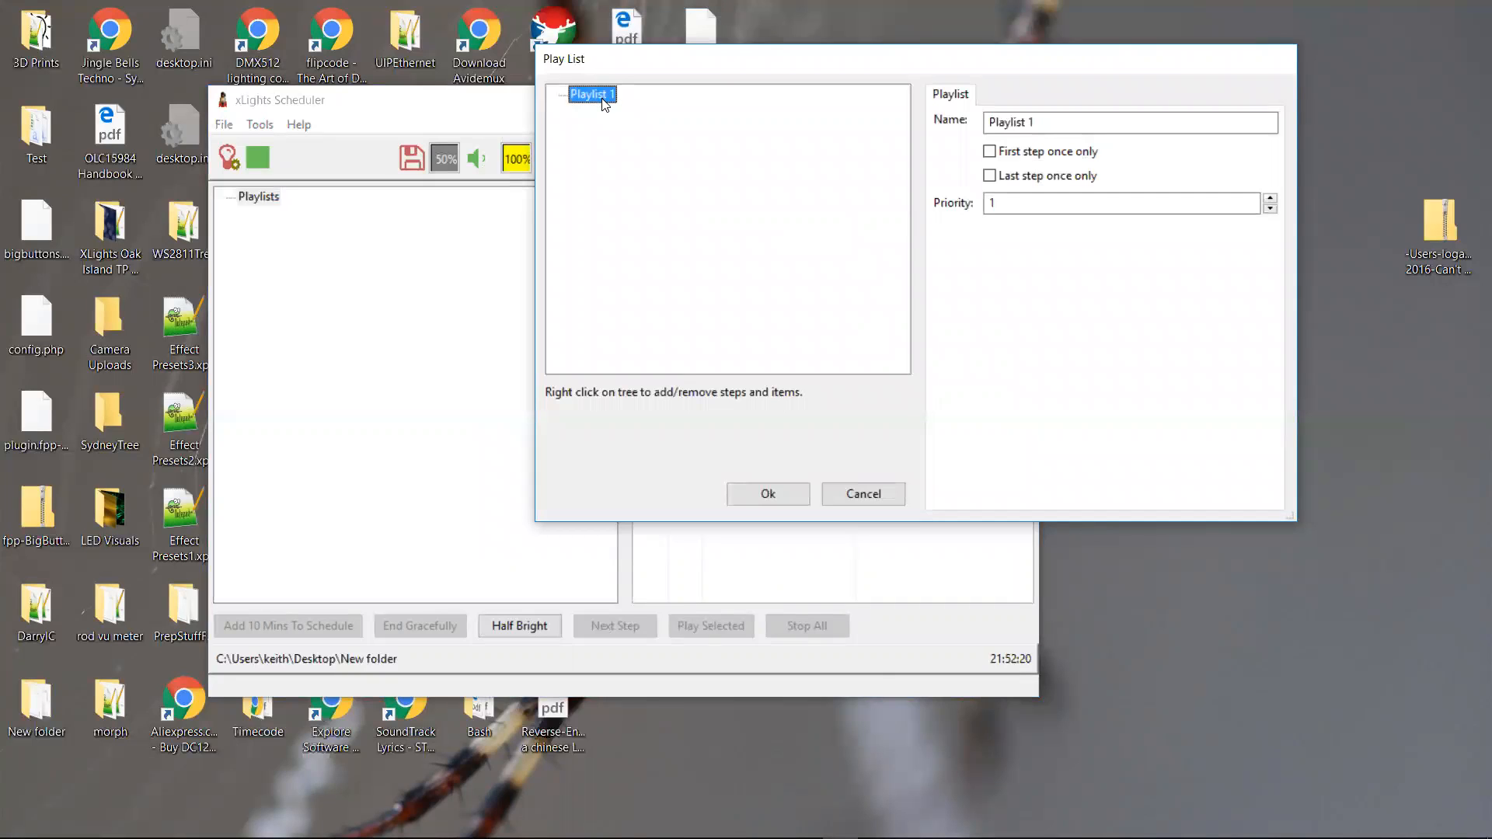
pyautogui.rightClick(605, 99)
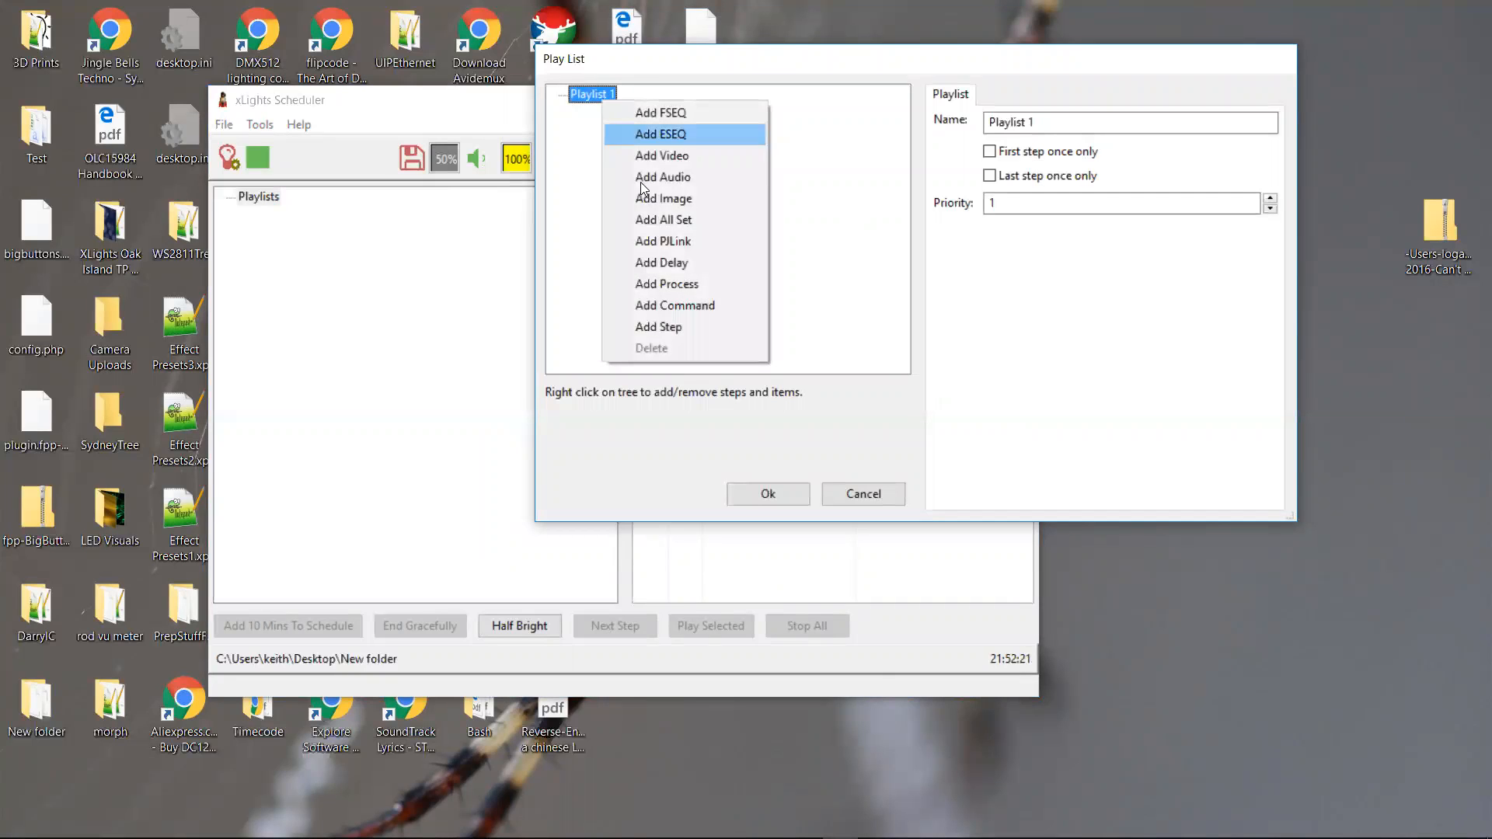
pyautogui.click(667, 325)
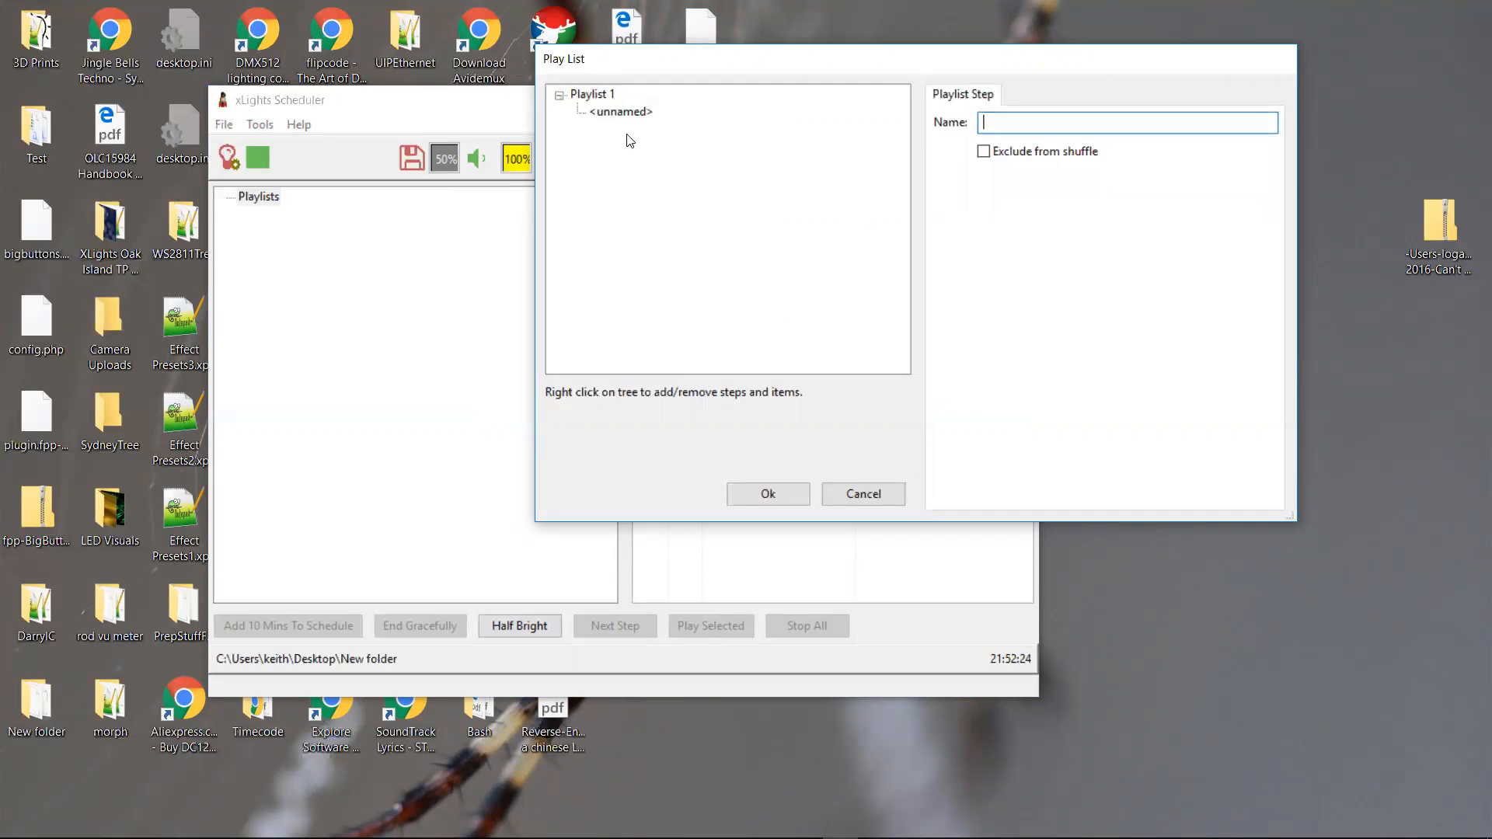
pyautogui.click(618, 115)
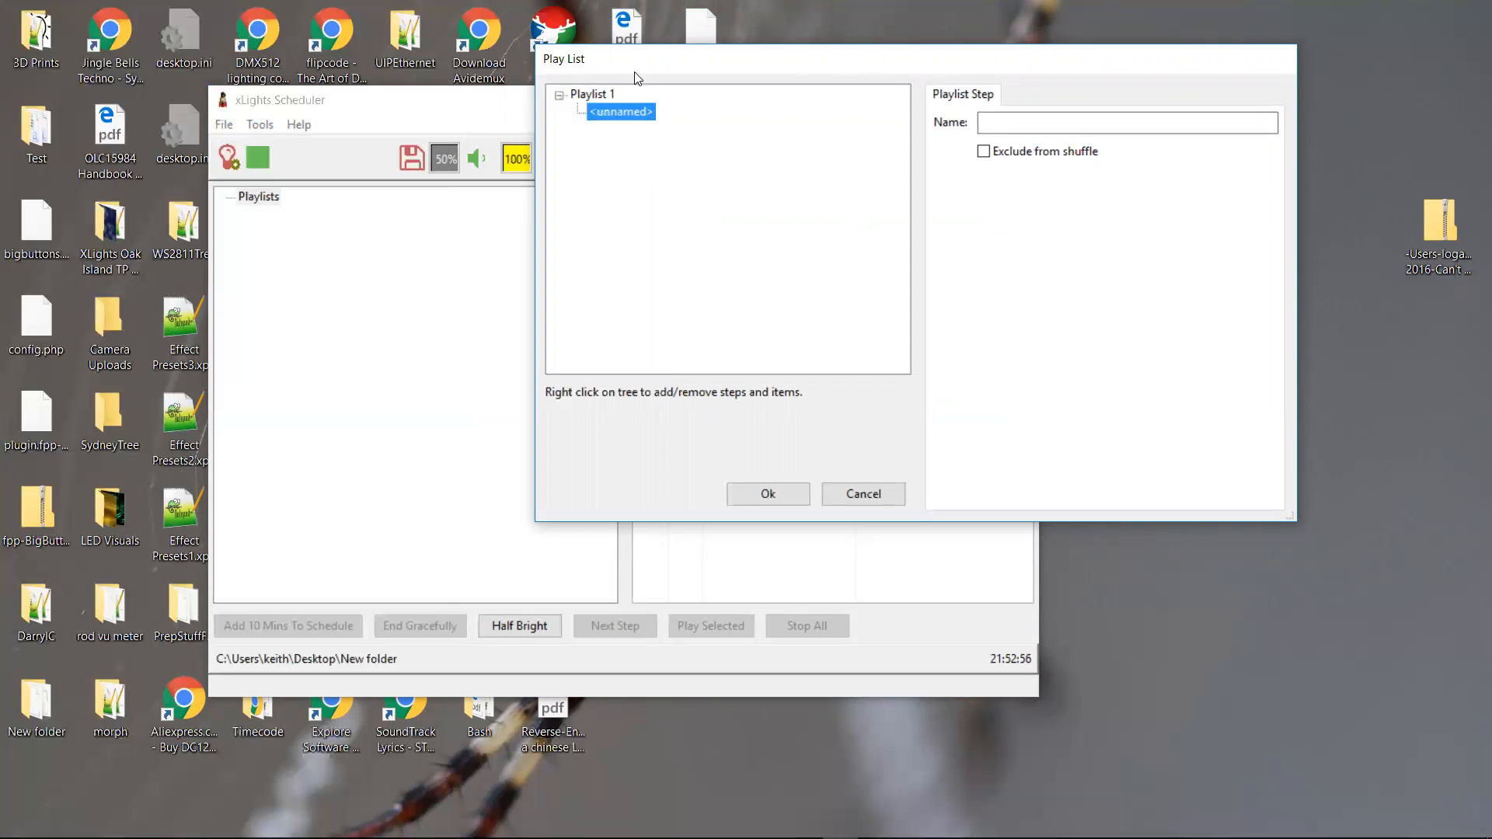
# Step: Add a video item to the unnamed step, using entangle_14.mov from the Desktop's XLightsTestConfigs folder as its file
pyautogui.rightClick(631, 112)
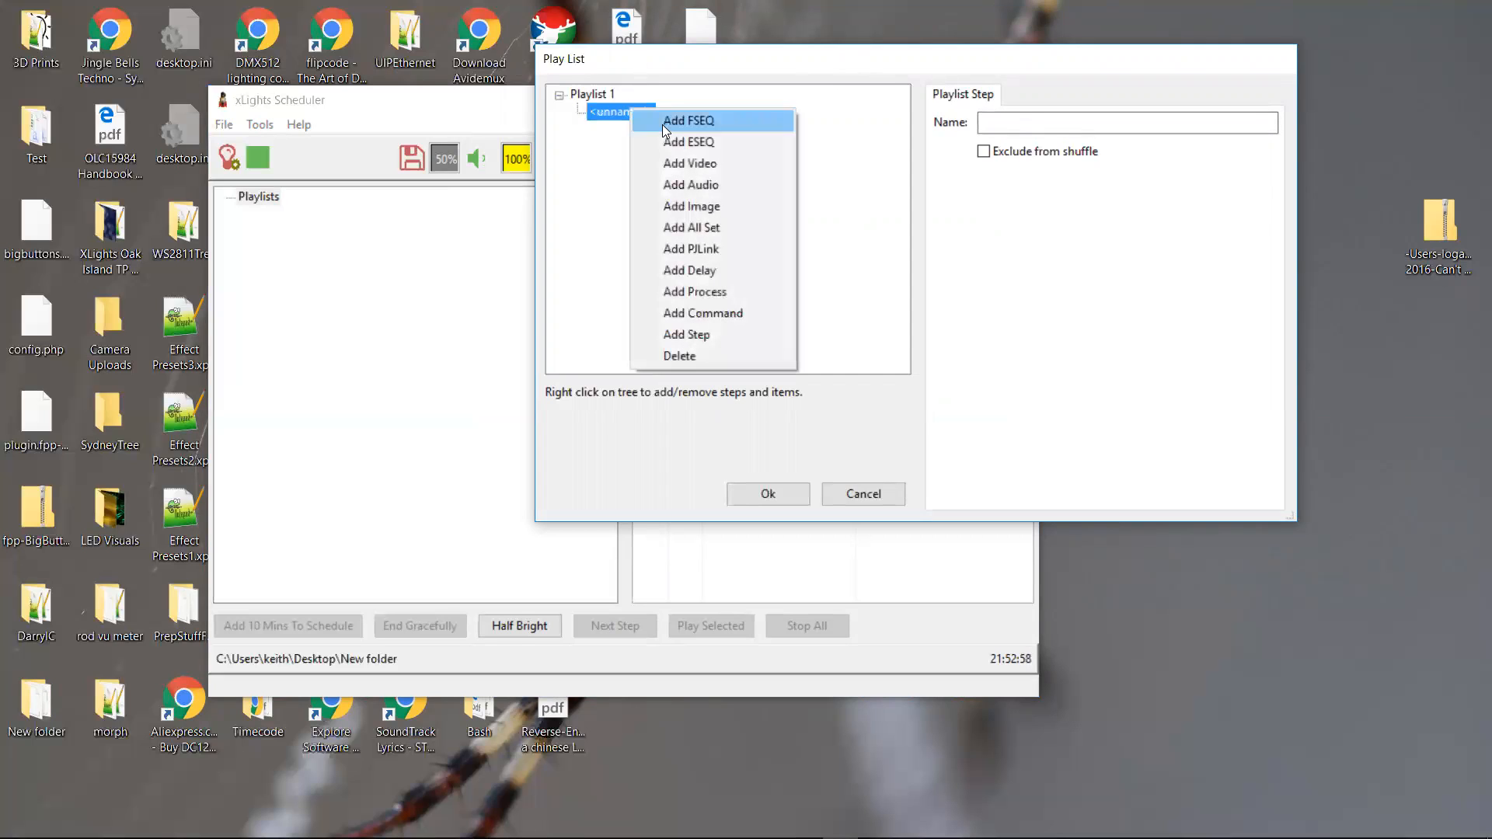
pyautogui.click(709, 165)
pyautogui.click(1128, 121)
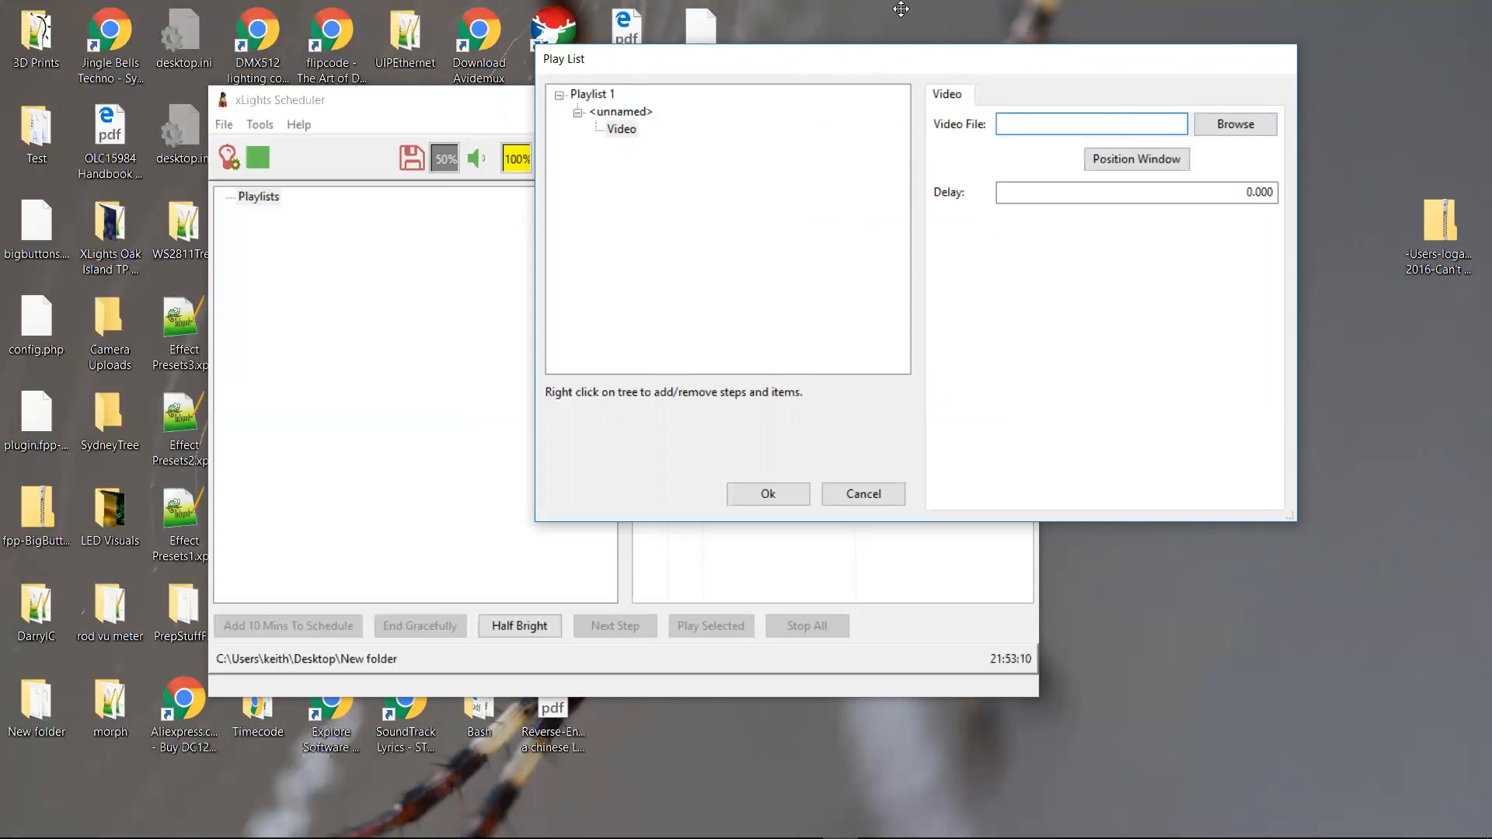
pyautogui.click(1211, 118)
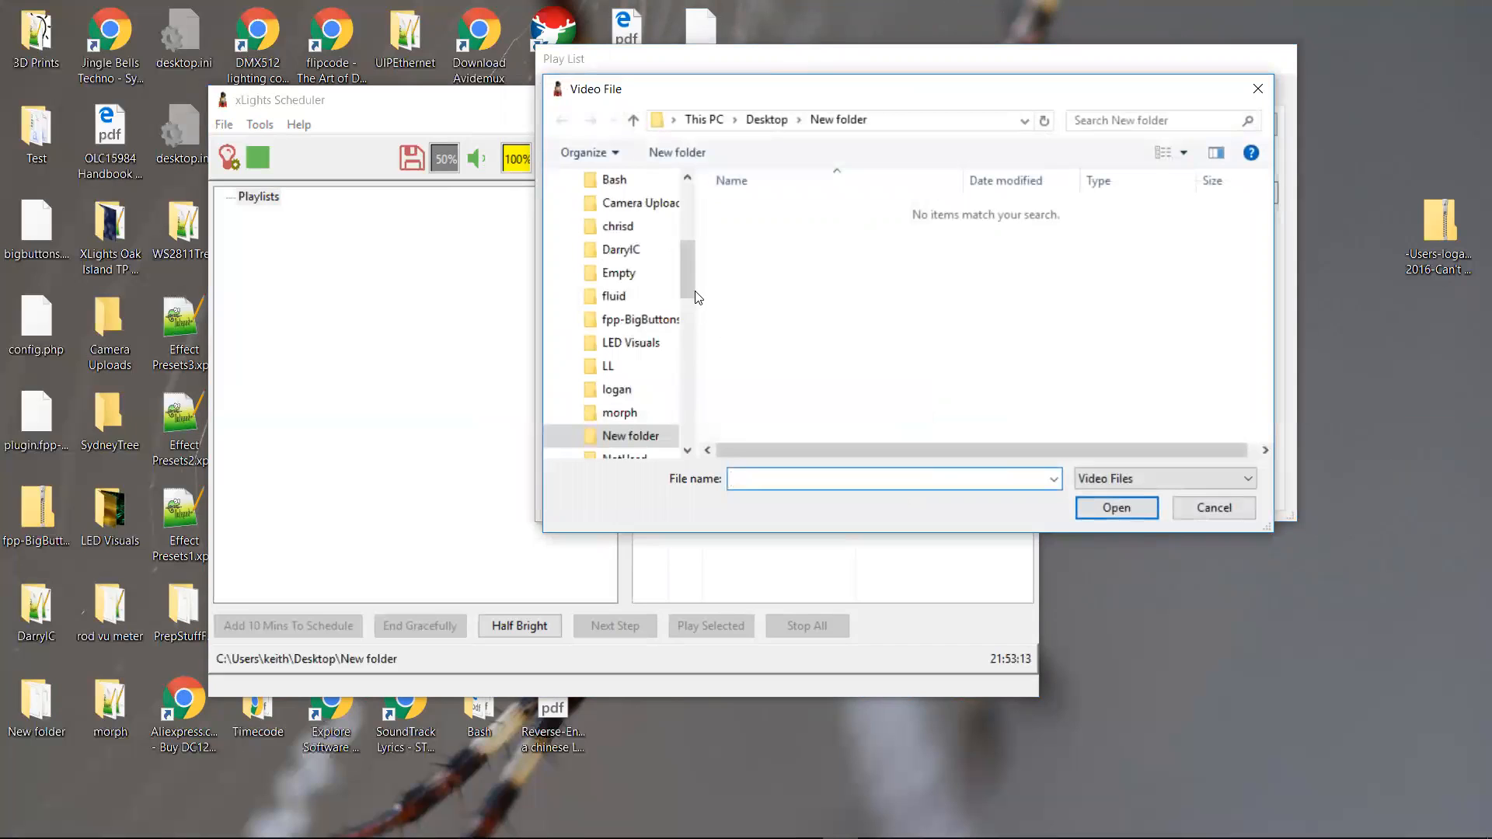
pyautogui.moveTo(691, 283); pyautogui.dragTo(674, 394)
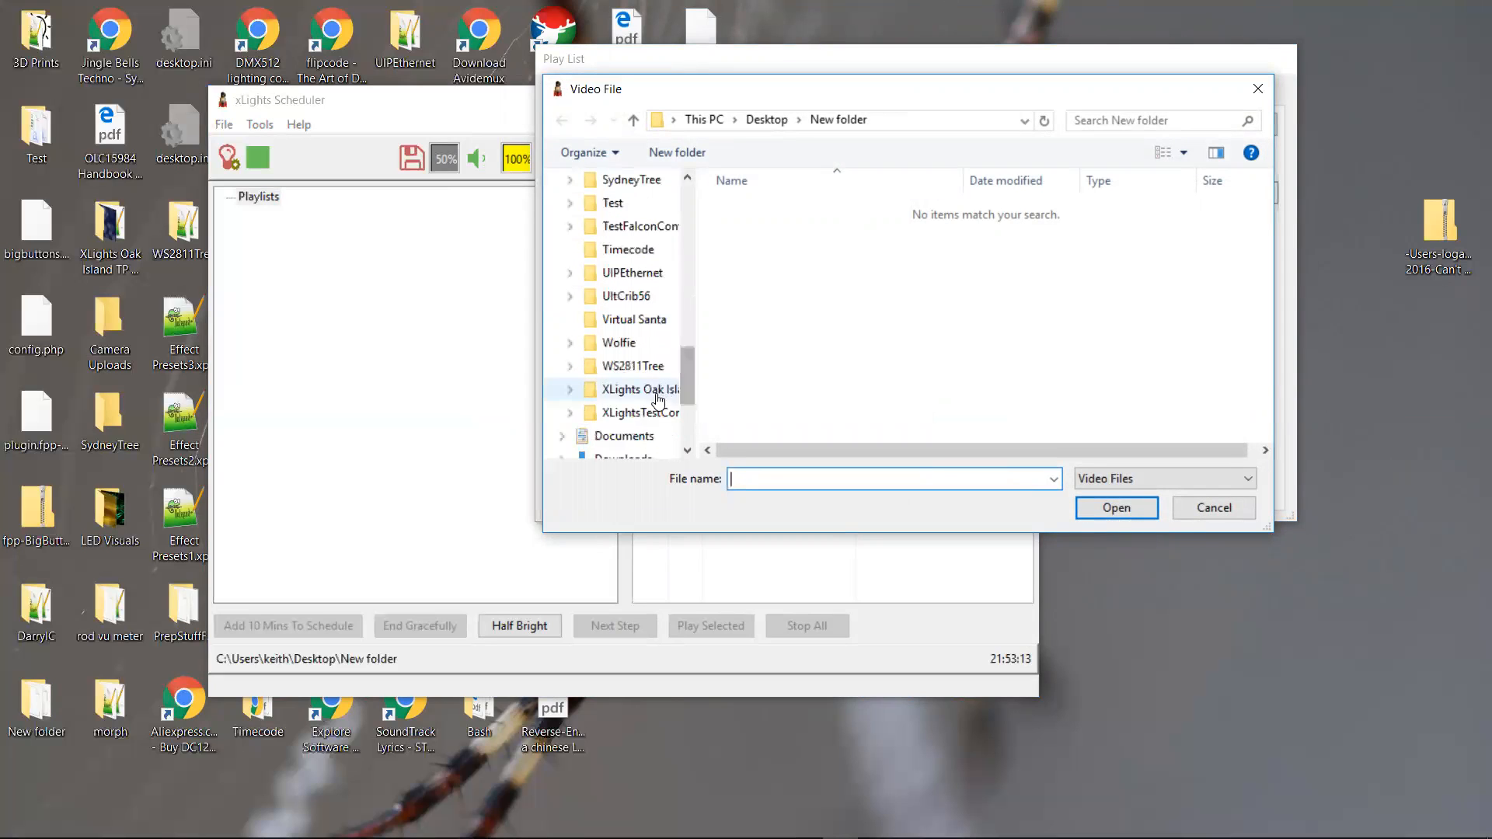
pyautogui.click(642, 412)
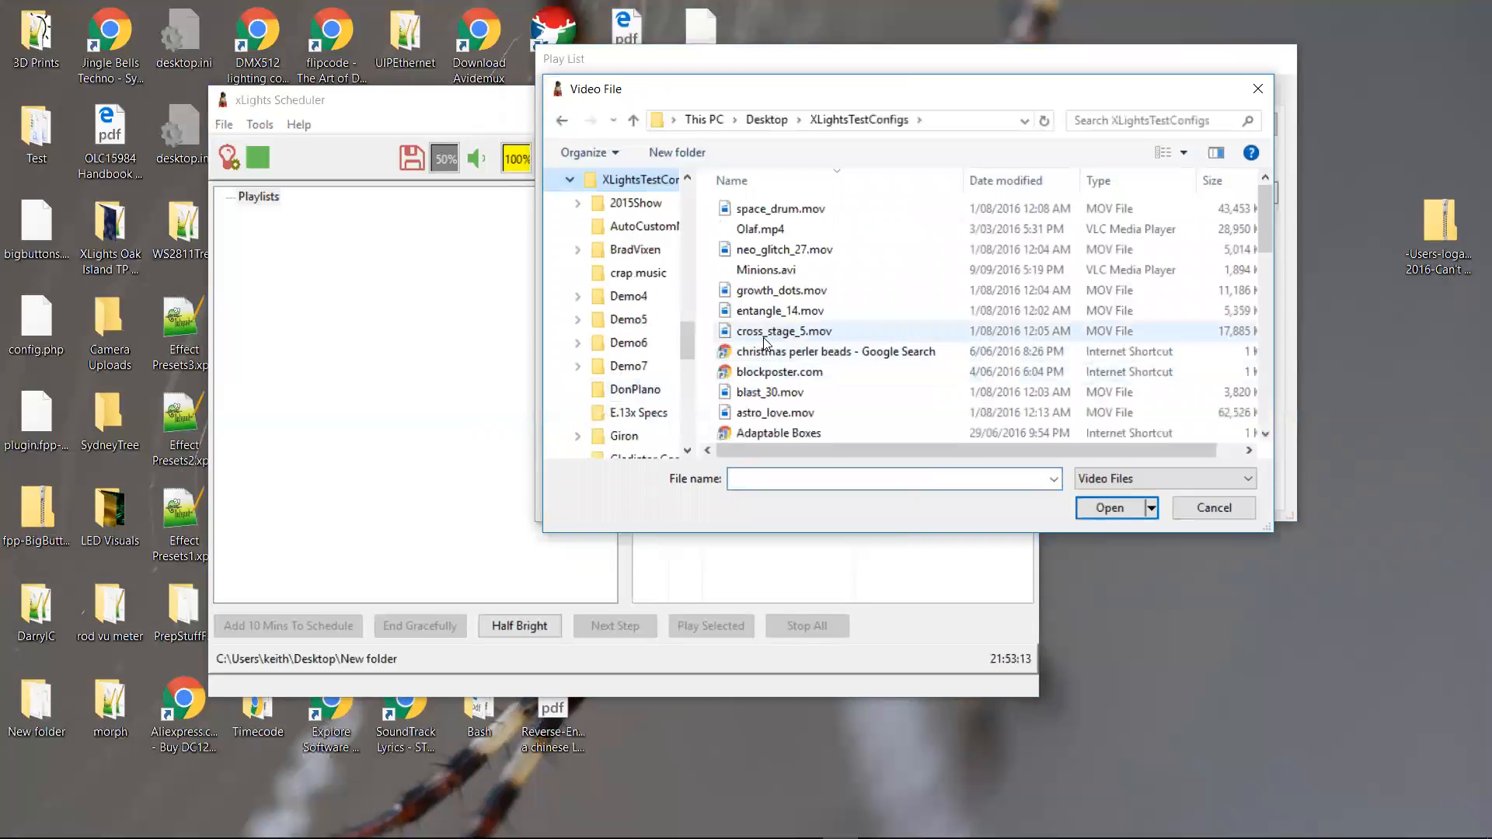
pyautogui.doubleClick(773, 311)
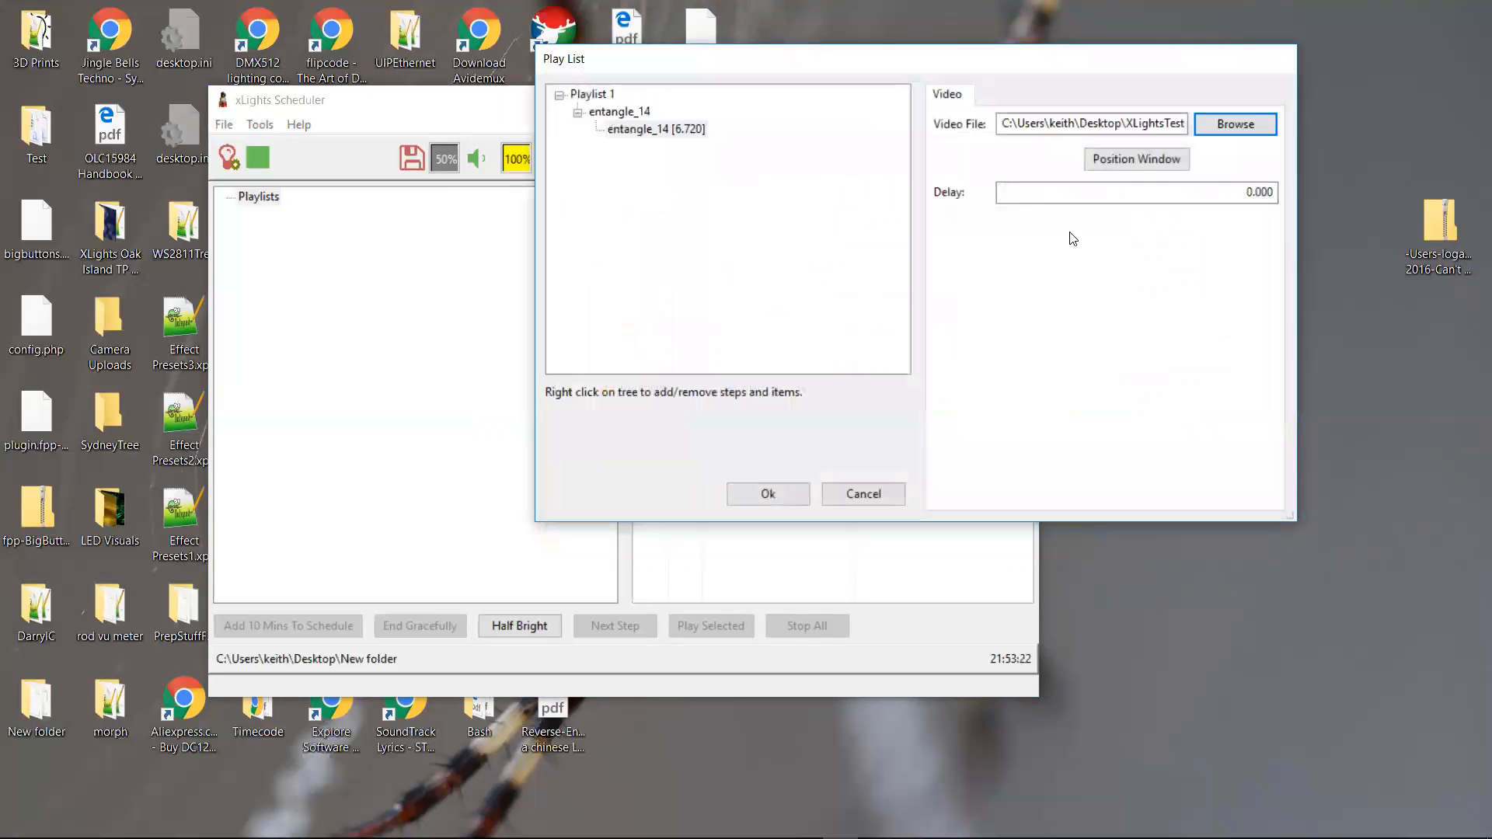
# Step: Enlarge the video's display window and position it in the lower-right corner of the desktop
pyautogui.click(1147, 165)
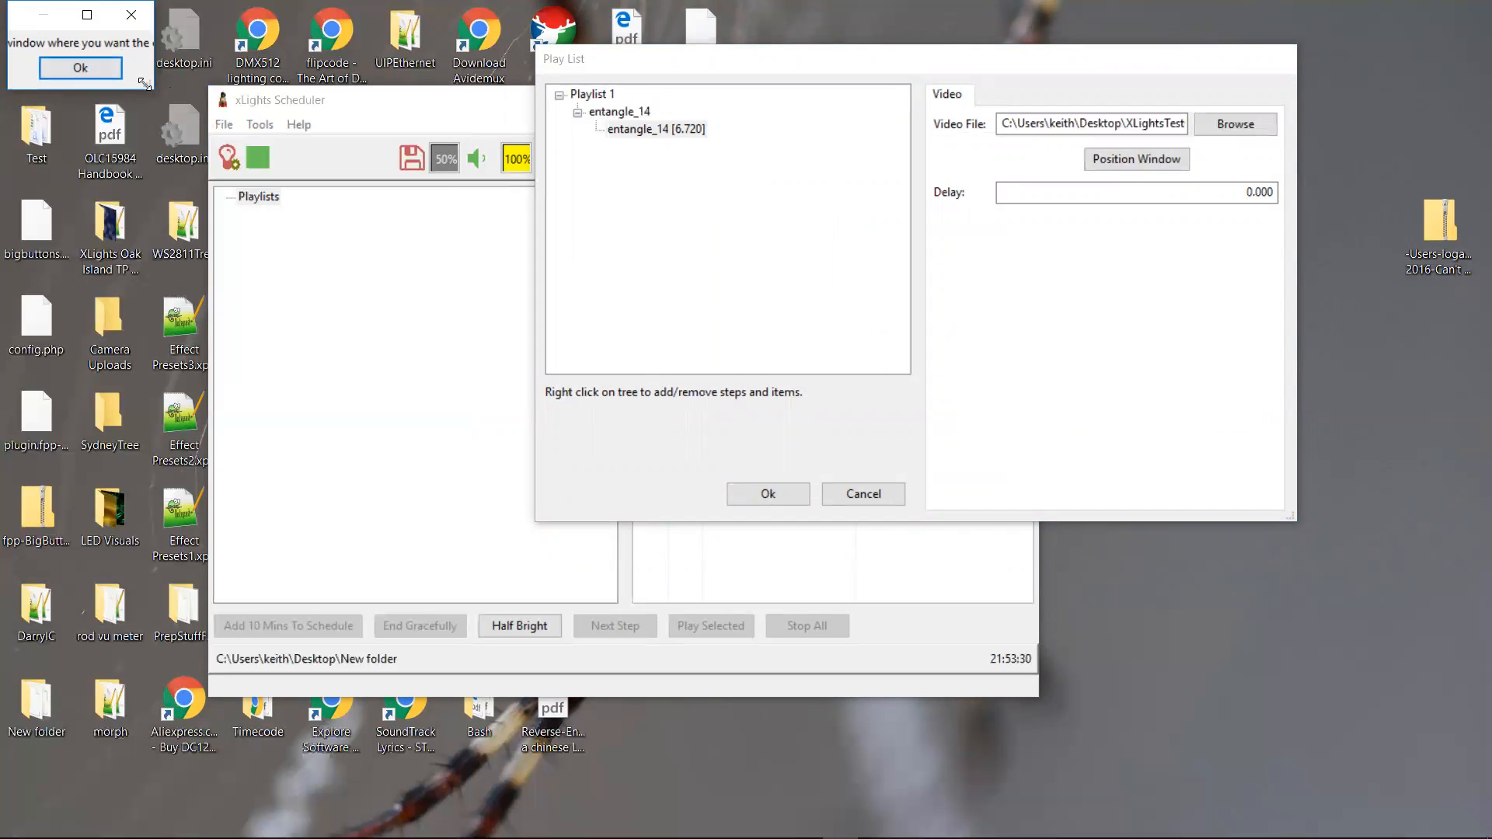
pyautogui.moveTo(145, 83); pyautogui.dragTo(336, 203)
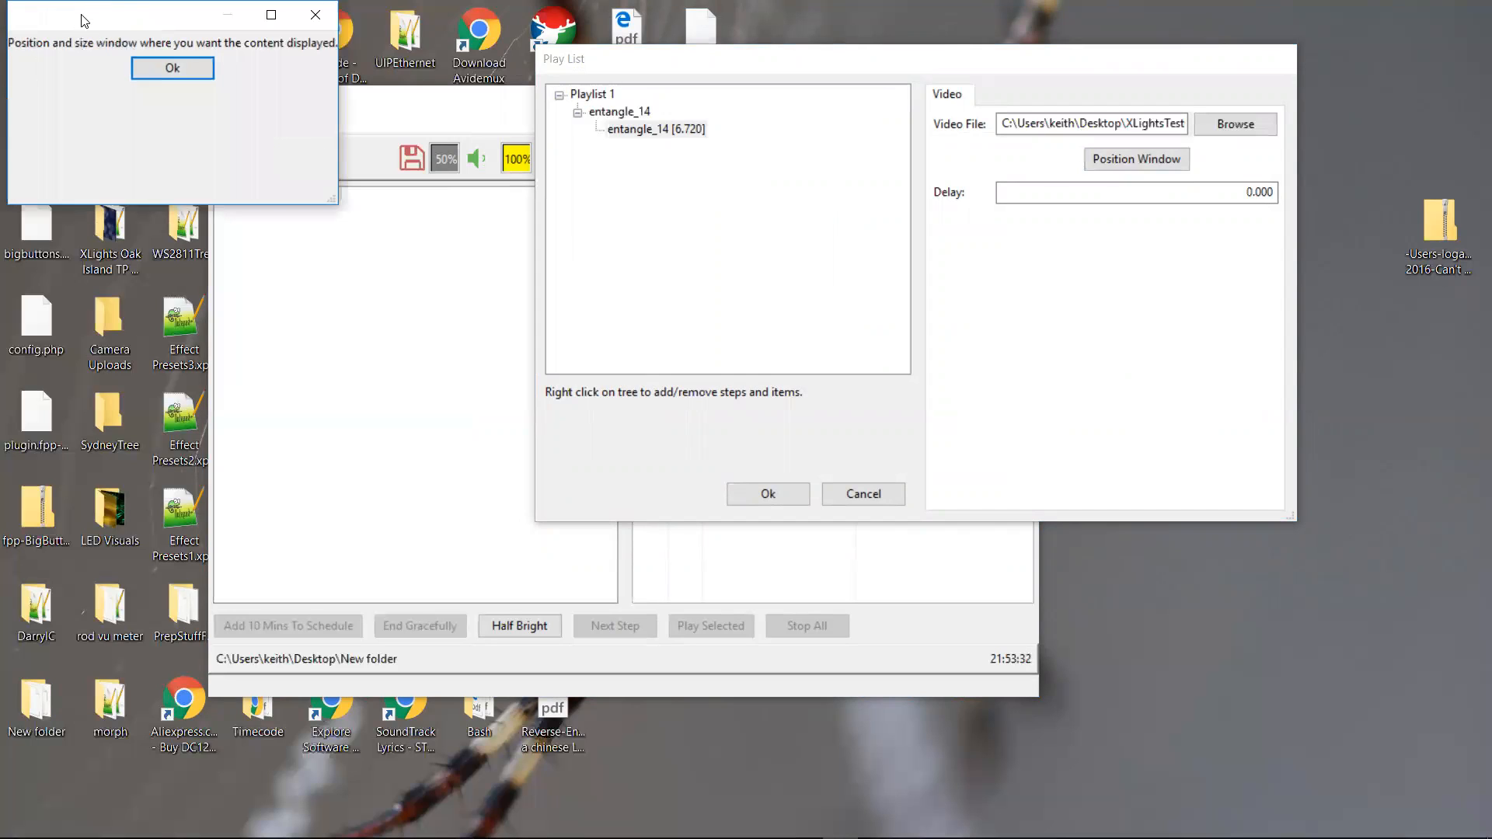
pyautogui.moveTo(84, 21); pyautogui.dragTo(1217, 631)
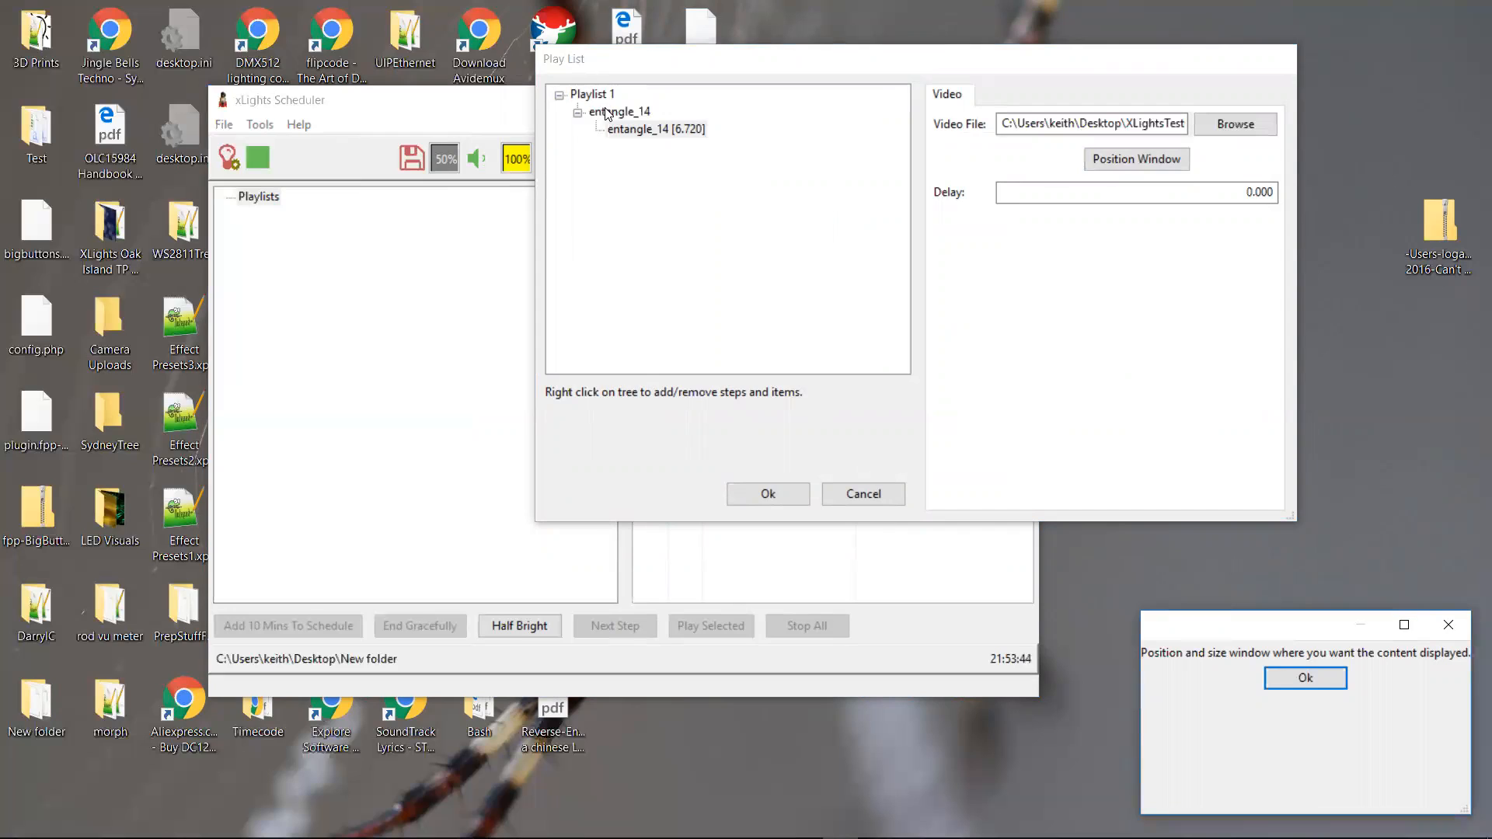
pyautogui.click(1281, 678)
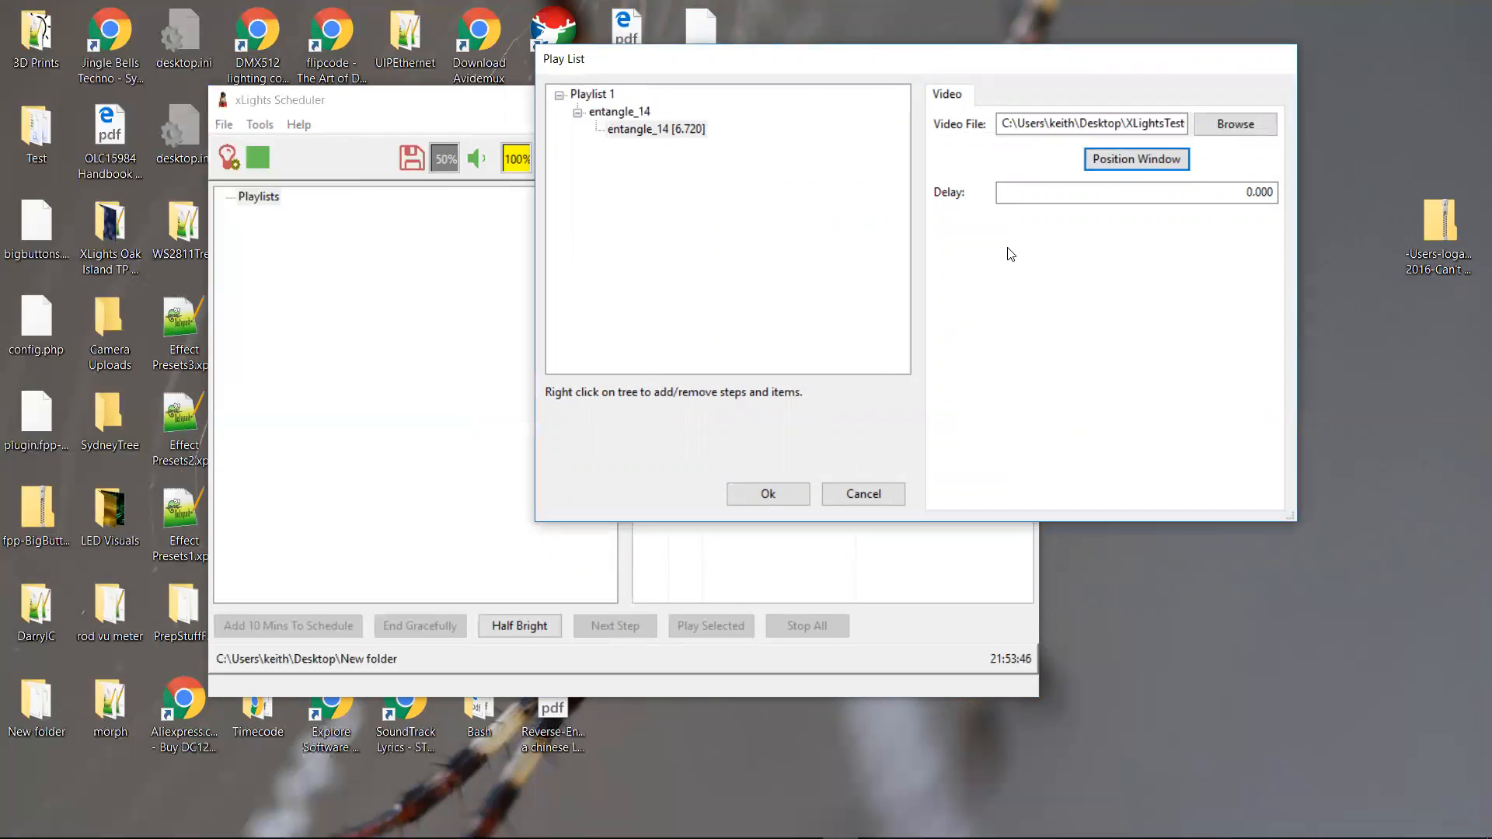
# Step: Add an FSEQ item to the entangle_14 step, using 10secBarsSong.fseq from the Desktop's New folder as its file
pyautogui.rightClick(628, 114)
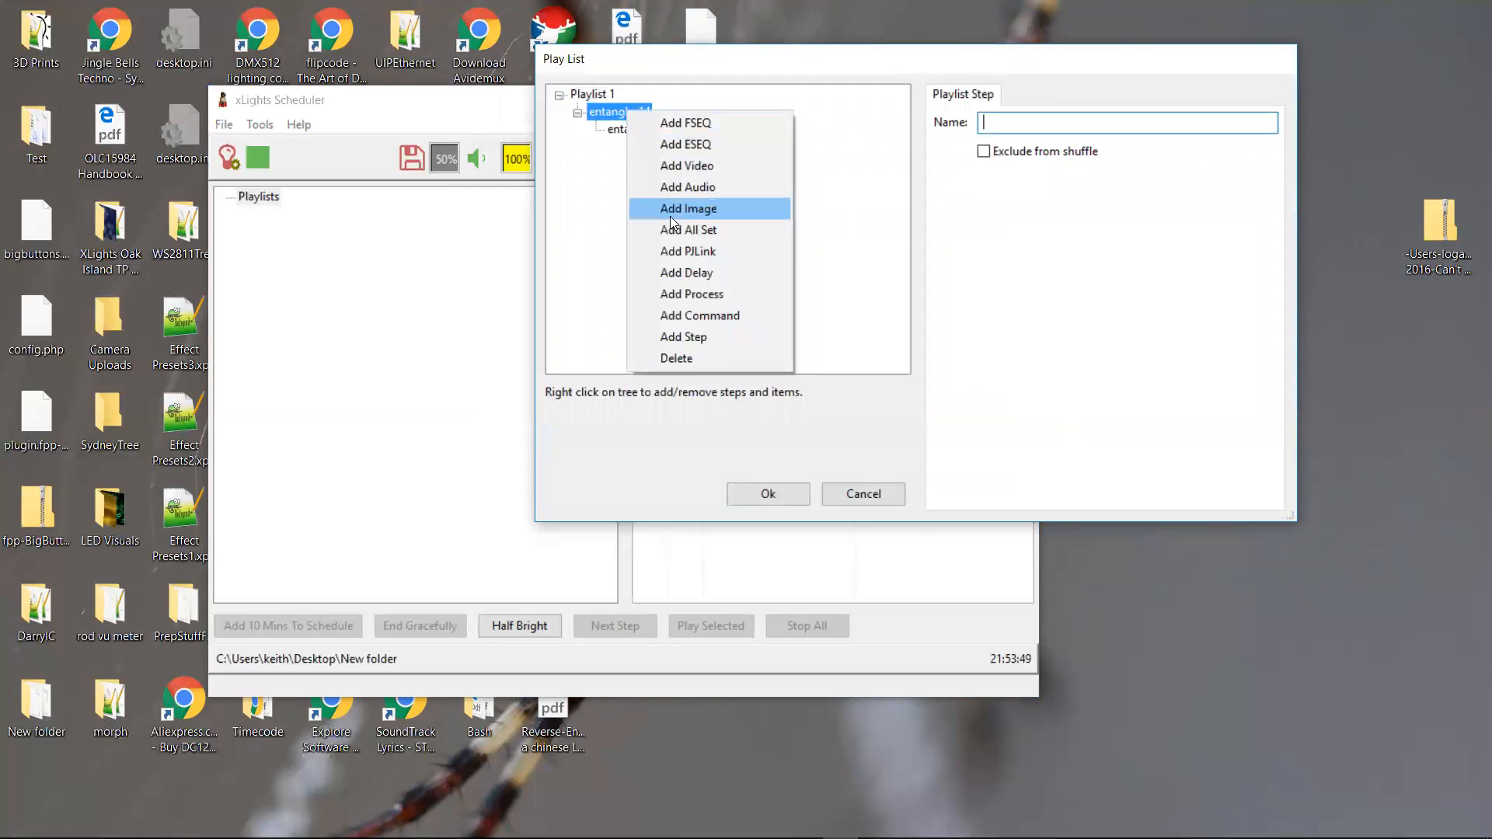
pyautogui.click(704, 126)
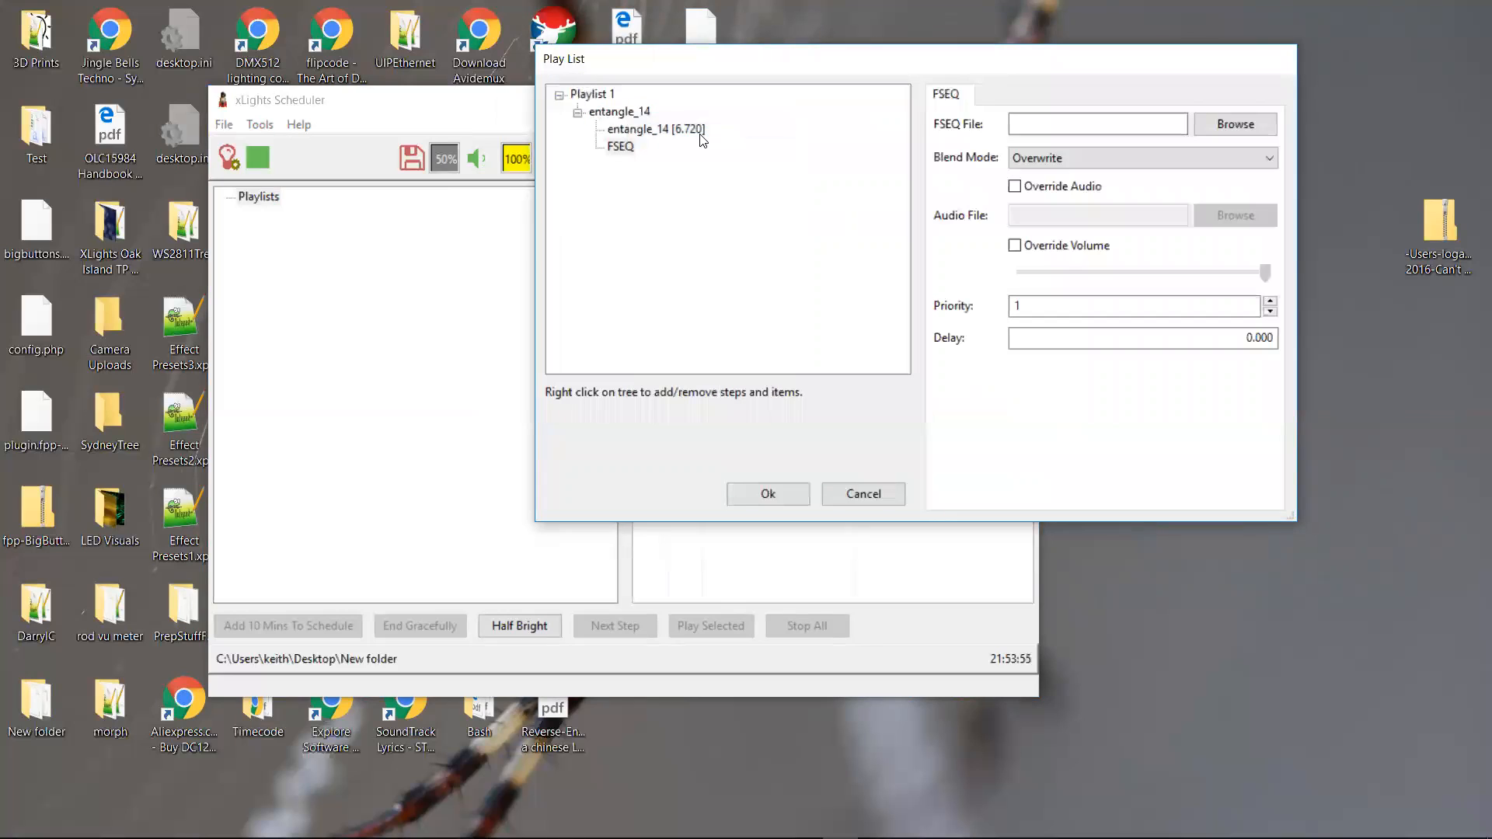
pyautogui.click(1260, 125)
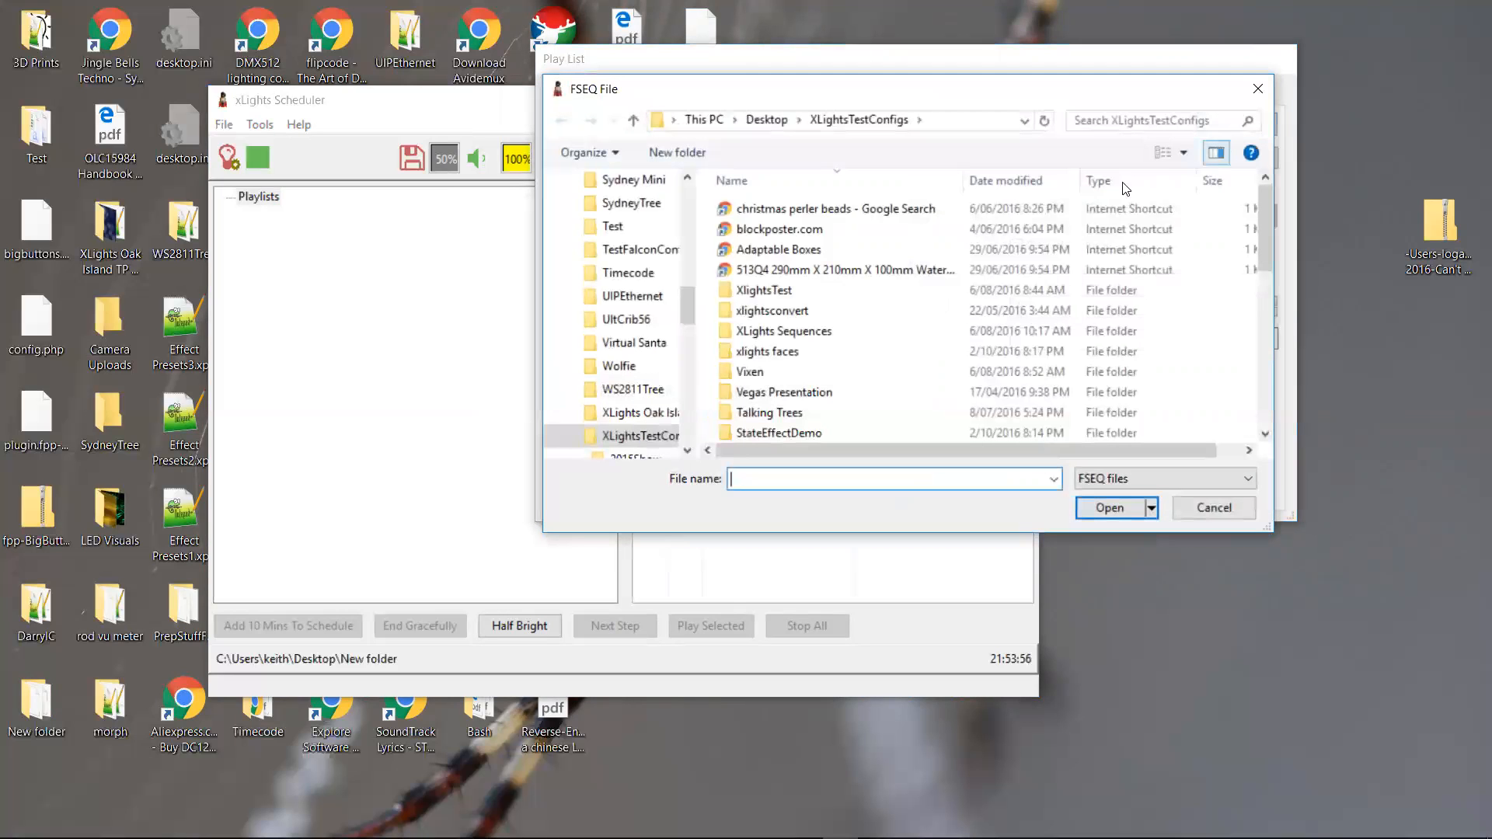
pyautogui.click(645, 274)
pyautogui.scroll(-5, 649, 272)
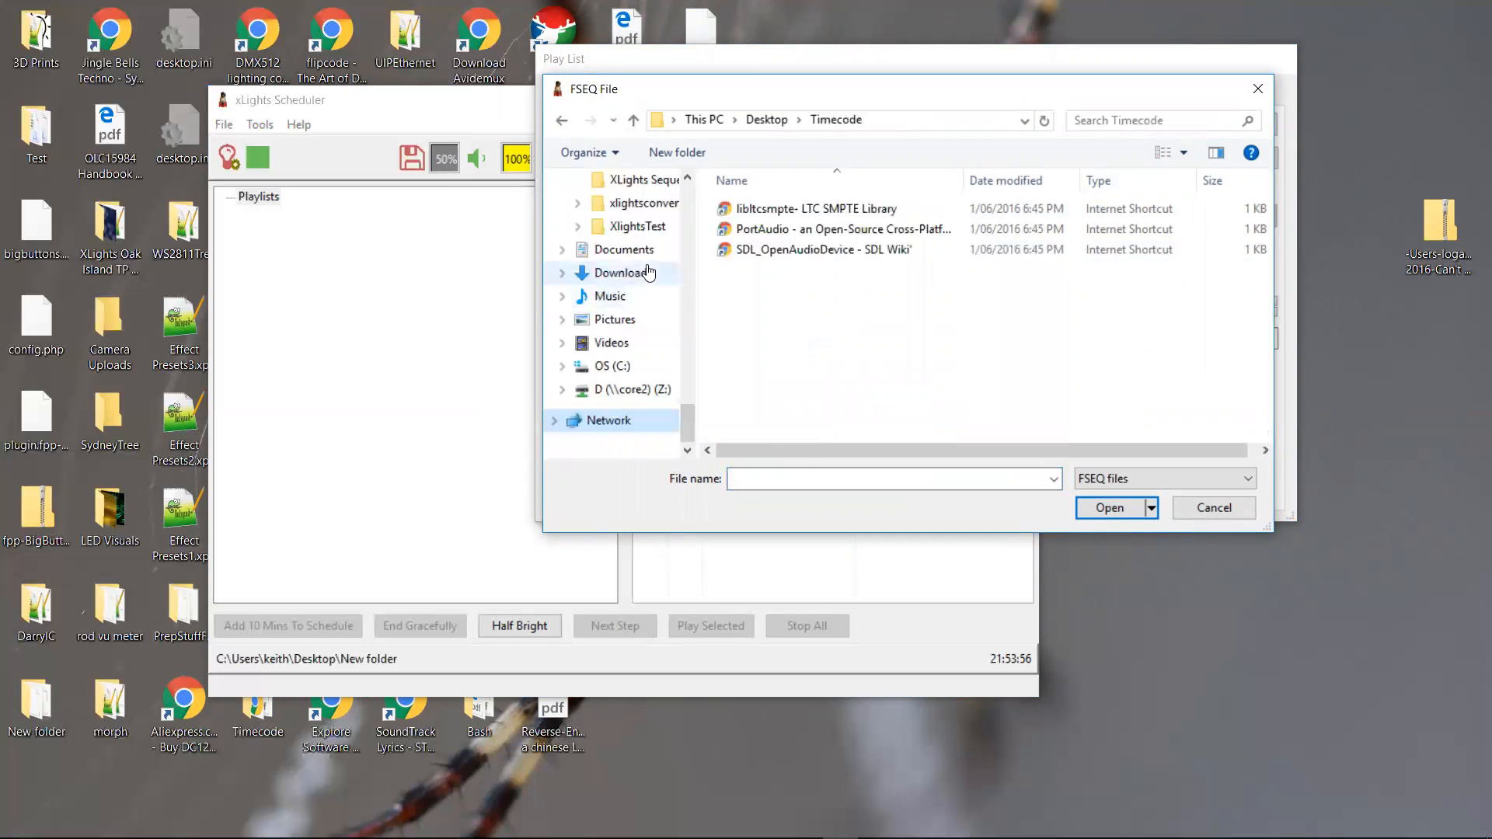
pyautogui.scroll(5, 645, 272)
pyautogui.click(636, 181)
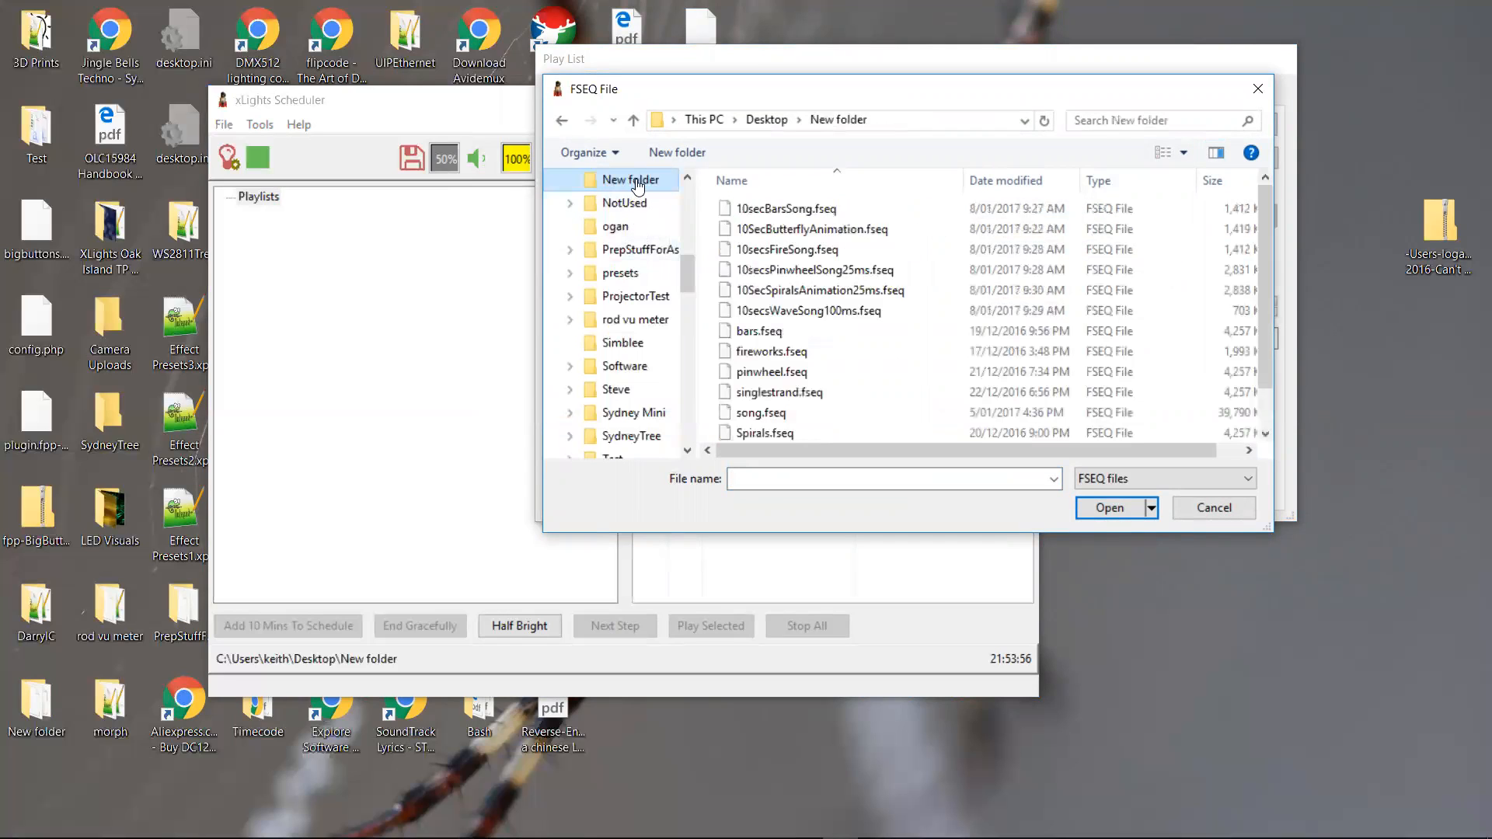
pyautogui.moveTo(1265, 305)
pyautogui.mouseDown()
pyautogui.moveTo(1268, 343)
pyautogui.moveTo(1268, 280)
pyautogui.moveTo(1266, 351)
pyautogui.moveTo(1265, 313)
pyautogui.mouseUp()
pyautogui.doubleClick(744, 210)
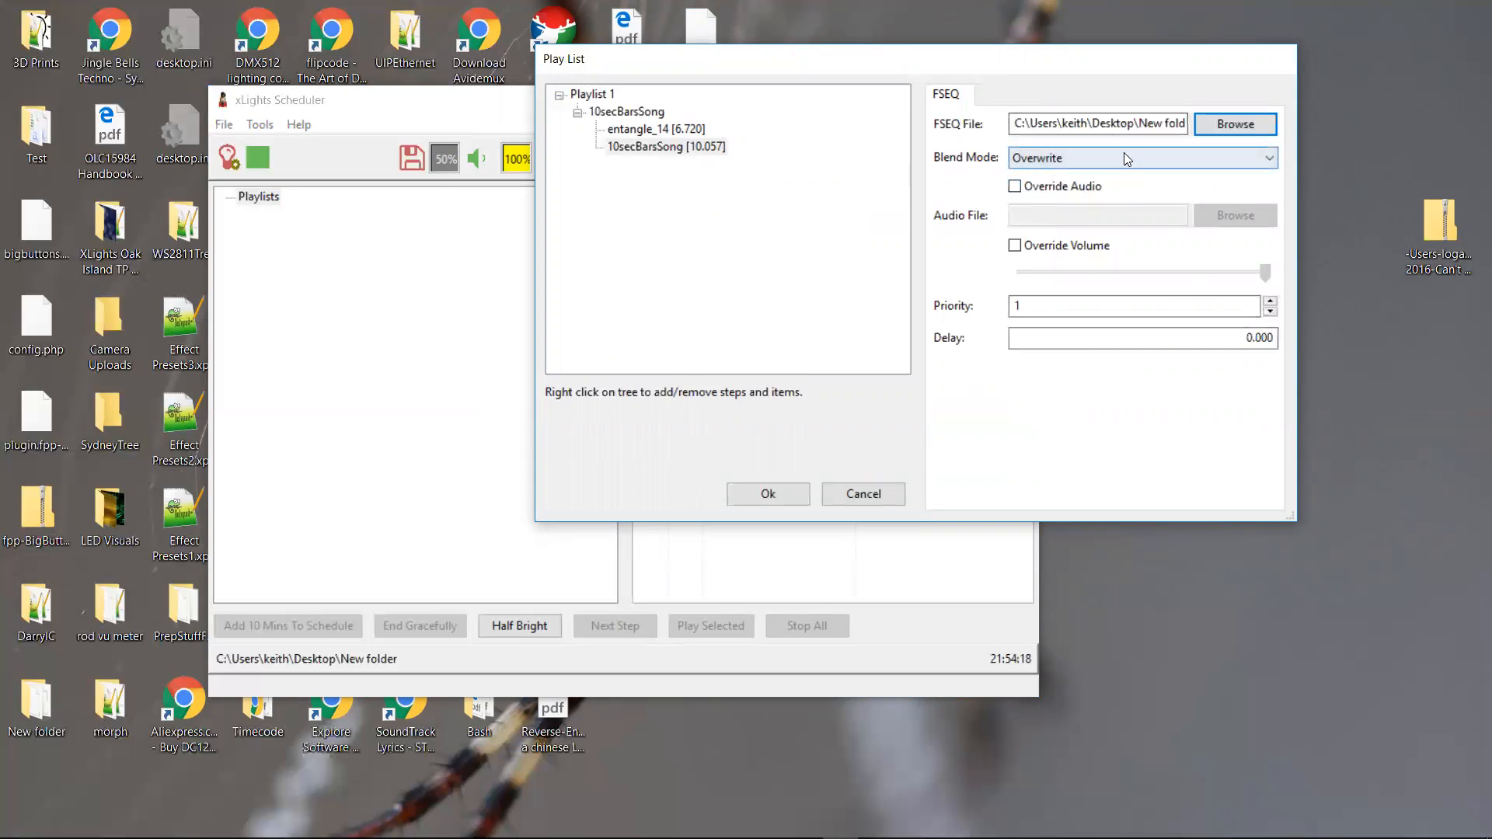
# Step: Examine the FSEQ item's available blend modes and its volume override option
pyautogui.click(1085, 160)
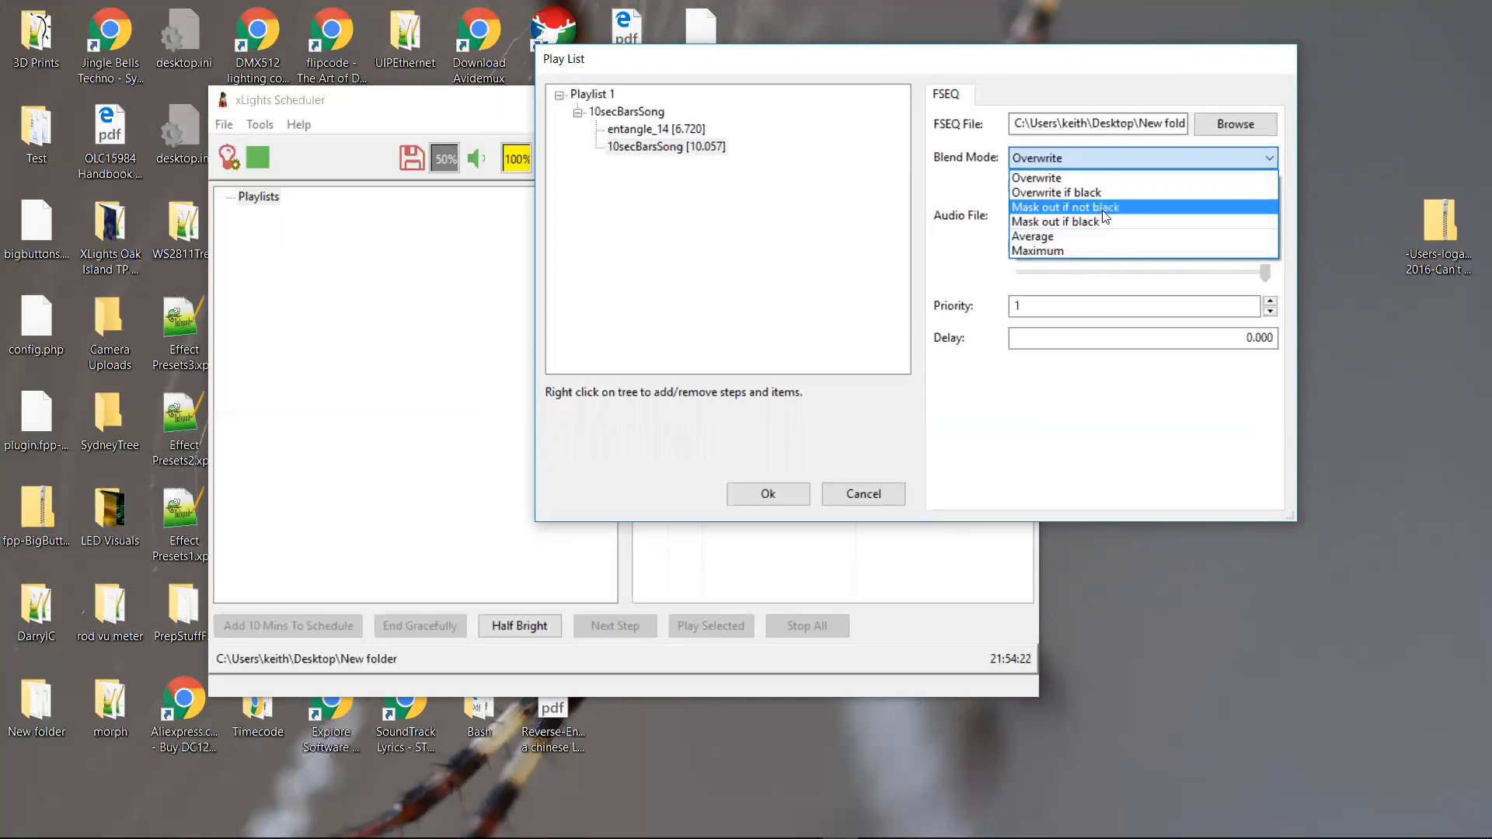
pyautogui.click(1015, 405)
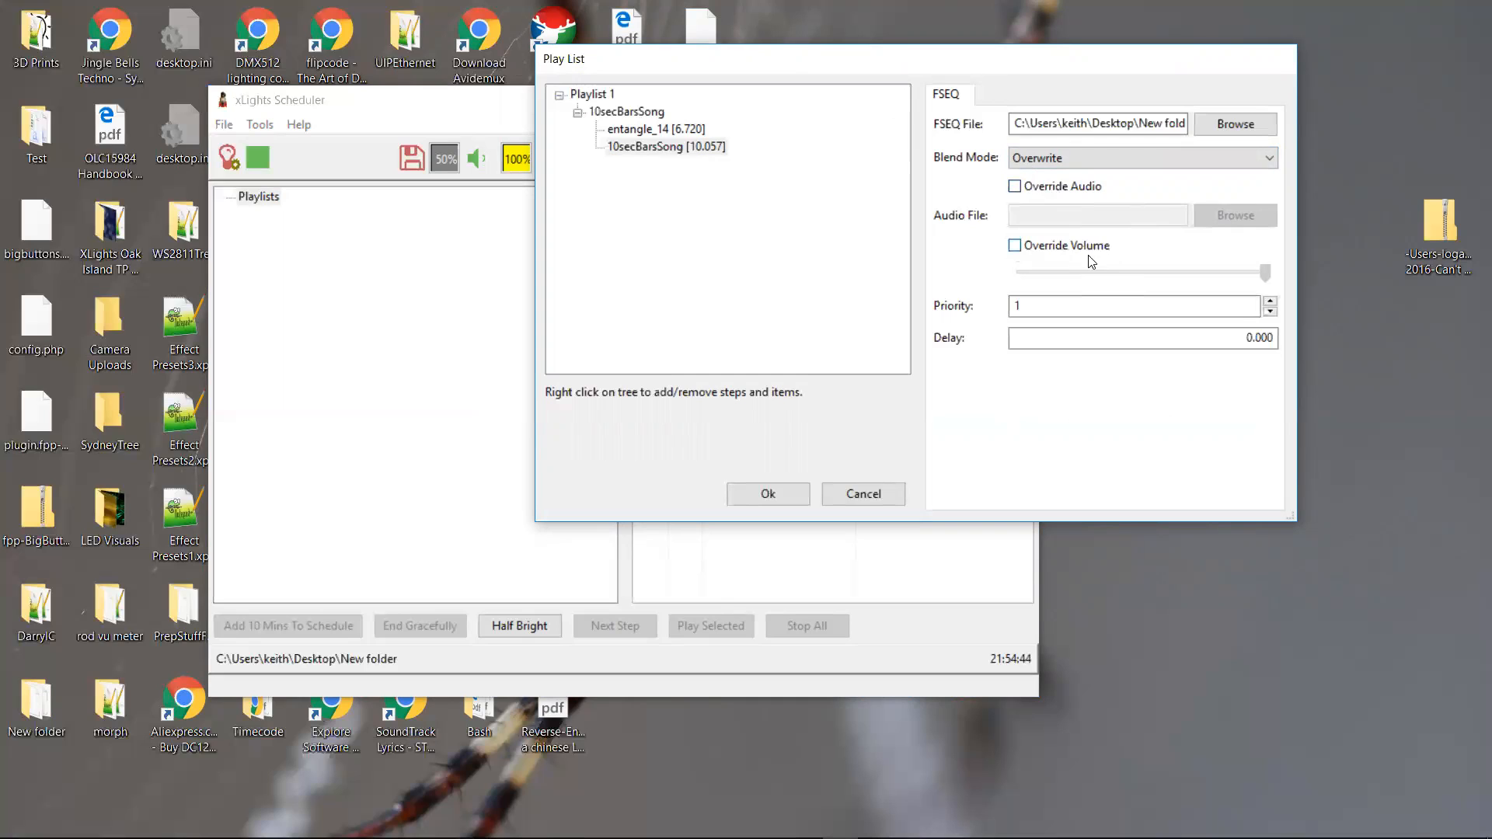
pyautogui.click(1028, 254)
pyautogui.click(1042, 248)
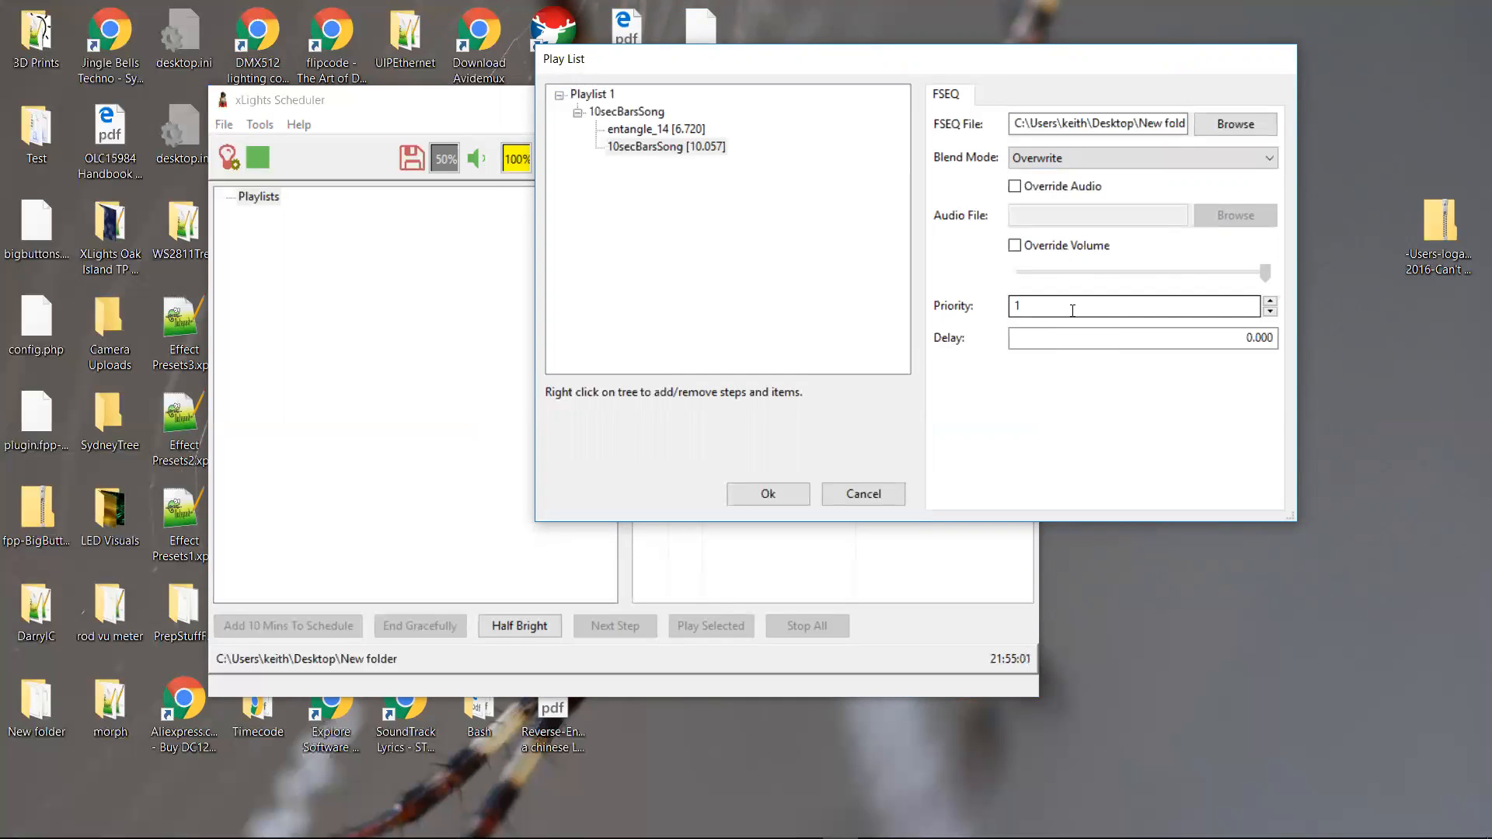
pyautogui.click(1076, 159)
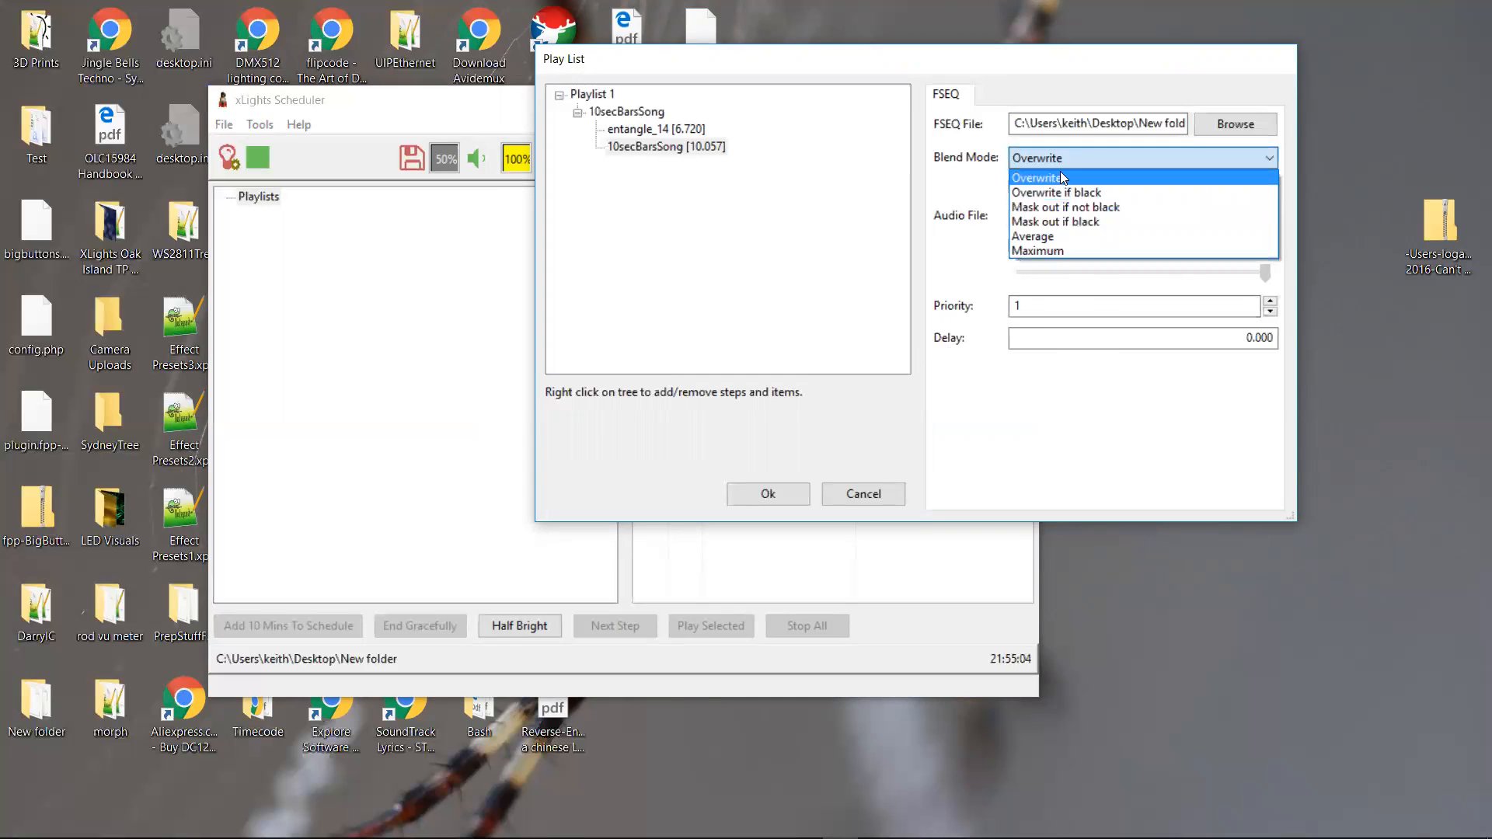
pyautogui.click(1015, 420)
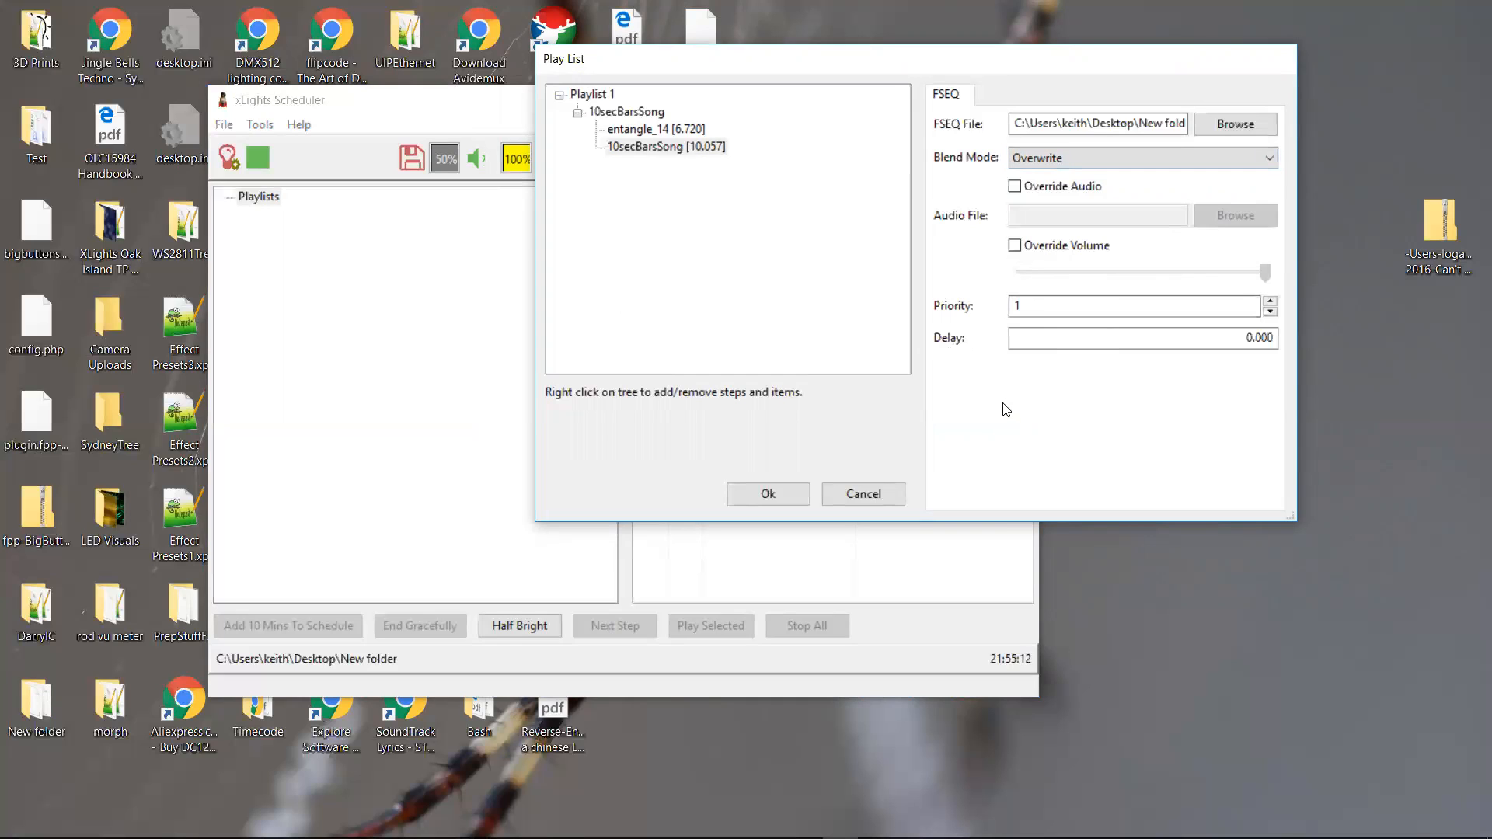
# Step: Add a command item in a new step of Playlist 1 and name it "notepad"
pyautogui.rightClick(591, 97)
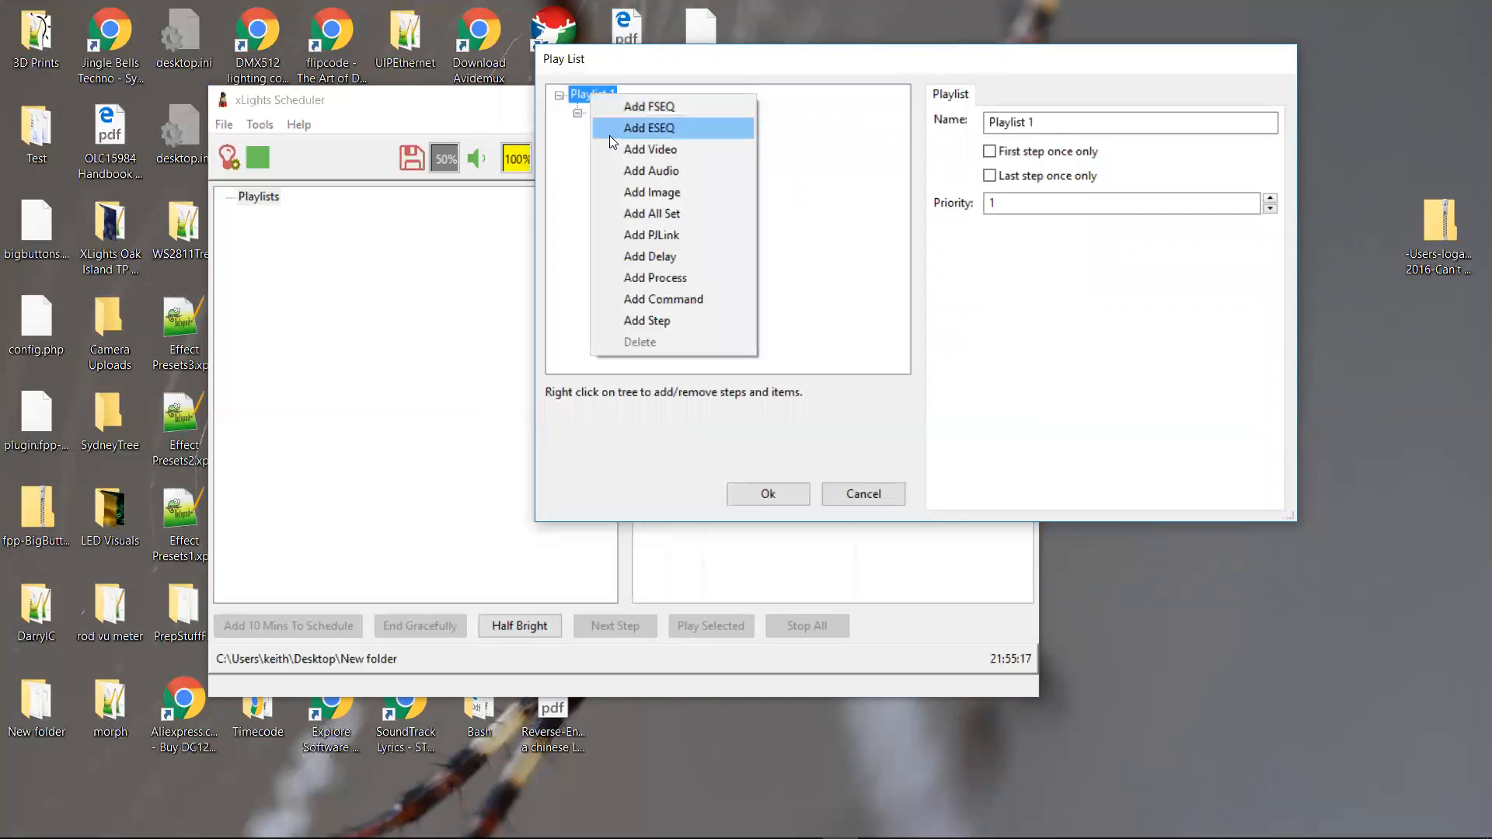
pyautogui.click(652, 300)
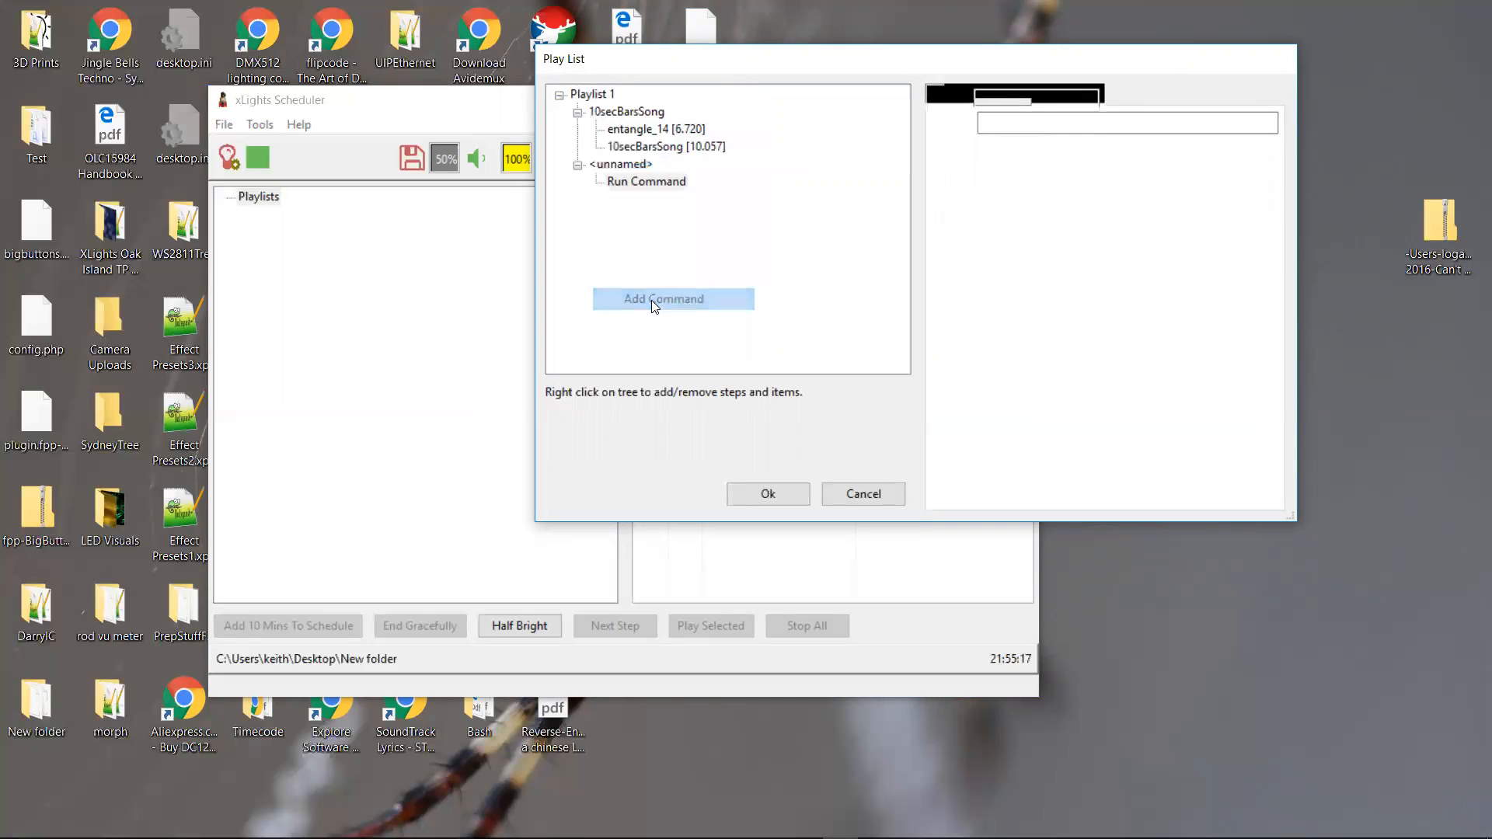
pyautogui.click(645, 182)
pyautogui.click(1042, 201)
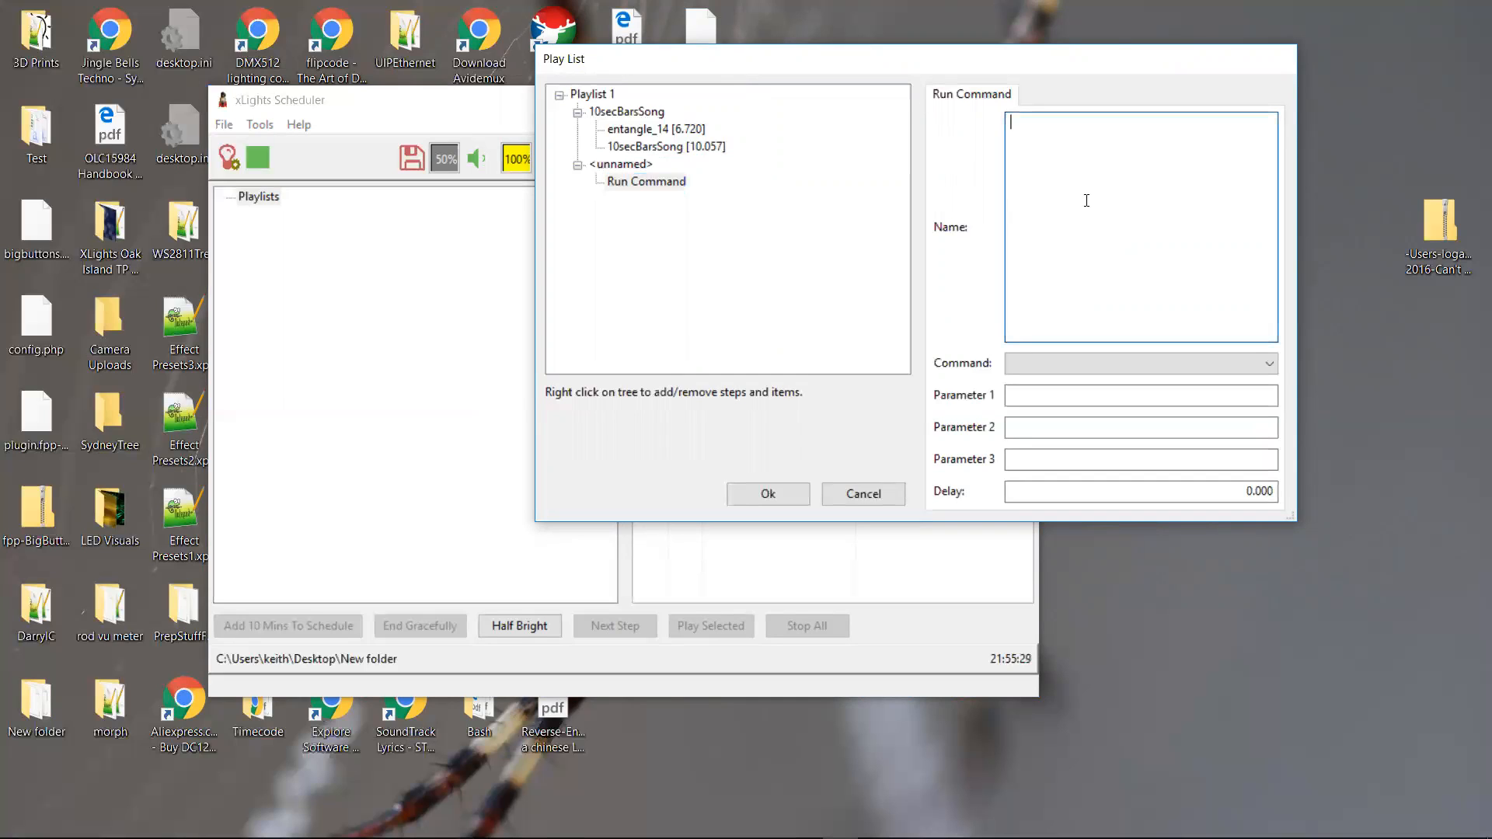
pyautogui.write('not')
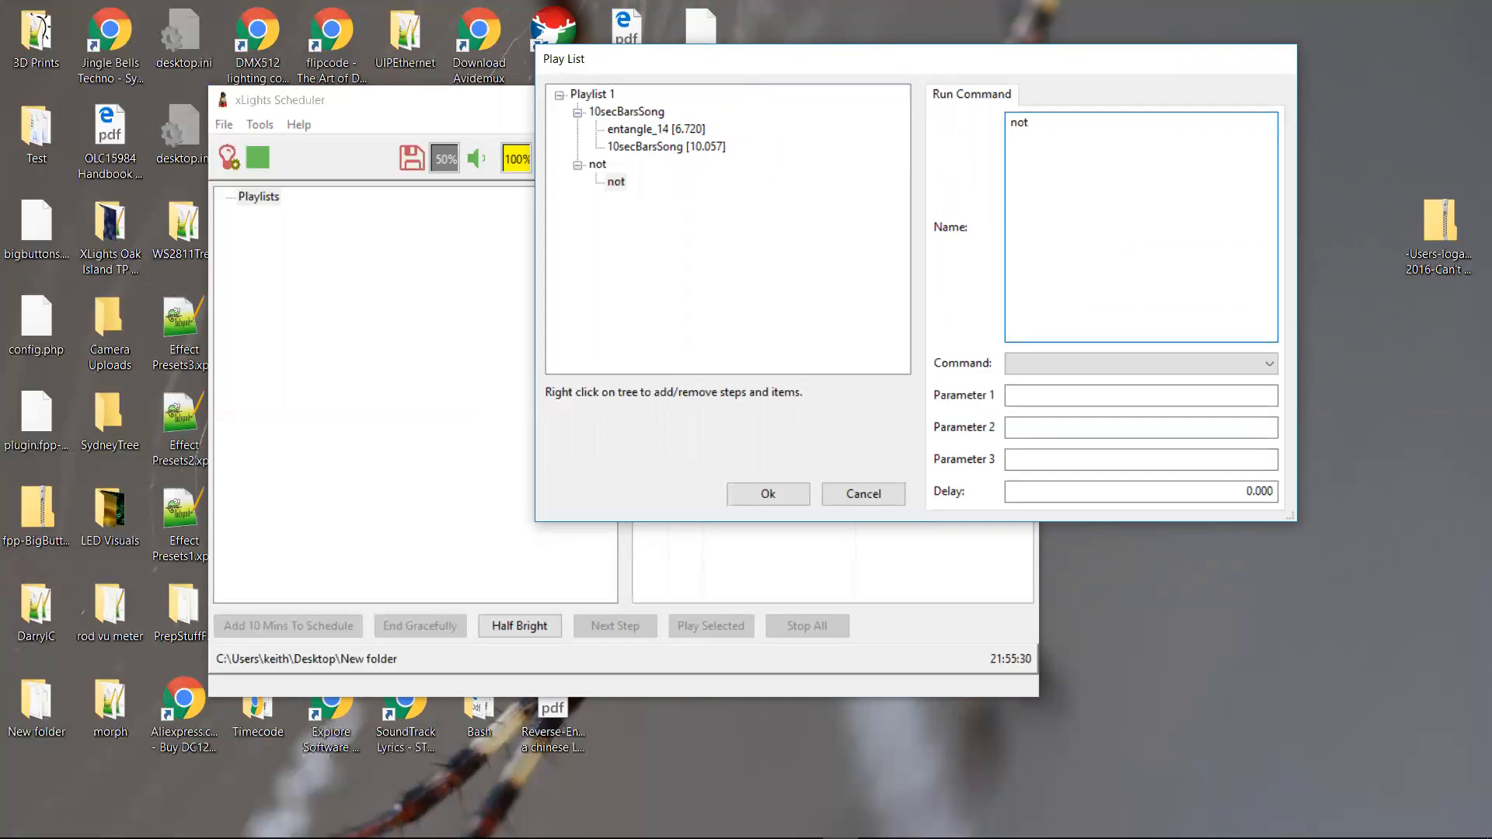
pyautogui.write('t')
pyautogui.press('BackSpace')
pyautogui.write('epad')
pyautogui.press('Tab')
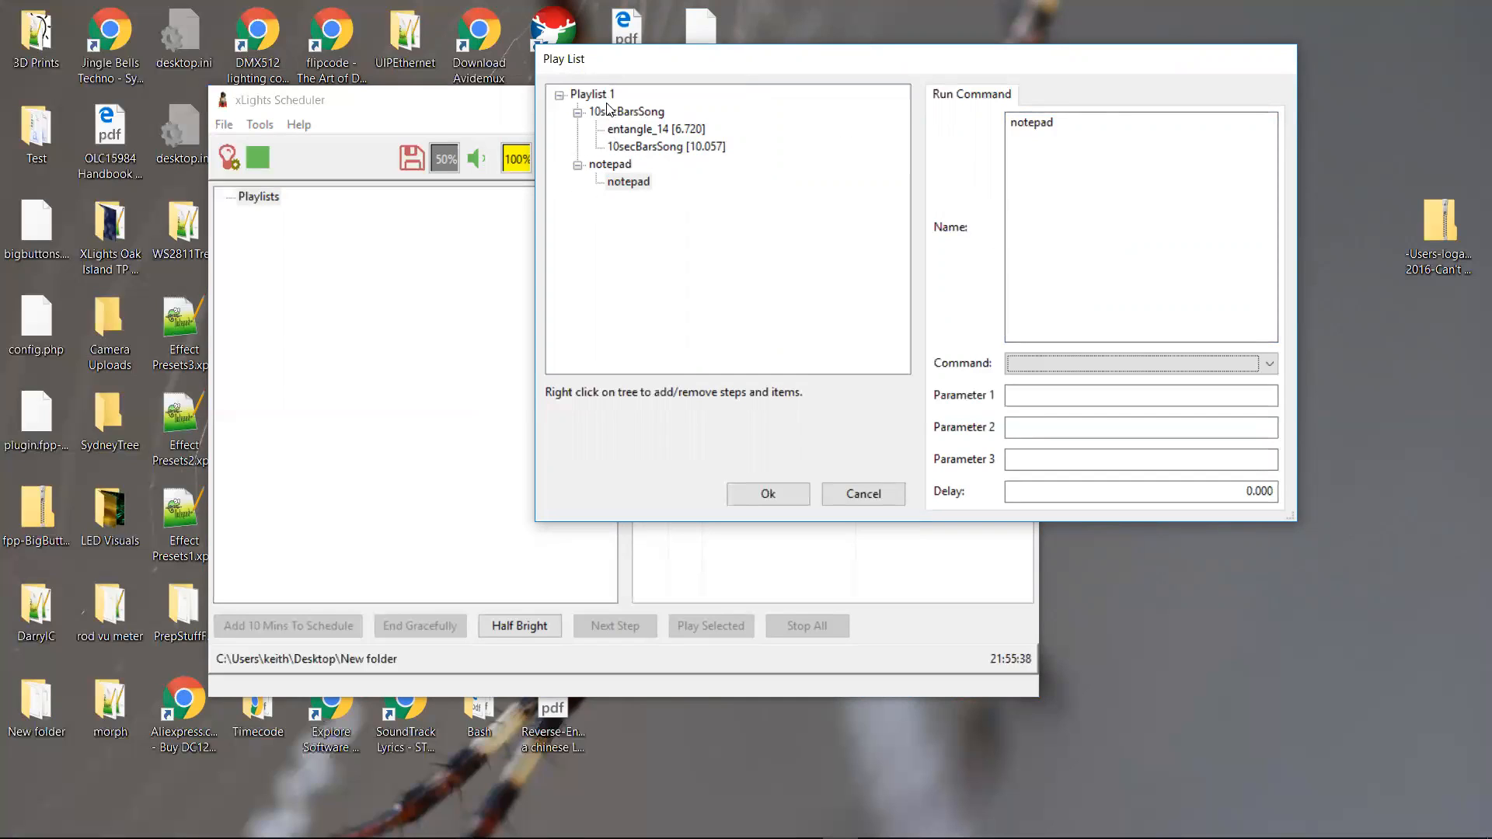
# Step: Add a process item to the 10secBarsSong step, beneath its video and FSEQ items
pyautogui.click(621, 148)
pyautogui.rightClick(620, 149)
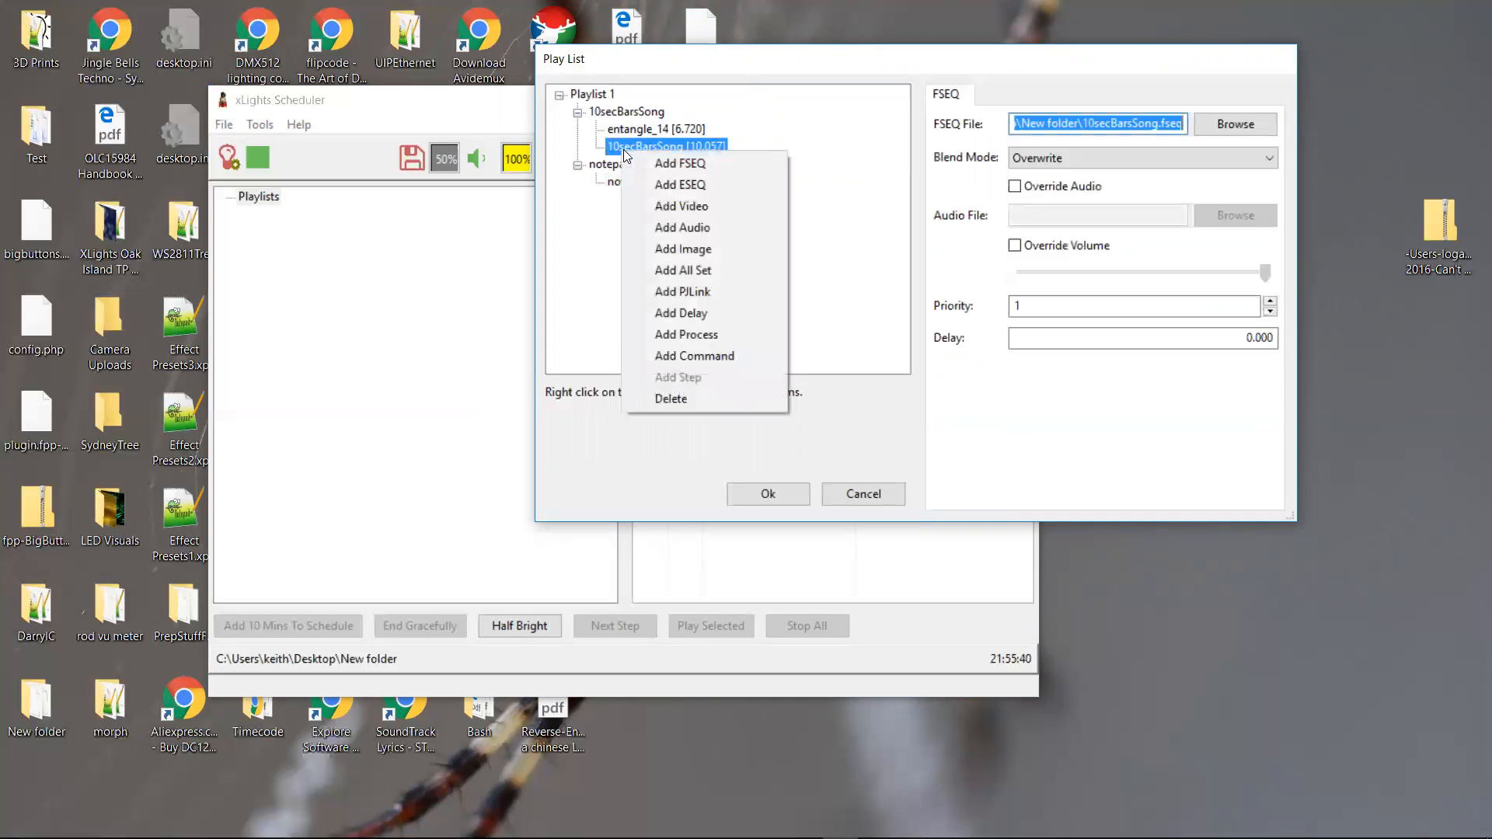
pyautogui.click(669, 335)
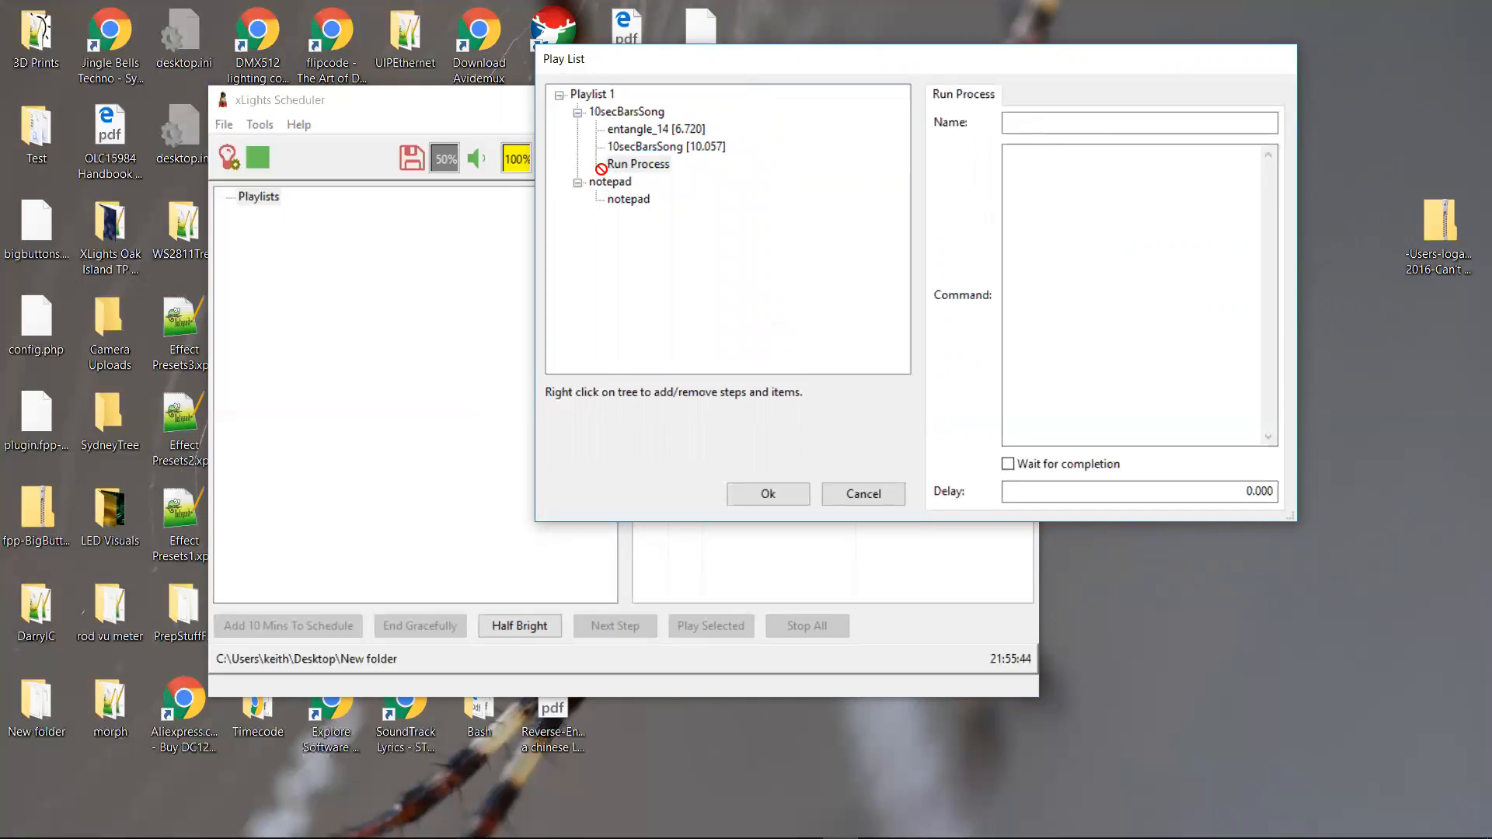
# Step: Add a new unnamed step at the start of Playlist 1 and move the Run Process item into it
pyautogui.click(610, 113)
pyautogui.rightClick(610, 113)
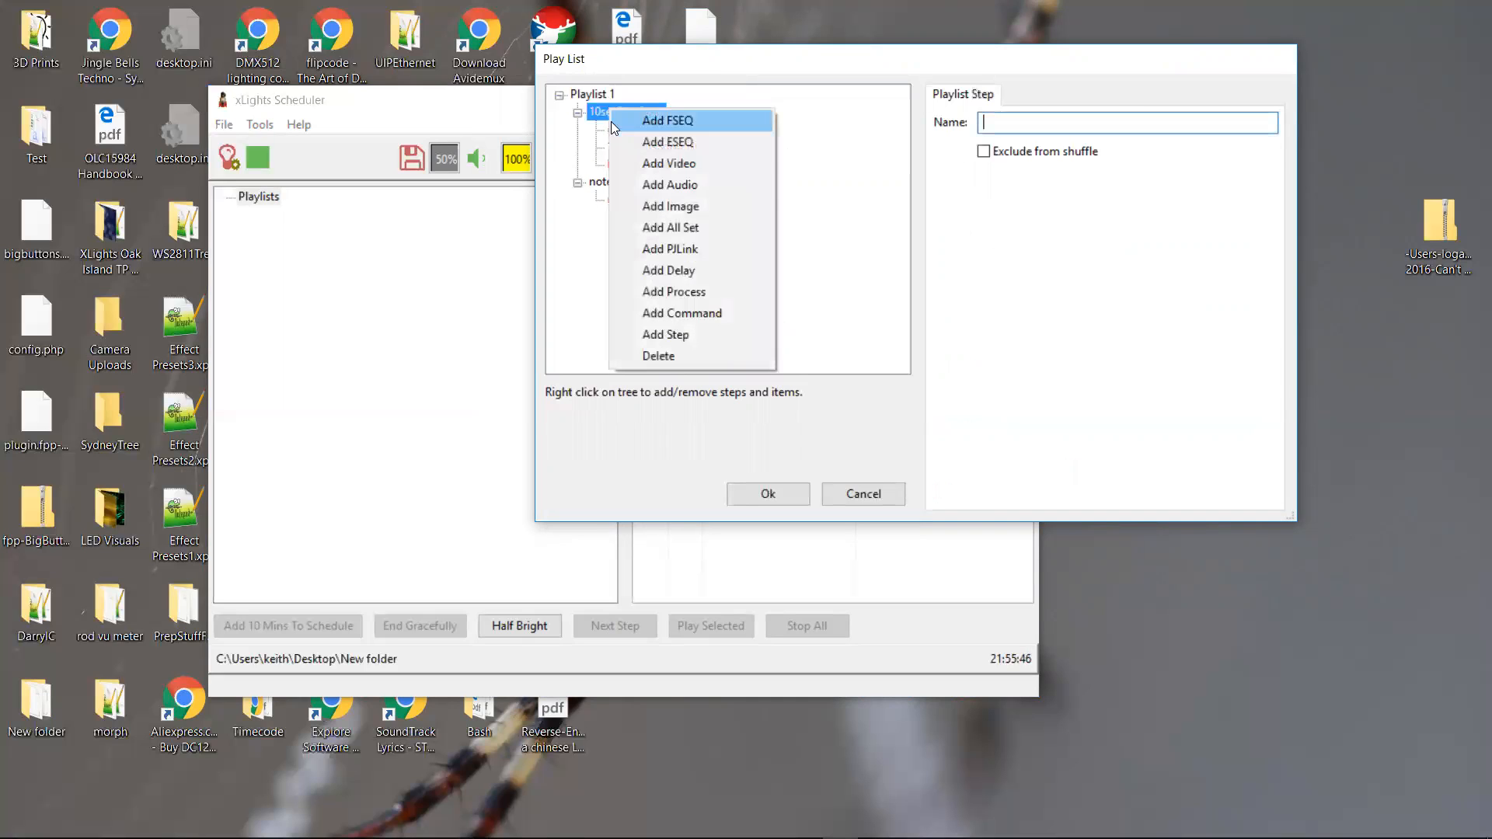
pyautogui.click(648, 339)
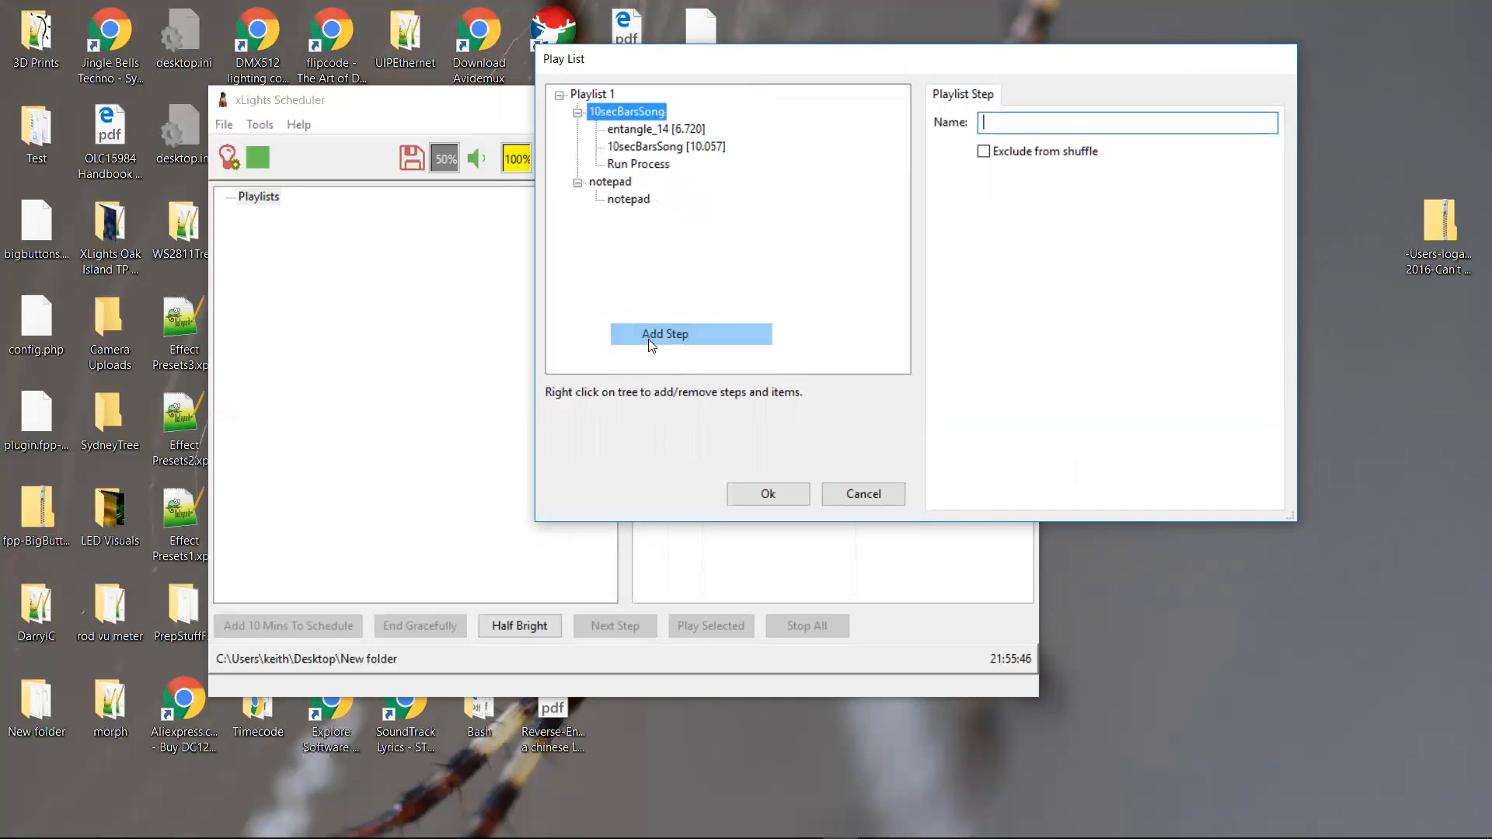
pyautogui.click(639, 185)
pyautogui.click(628, 114)
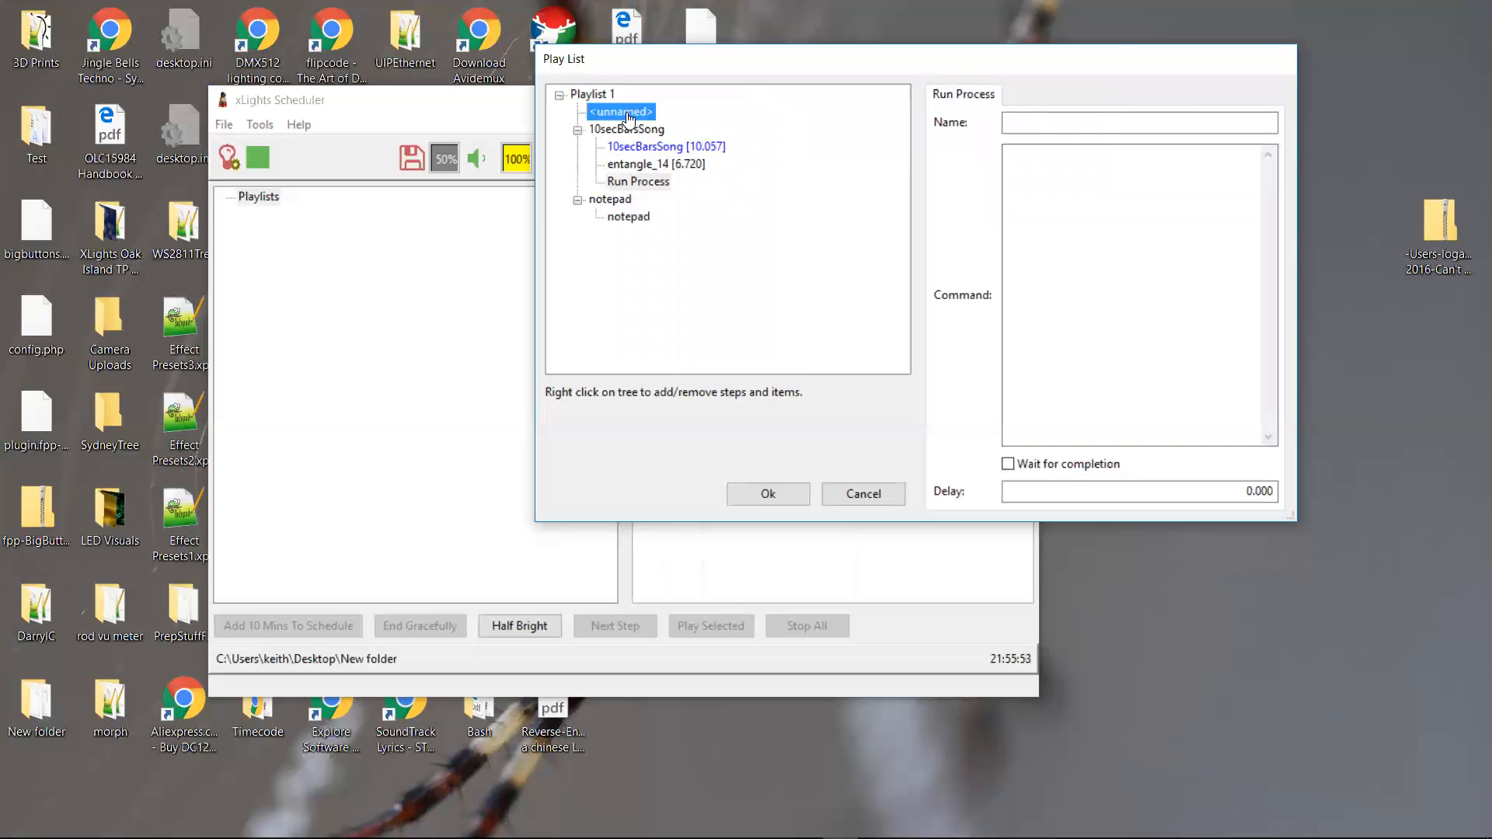
pyautogui.click(636, 130)
# Step: Name the process item "notepad", set its command to notepad.exe and make it wait for completion
pyautogui.click(1037, 129)
pyautogui.write('notepad')
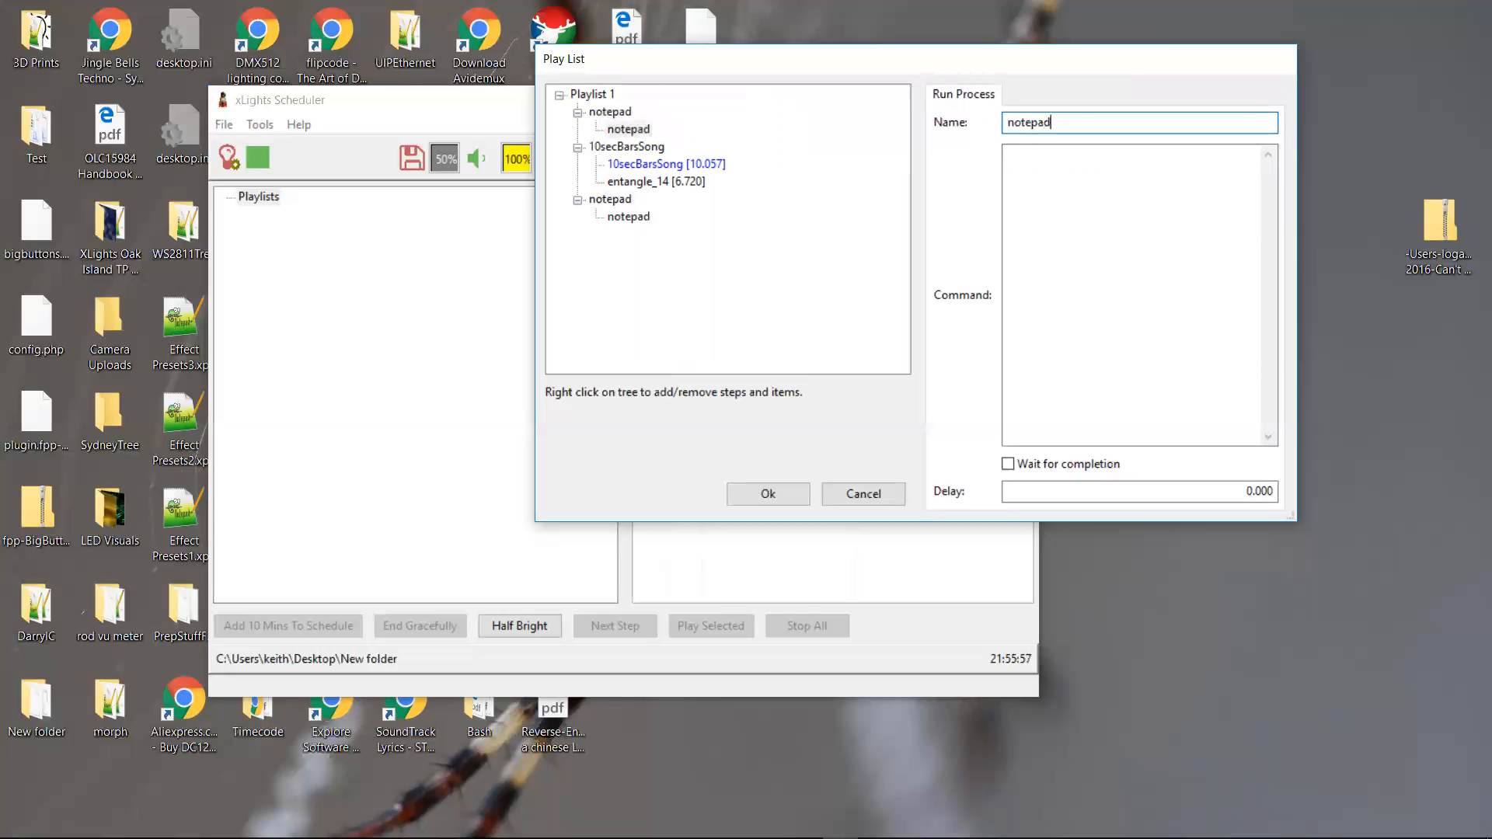
pyautogui.press('Tab')
pyautogui.write('notepade.exe')
pyautogui.press('Tab')
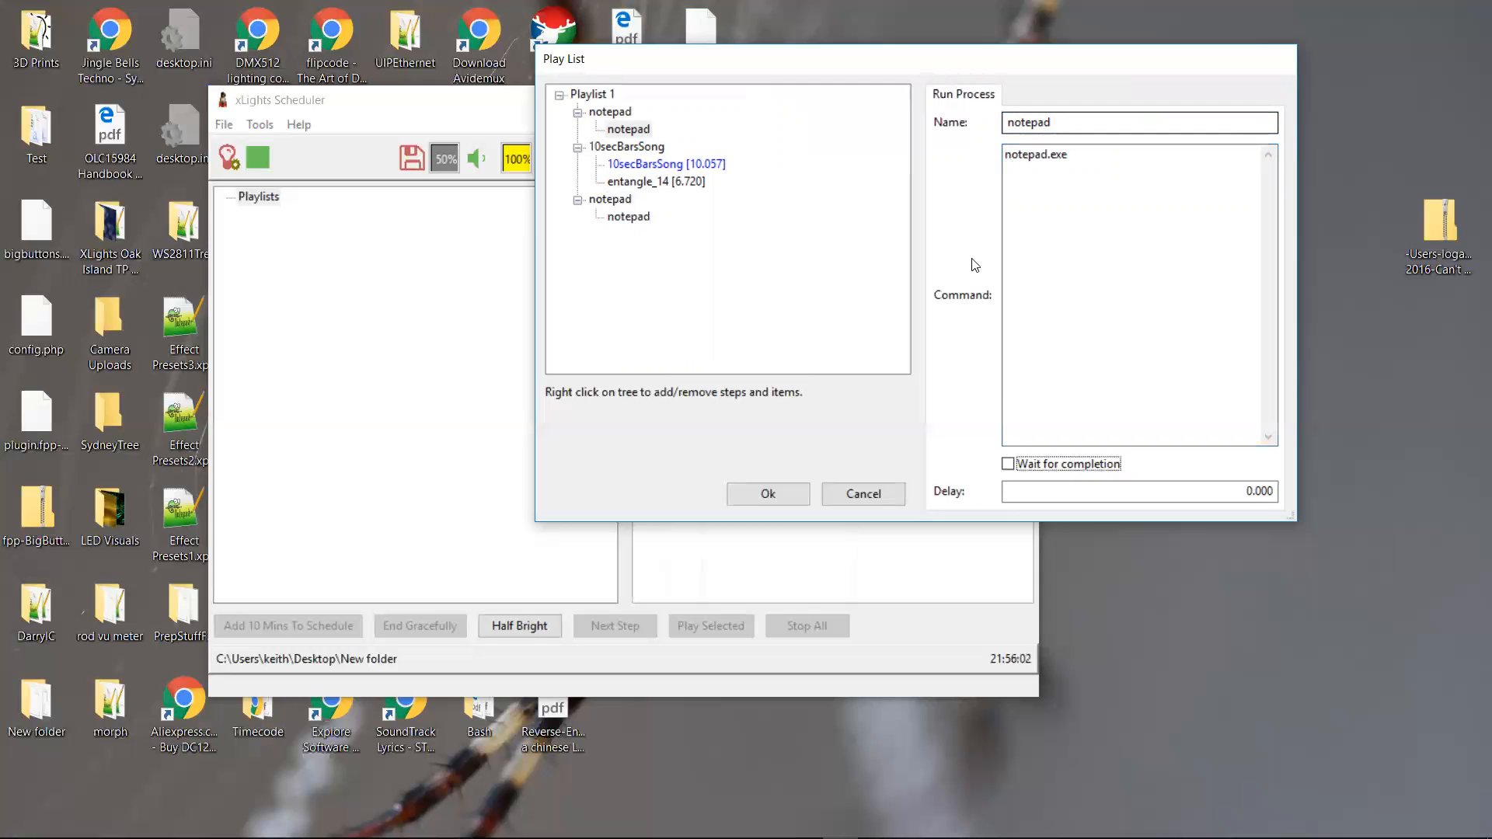
pyautogui.click(1015, 466)
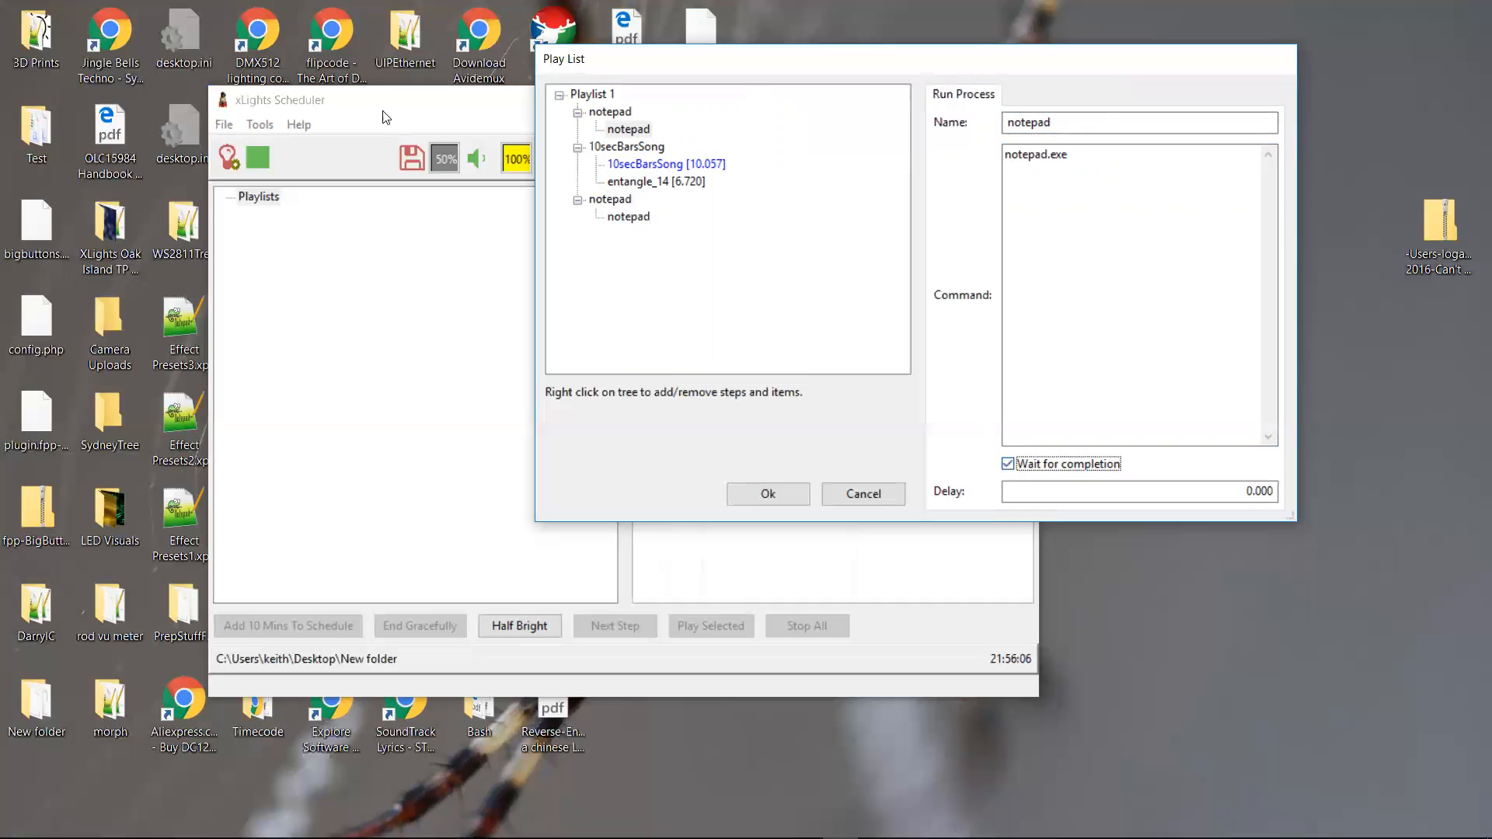
# Step: Clear the name of the command item in the last step of Playlist 1
pyautogui.click(621, 205)
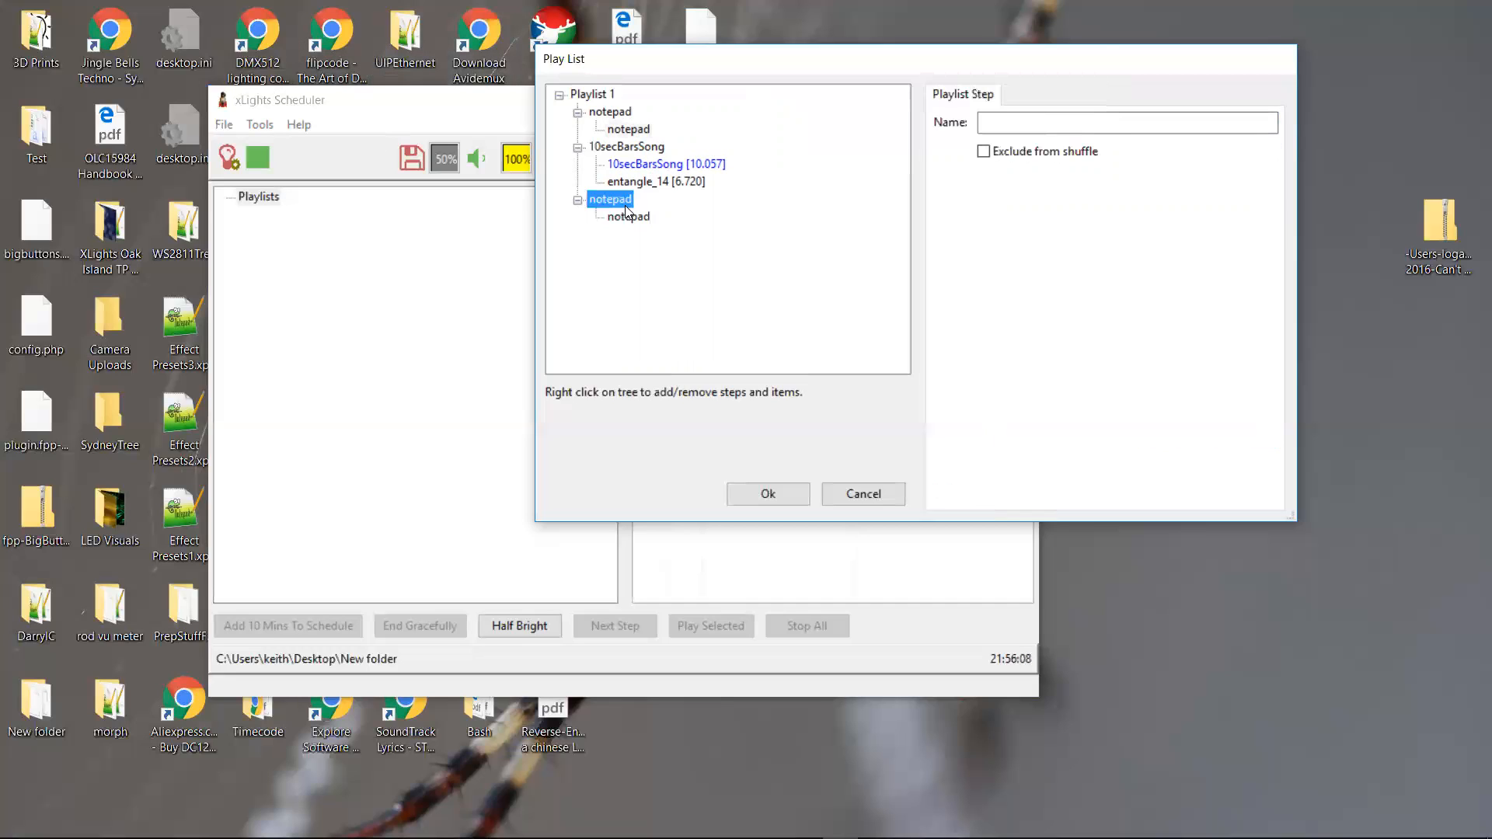
pyautogui.click(631, 218)
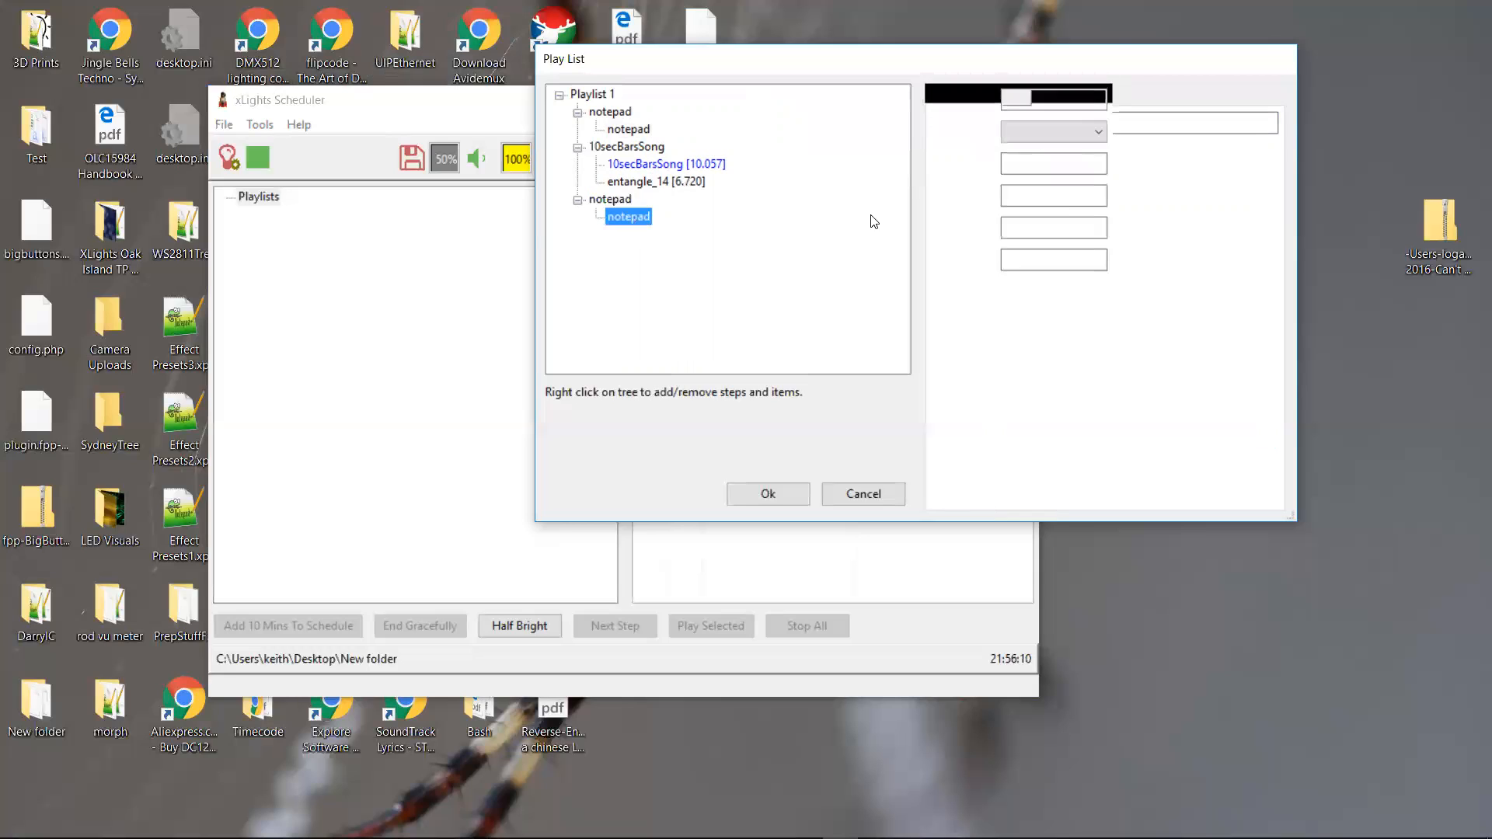
pyautogui.click(1104, 137)
pyautogui.press('BackSpace')
pyautogui.press('BackSpace')
pyautogui.press('BackSpace')
pyautogui.press('BackSpace')
pyautogui.press('BackSpace')
pyautogui.press('BackSpace')
pyautogui.press('BackSpace')
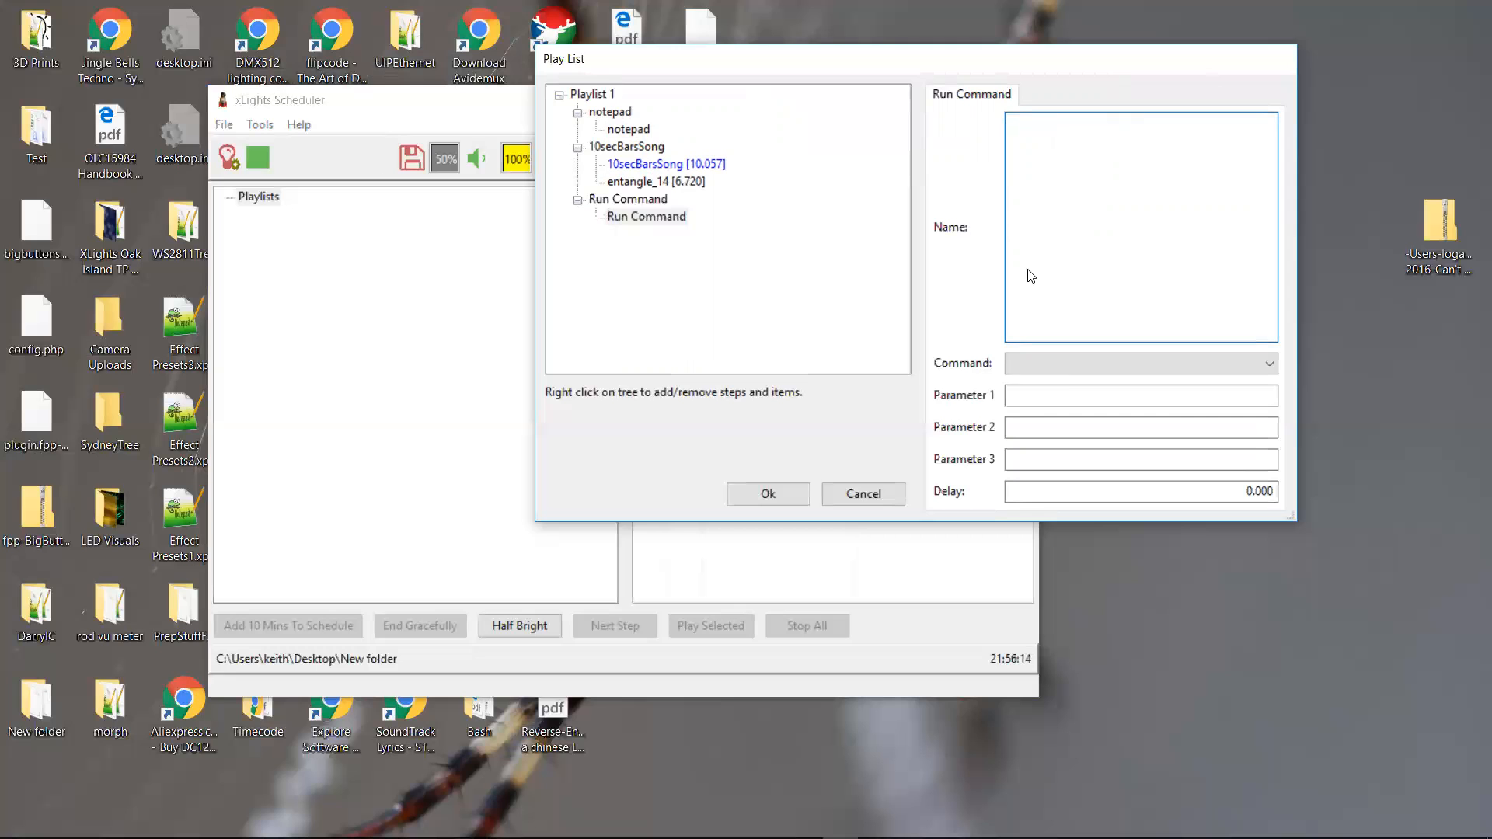
# Step: Set the command item to "Adjust volume by" with Parameter 1 set to -10
pyautogui.click(1073, 362)
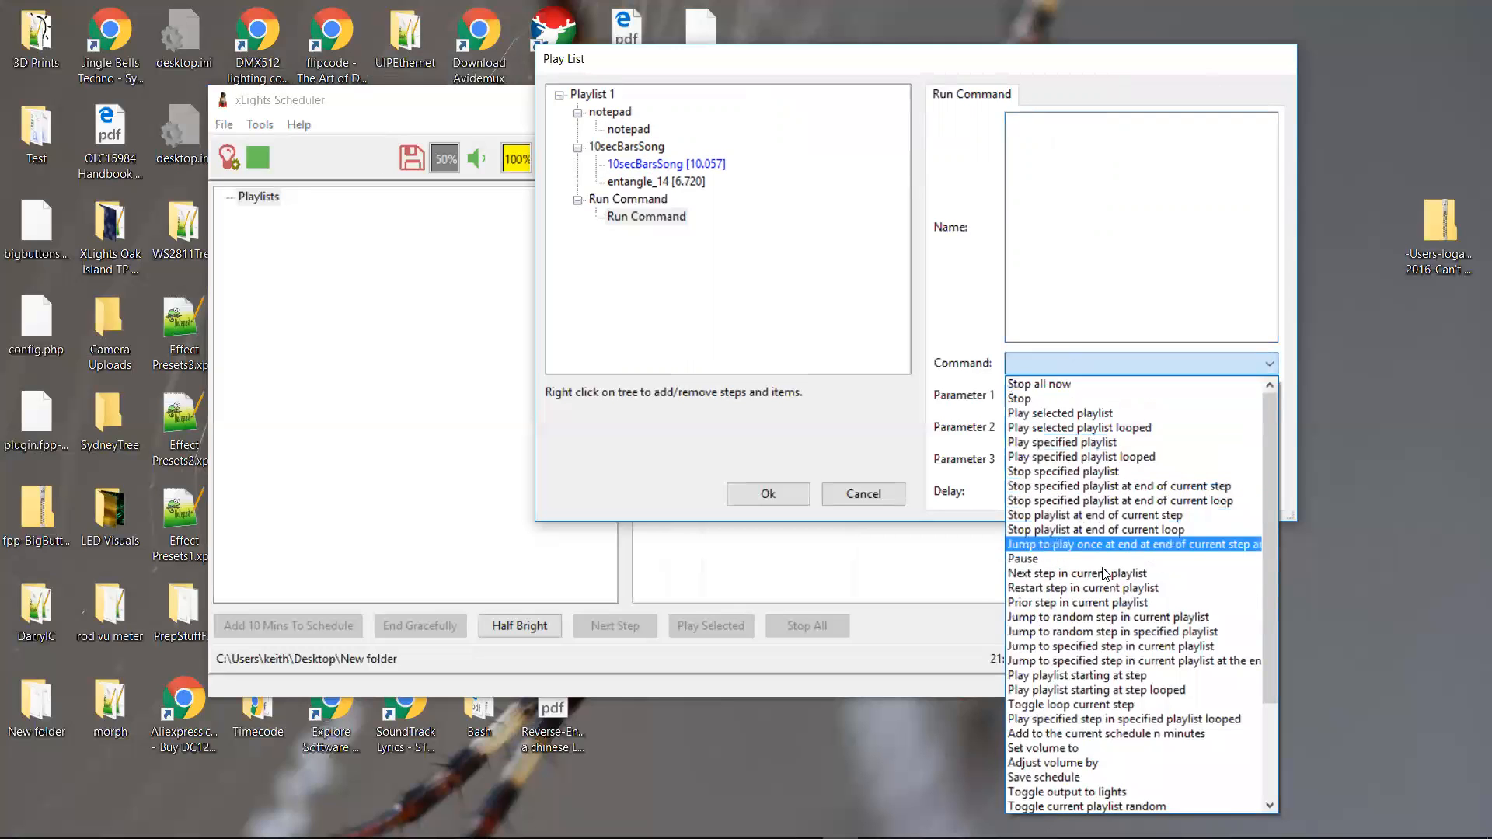
pyautogui.scroll(-3, 1080, 598)
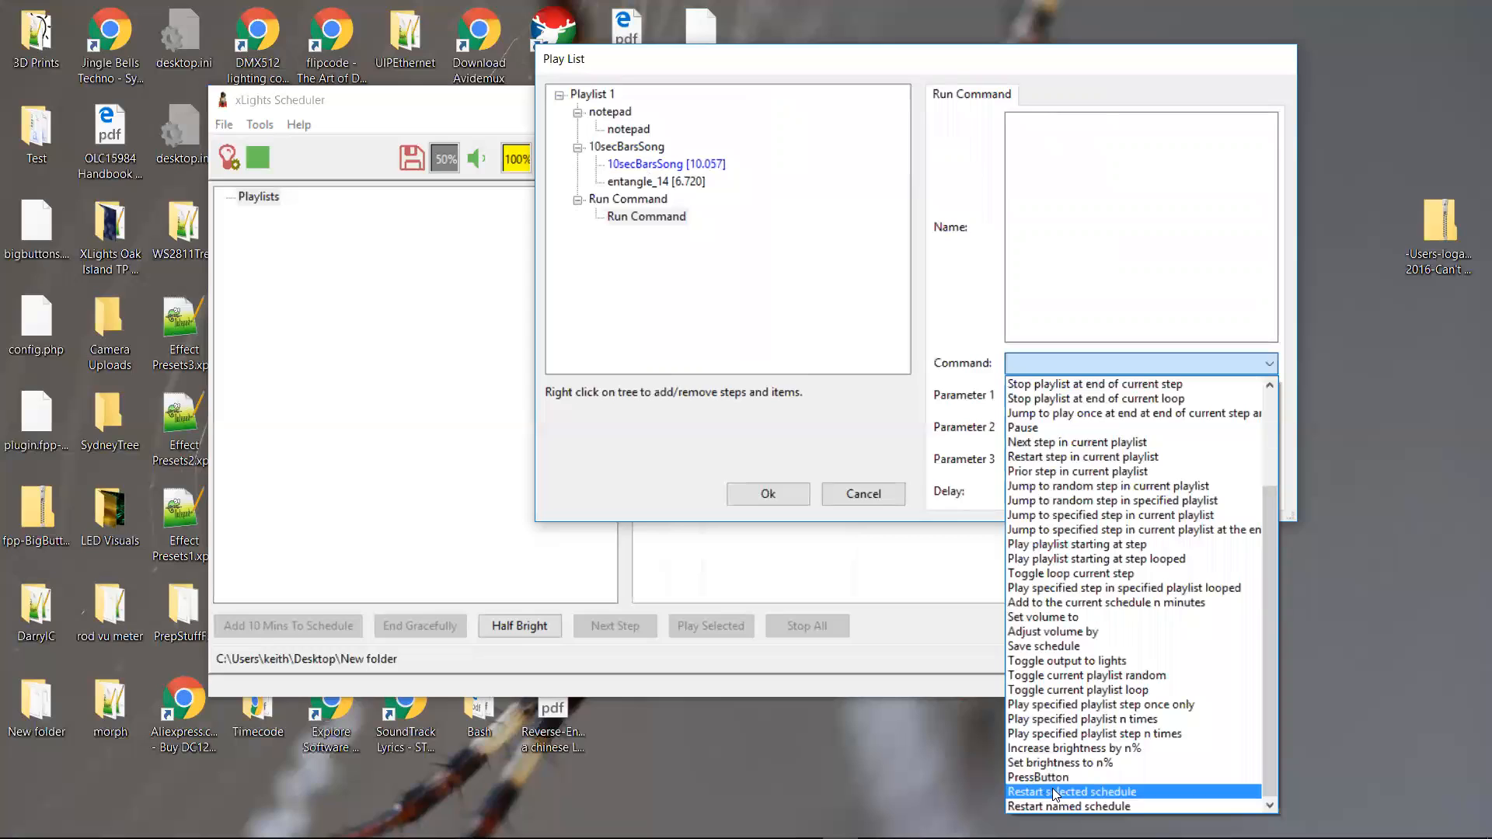
pyautogui.click(1046, 630)
pyautogui.click(1064, 394)
pyautogui.write('-10')
pyautogui.press('Tab')
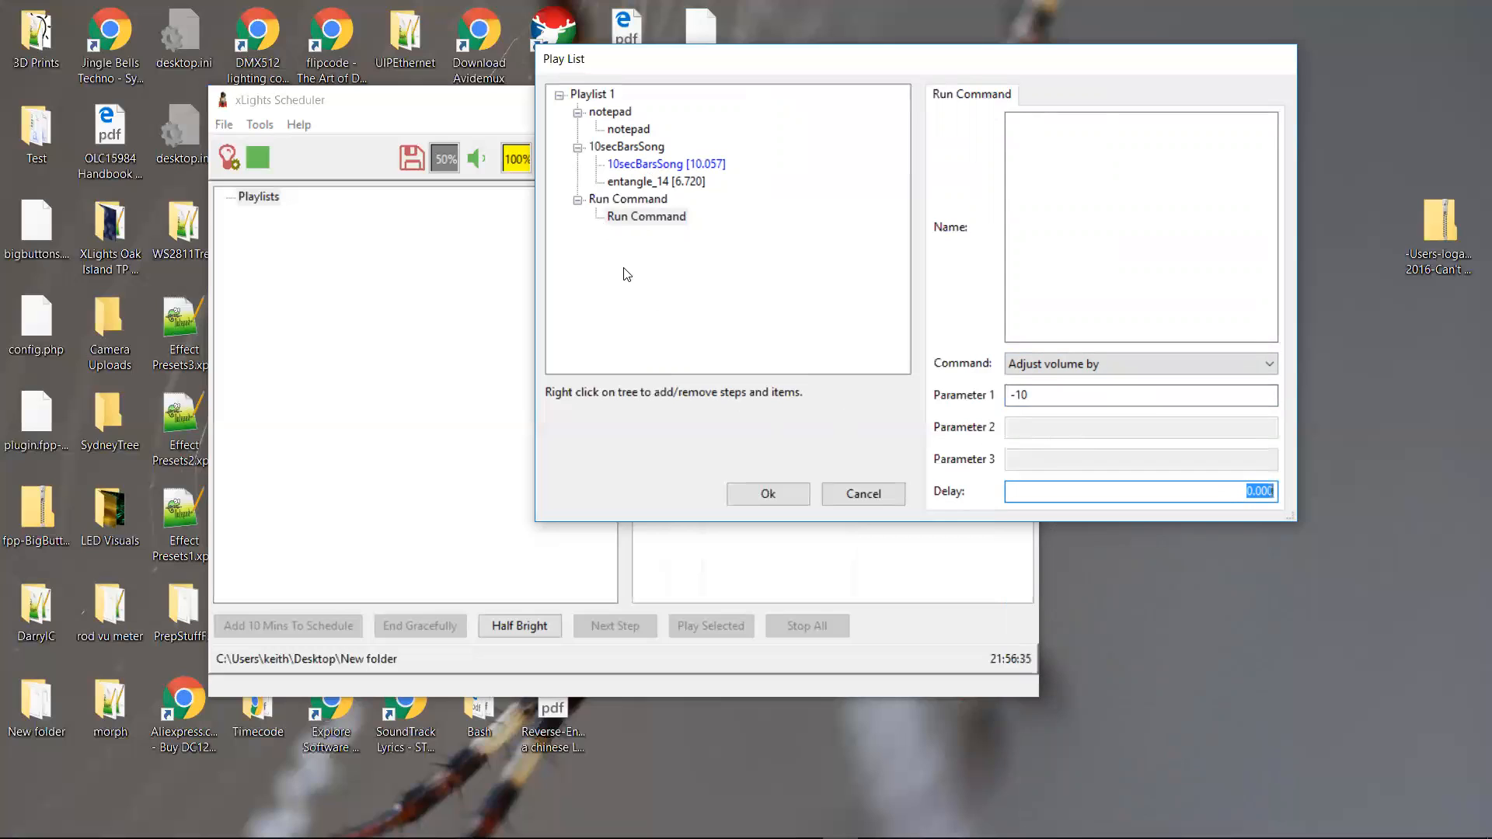
# Step: Accept the Playlist 1 edits and save the schedule
pyautogui.click(767, 495)
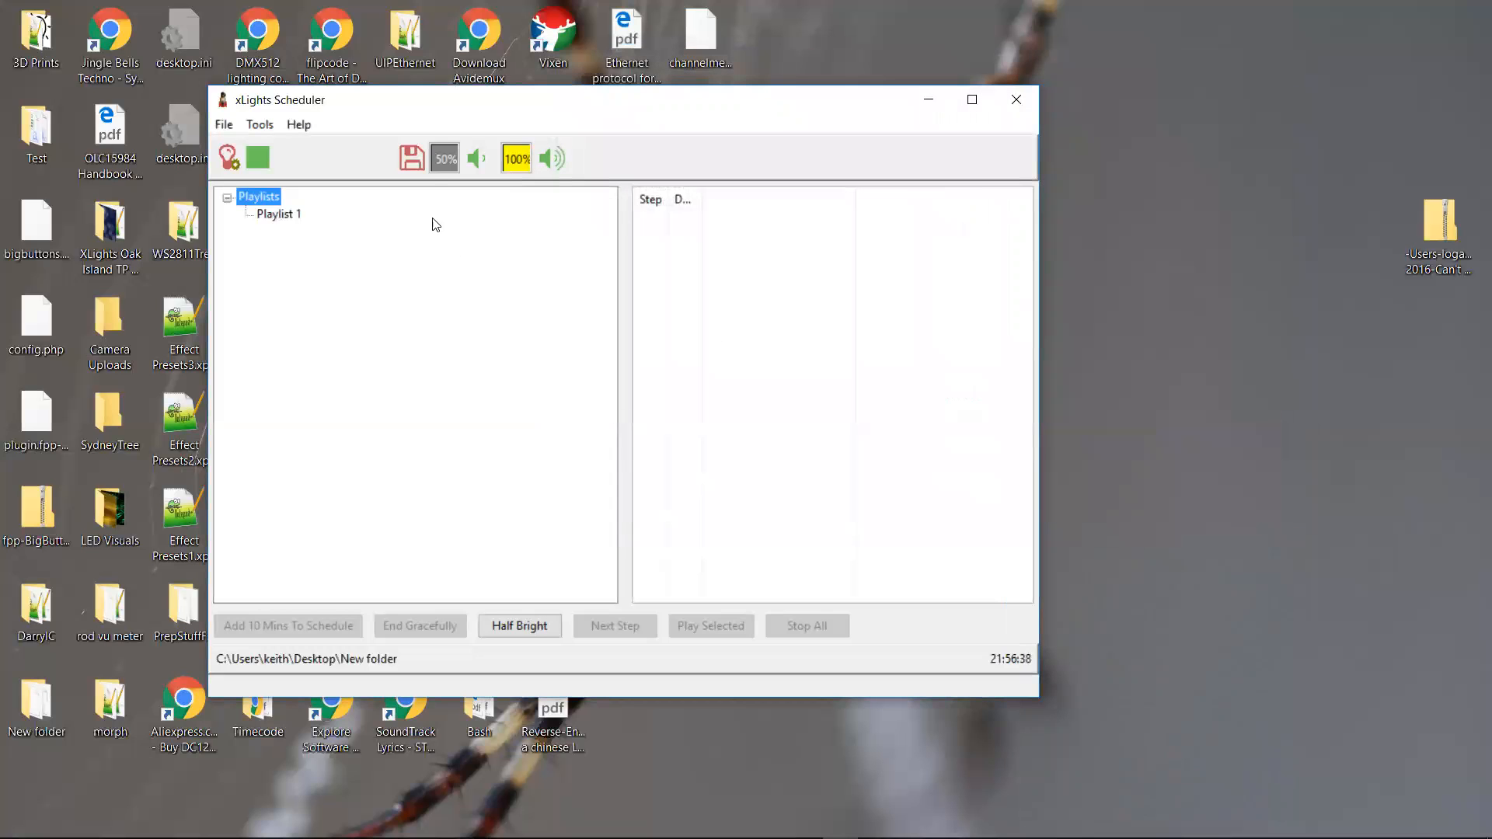
pyautogui.click(412, 160)
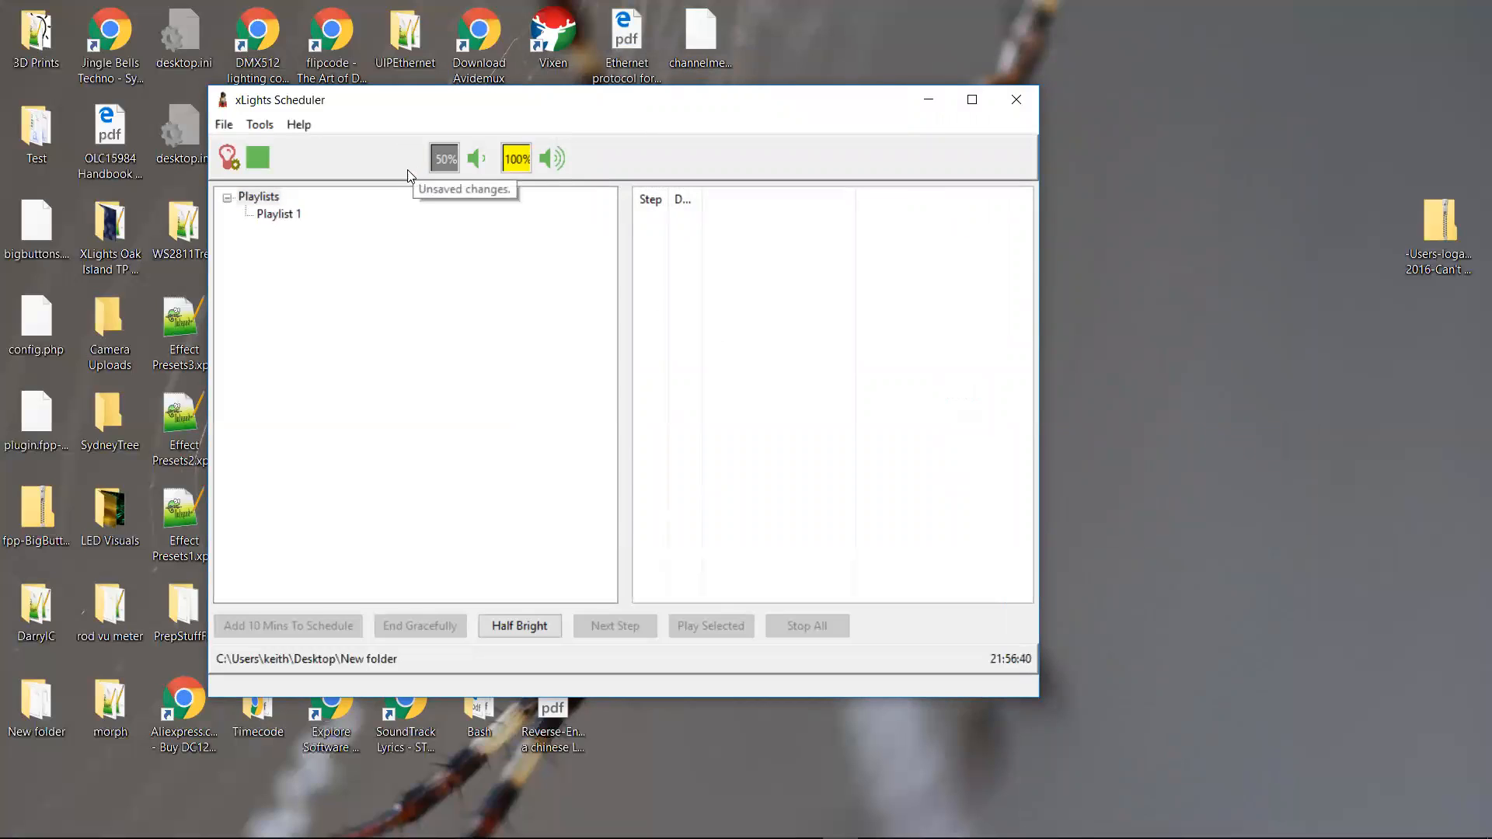
# Step: Play Playlist 1 and move the launched Notepad window slightly upward
pyautogui.click(267, 215)
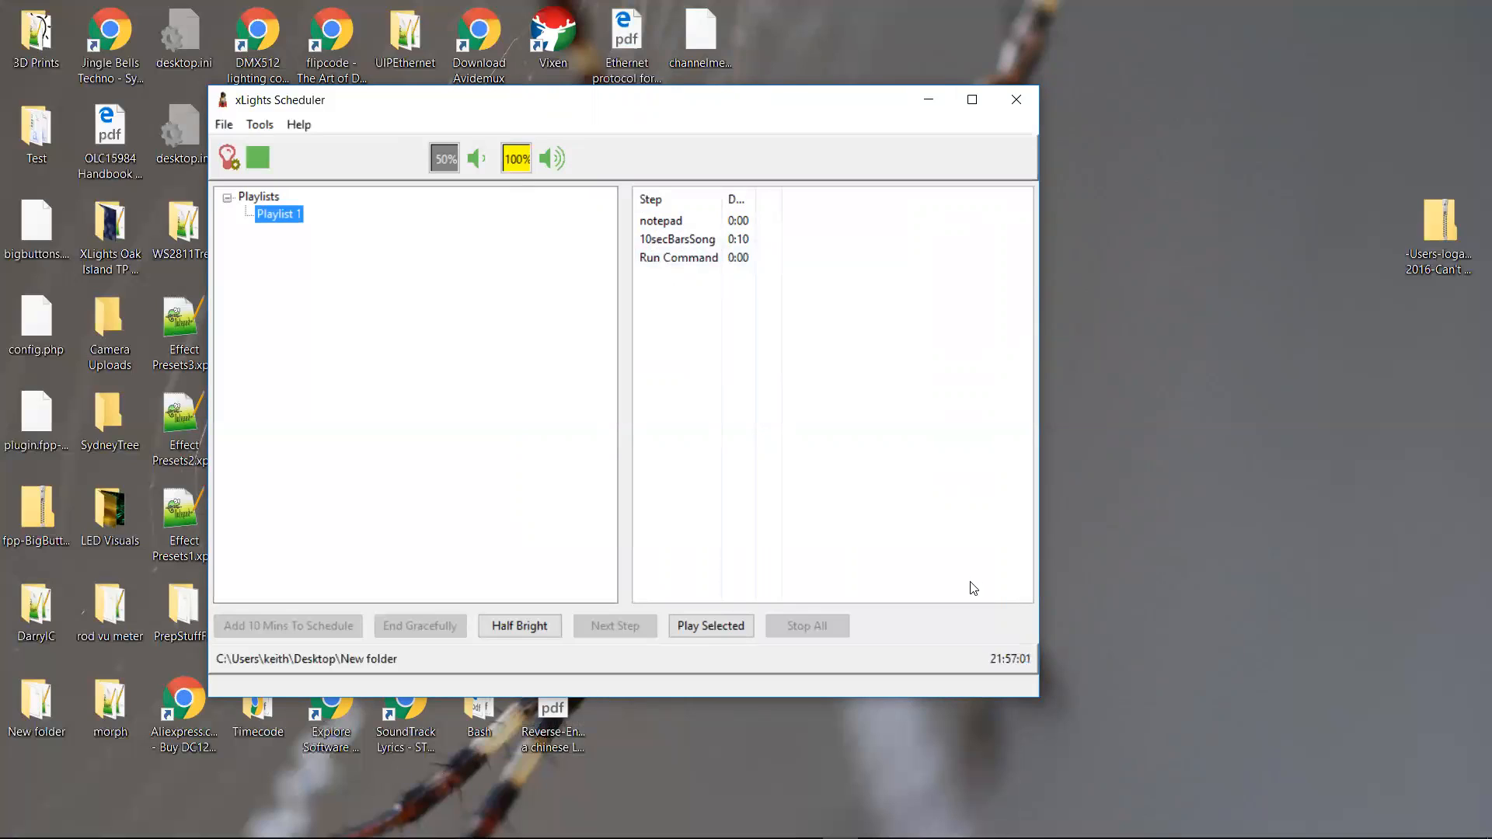
pyautogui.click(707, 623)
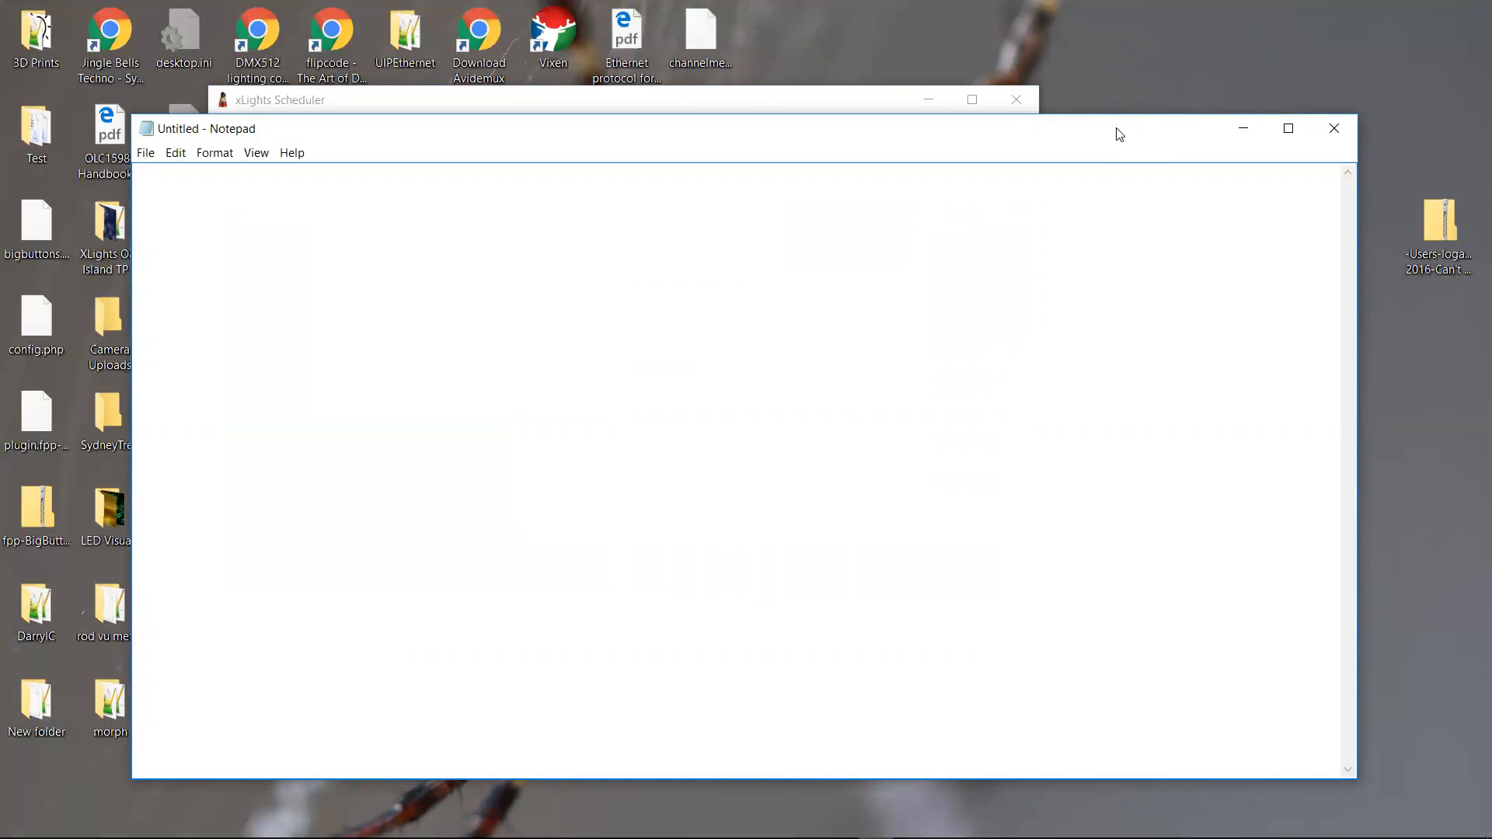
pyautogui.moveTo(1120, 134); pyautogui.dragTo(1117, 107)
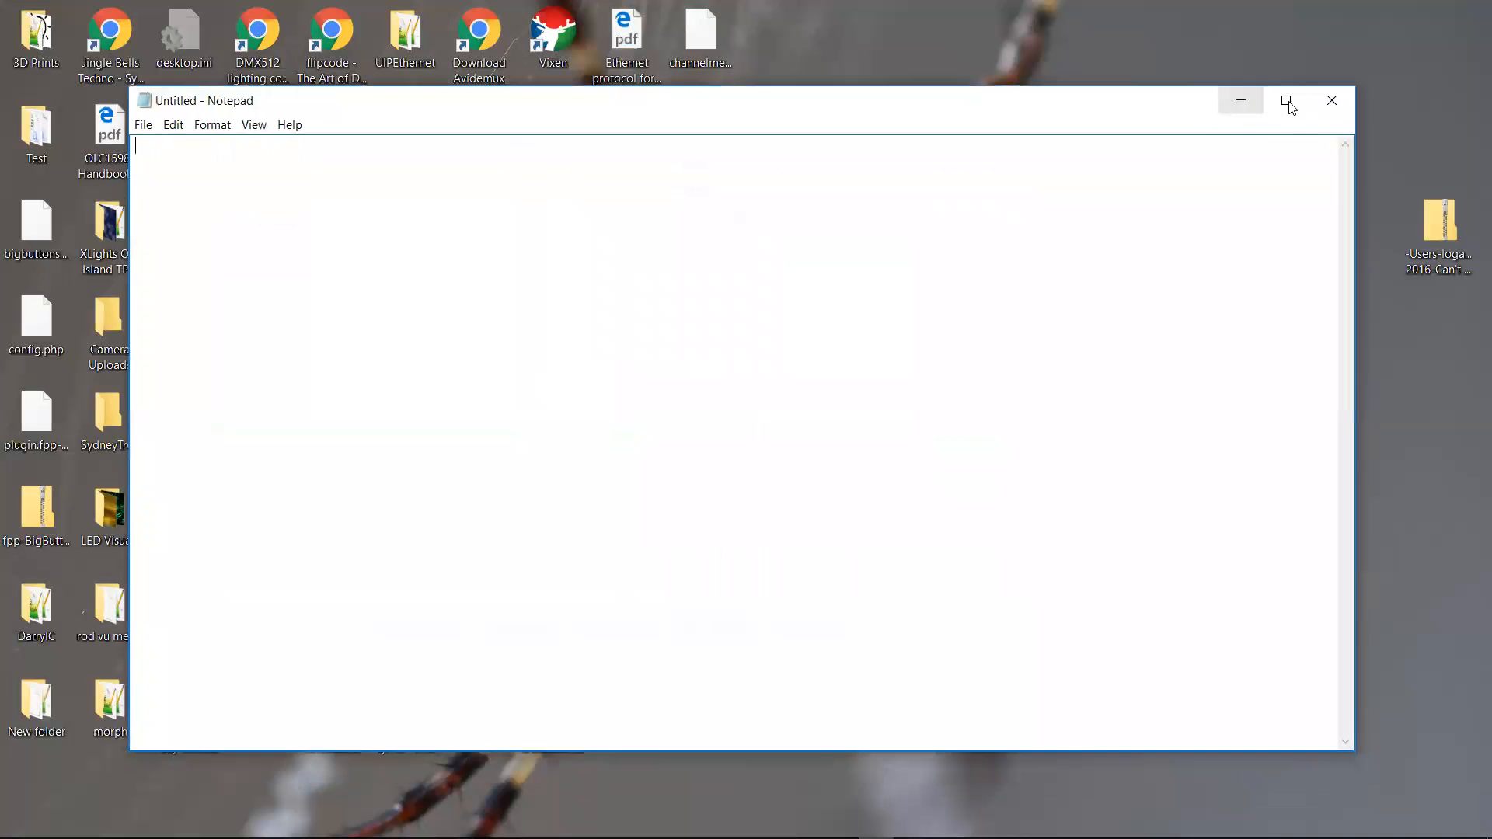
# Step: Close the launched Notepad window and select Playlist 1 in the scheduler
pyautogui.click(1325, 97)
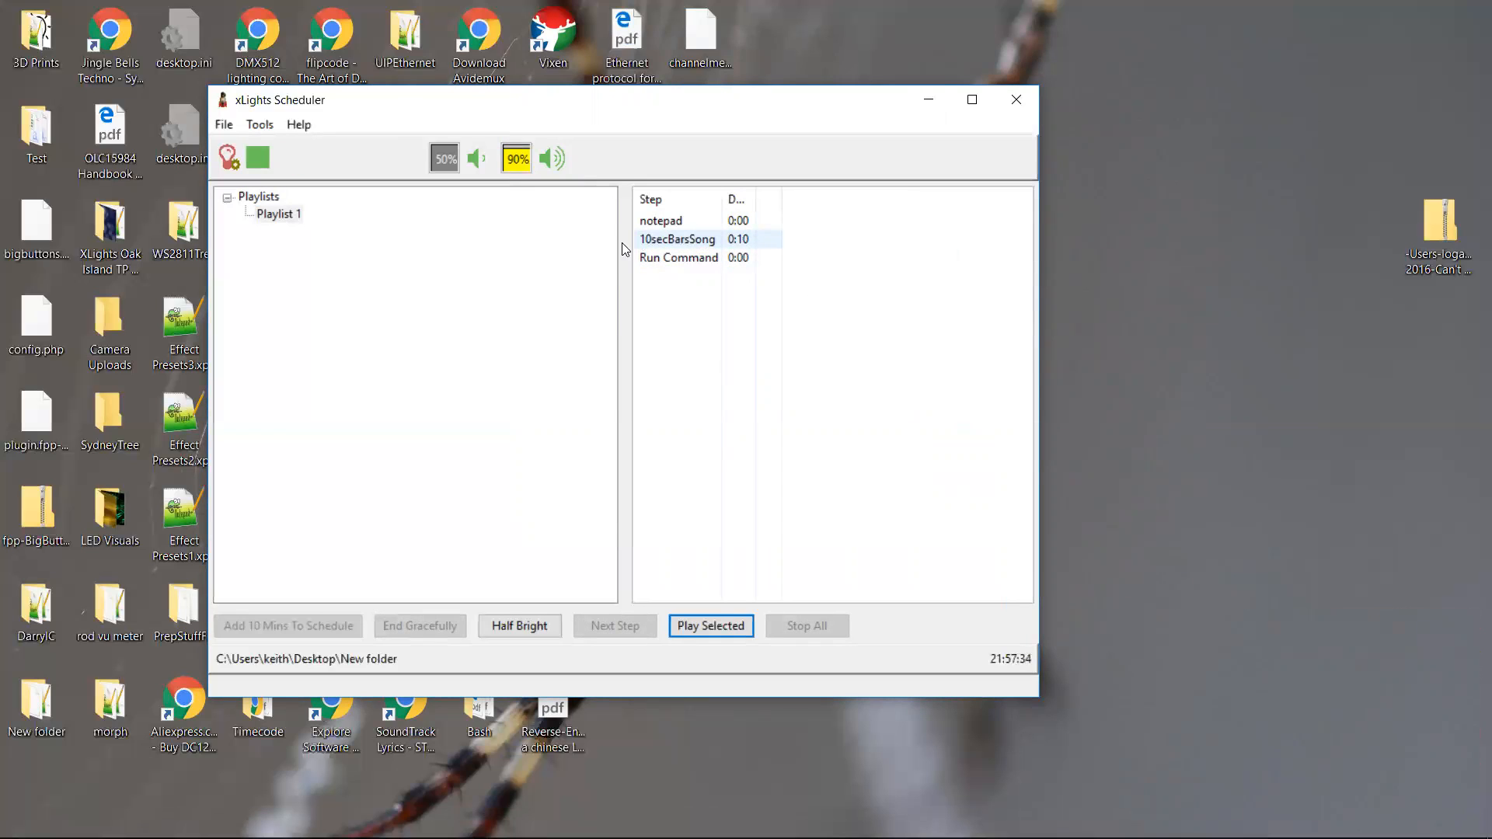
pyautogui.click(295, 219)
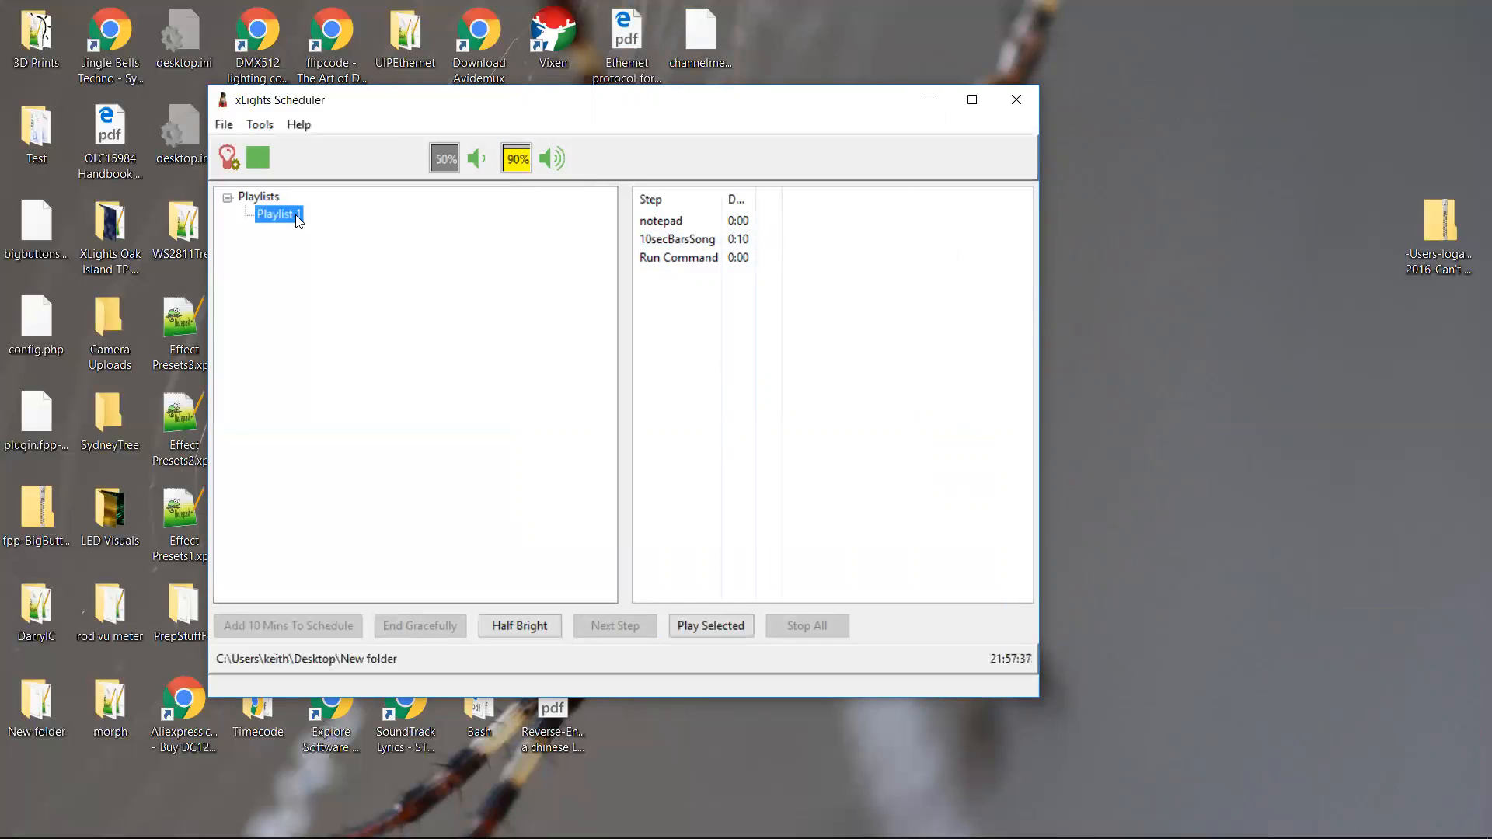
# Step: Add a custom button labelled "Loop" with the command "Play selected playlist looped" and save the schedule
pyautogui.click(270, 126)
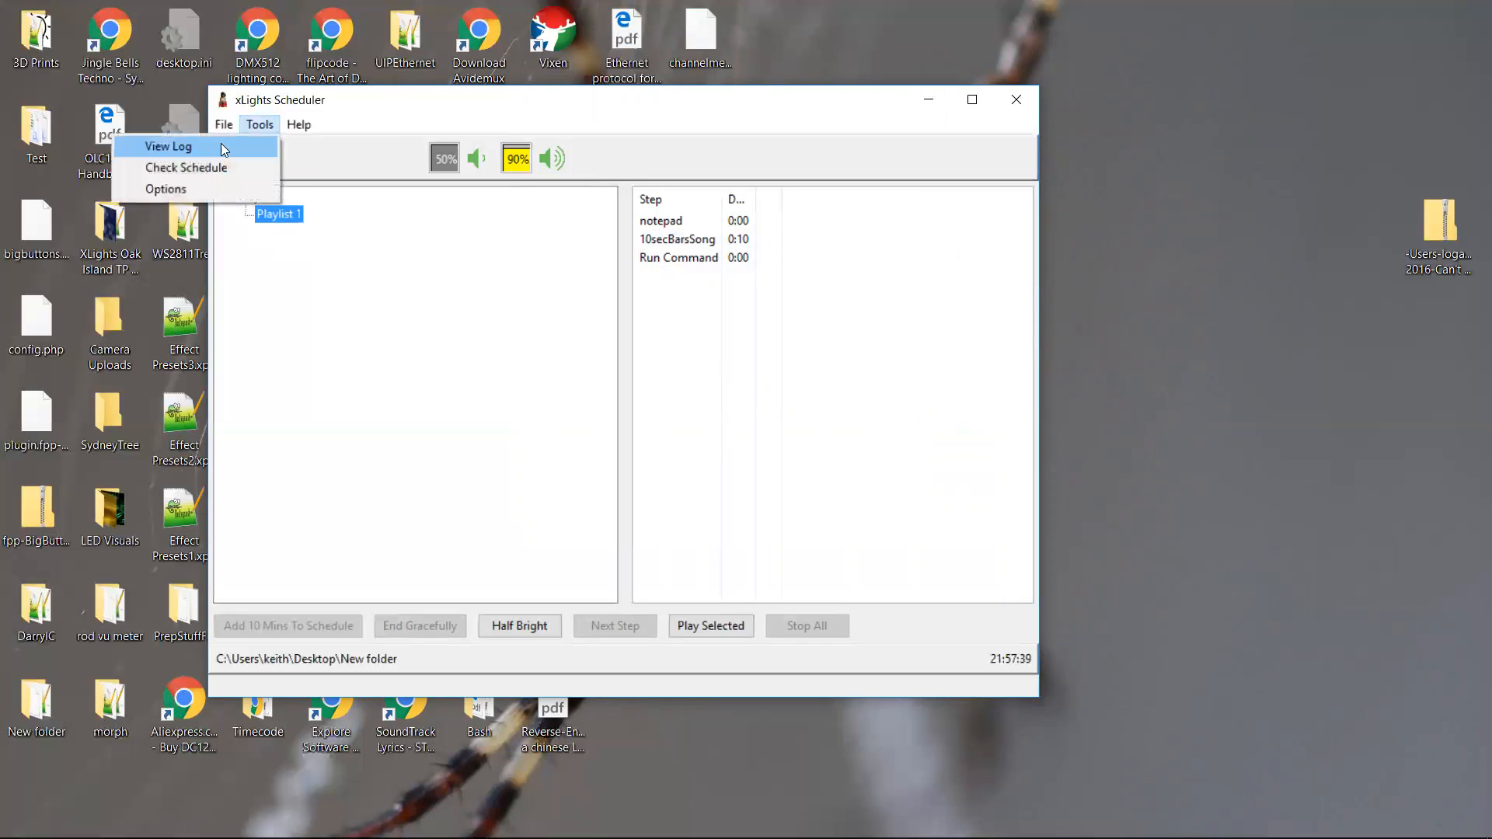
pyautogui.click(207, 187)
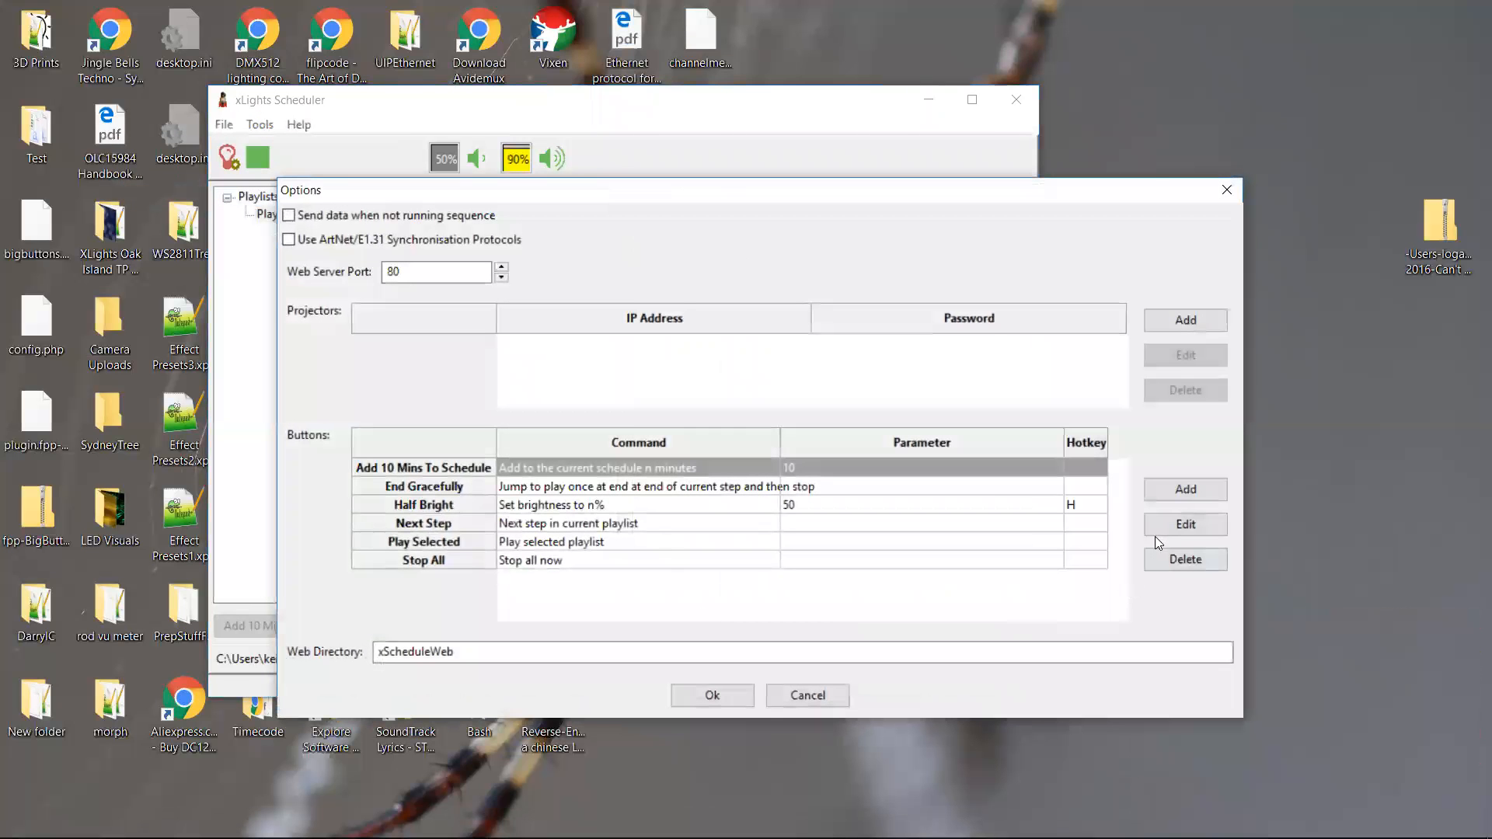
pyautogui.click(1170, 495)
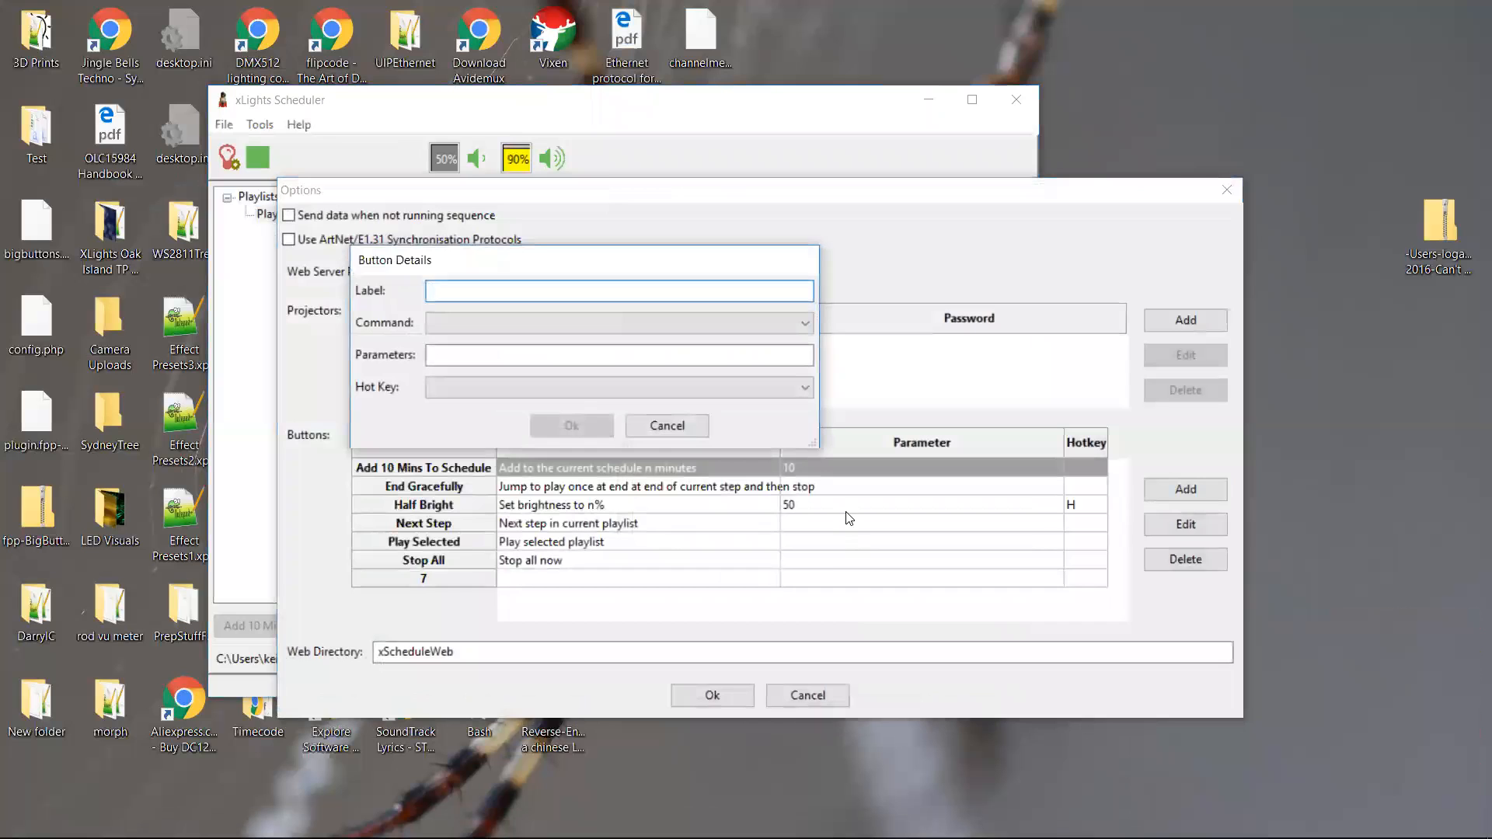
pyautogui.write('Loop')
pyautogui.press('Tab')
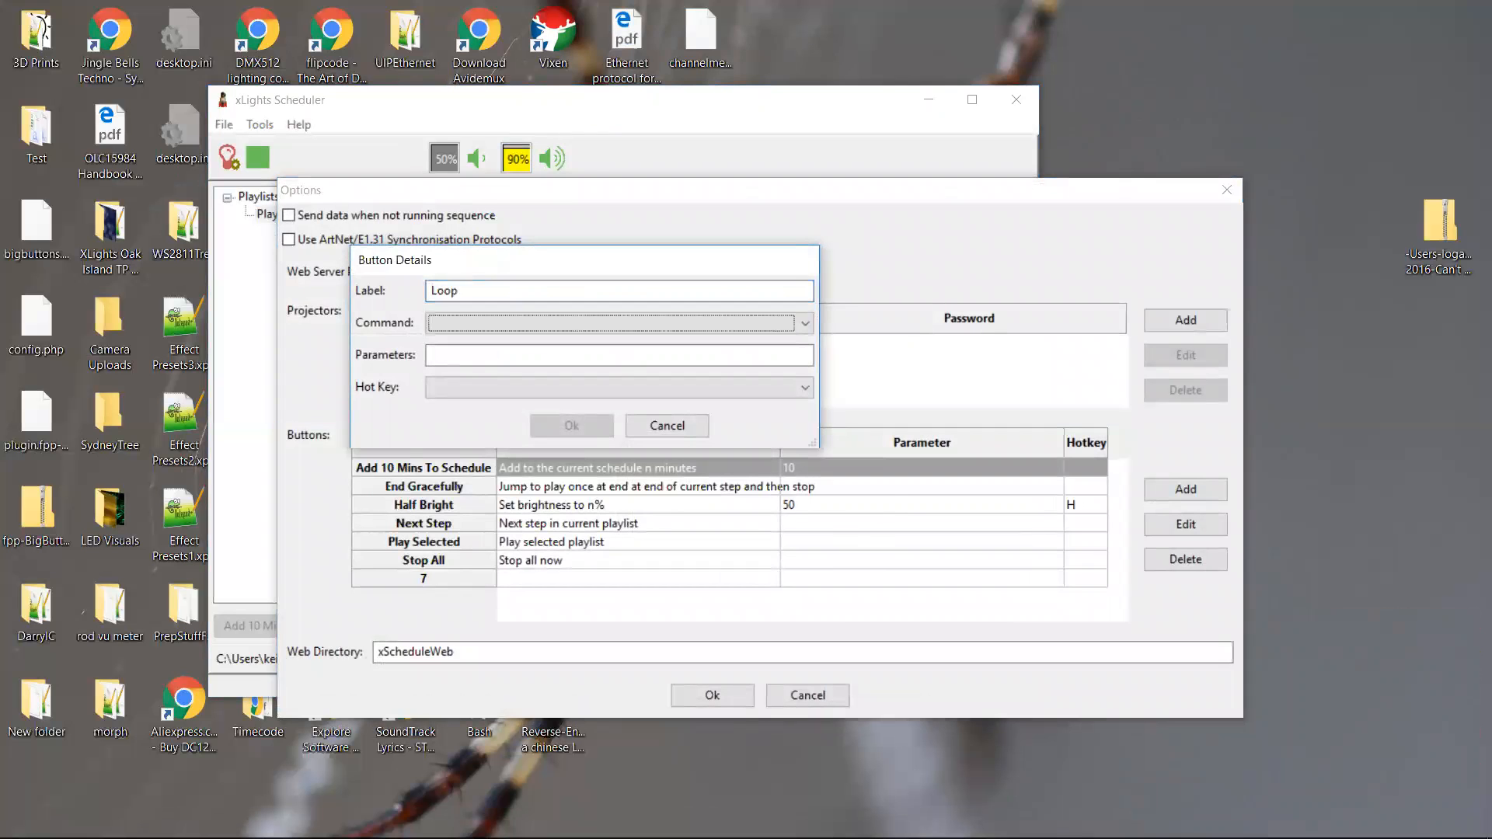
pyautogui.click(773, 323)
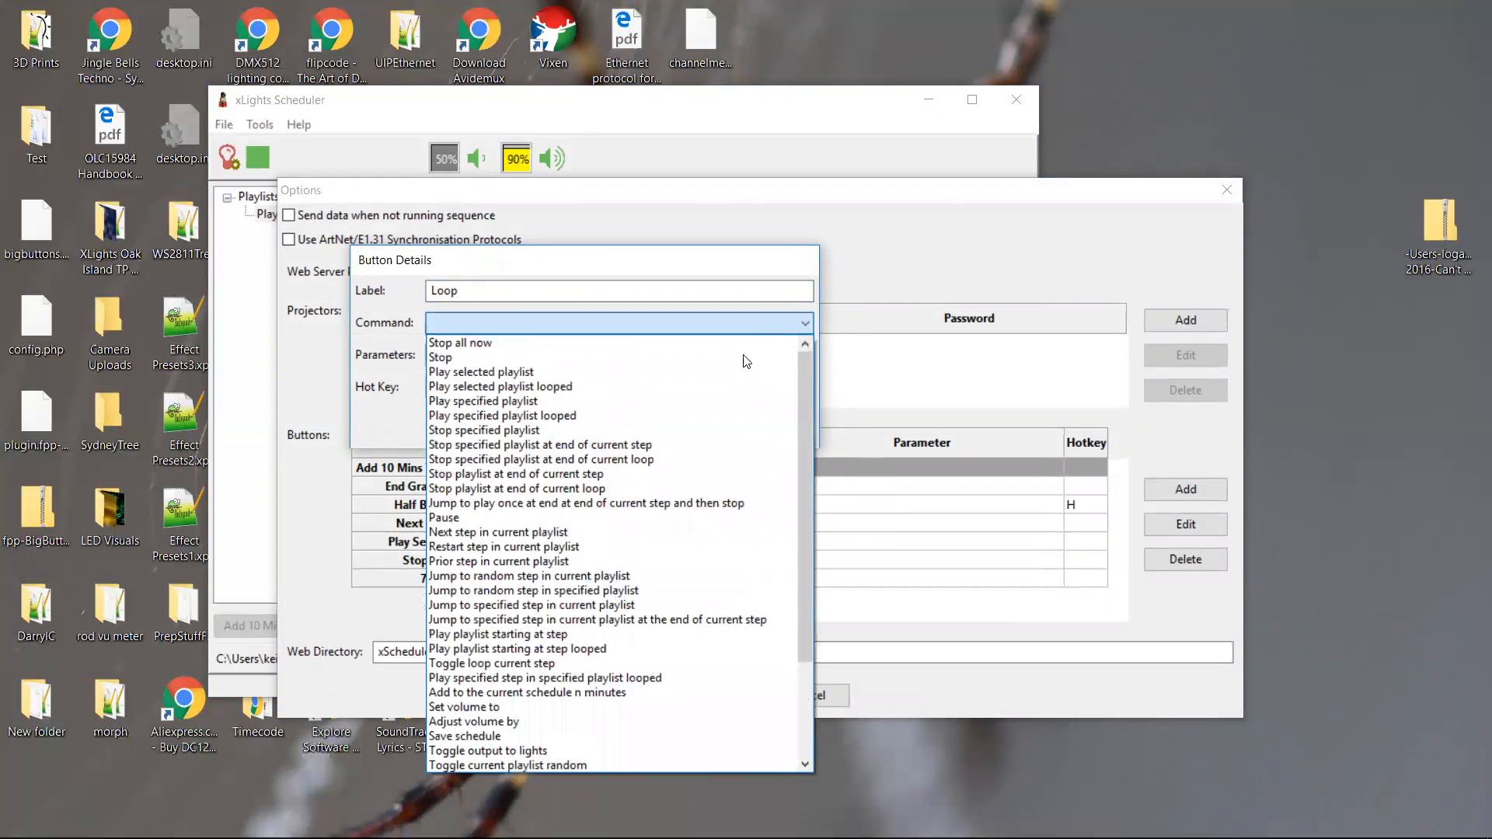
pyautogui.click(539, 388)
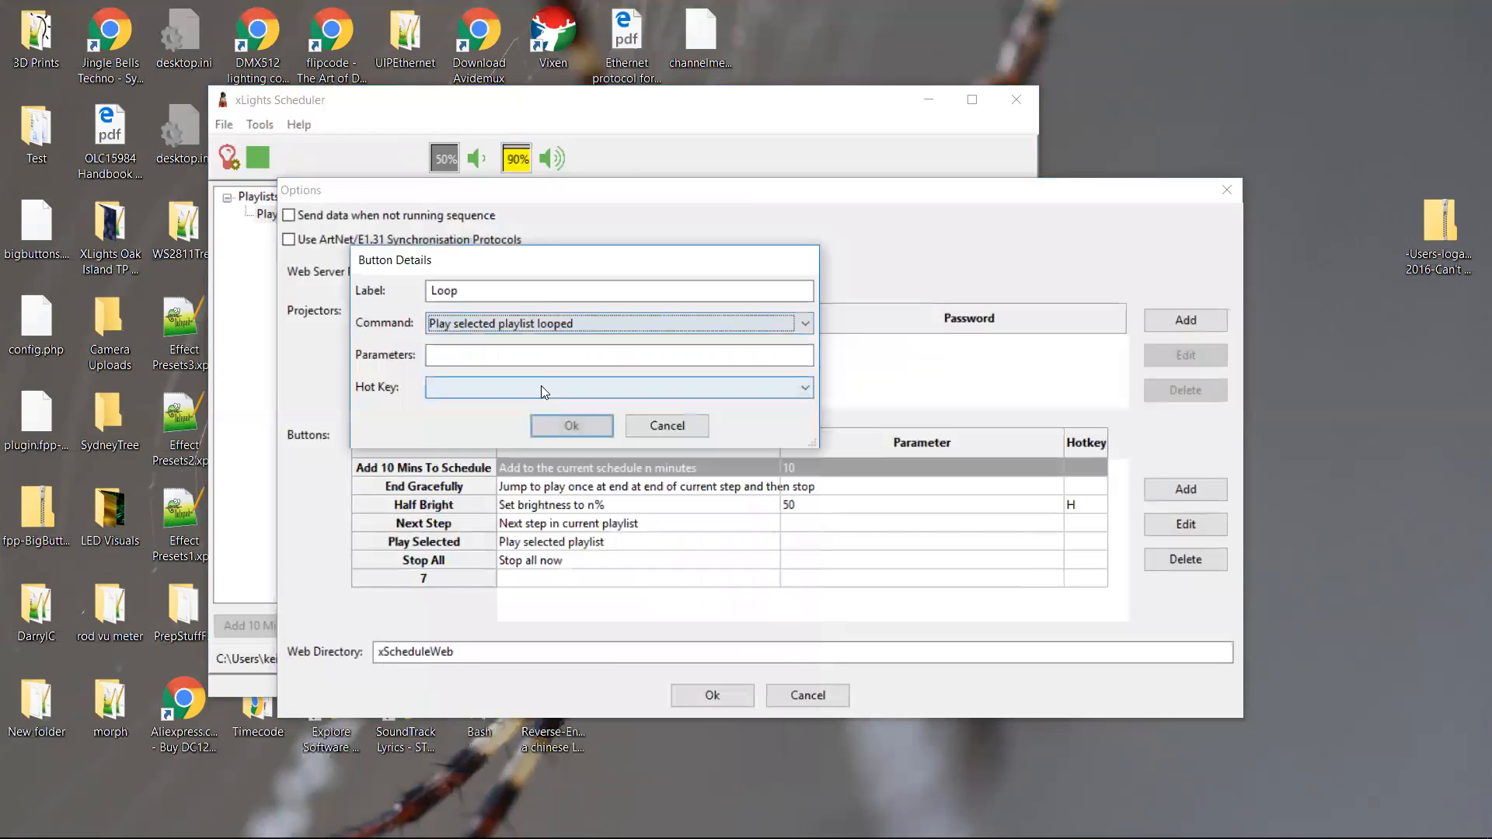
pyautogui.click(623, 354)
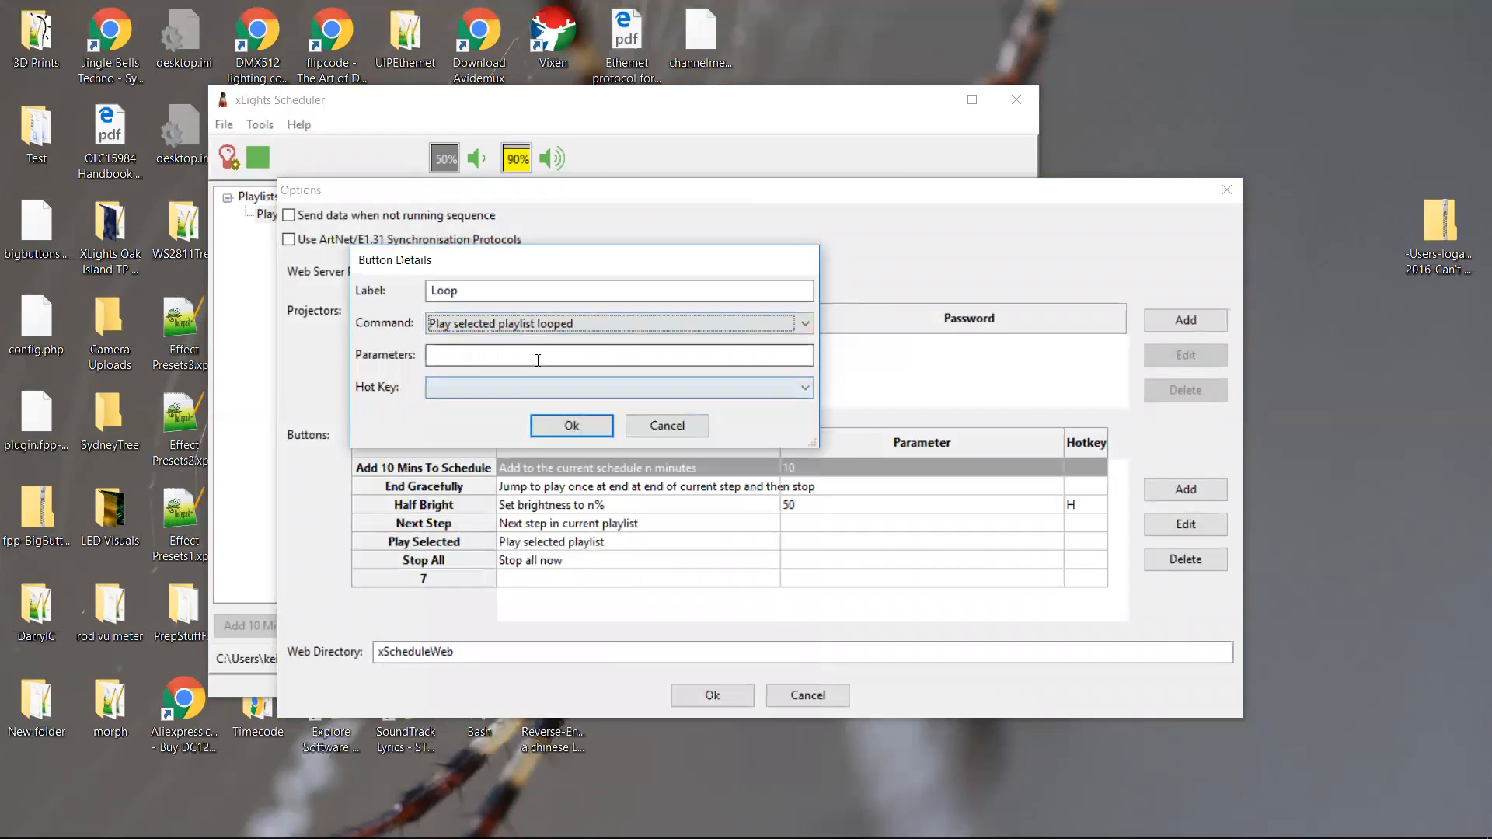
pyautogui.click(558, 422)
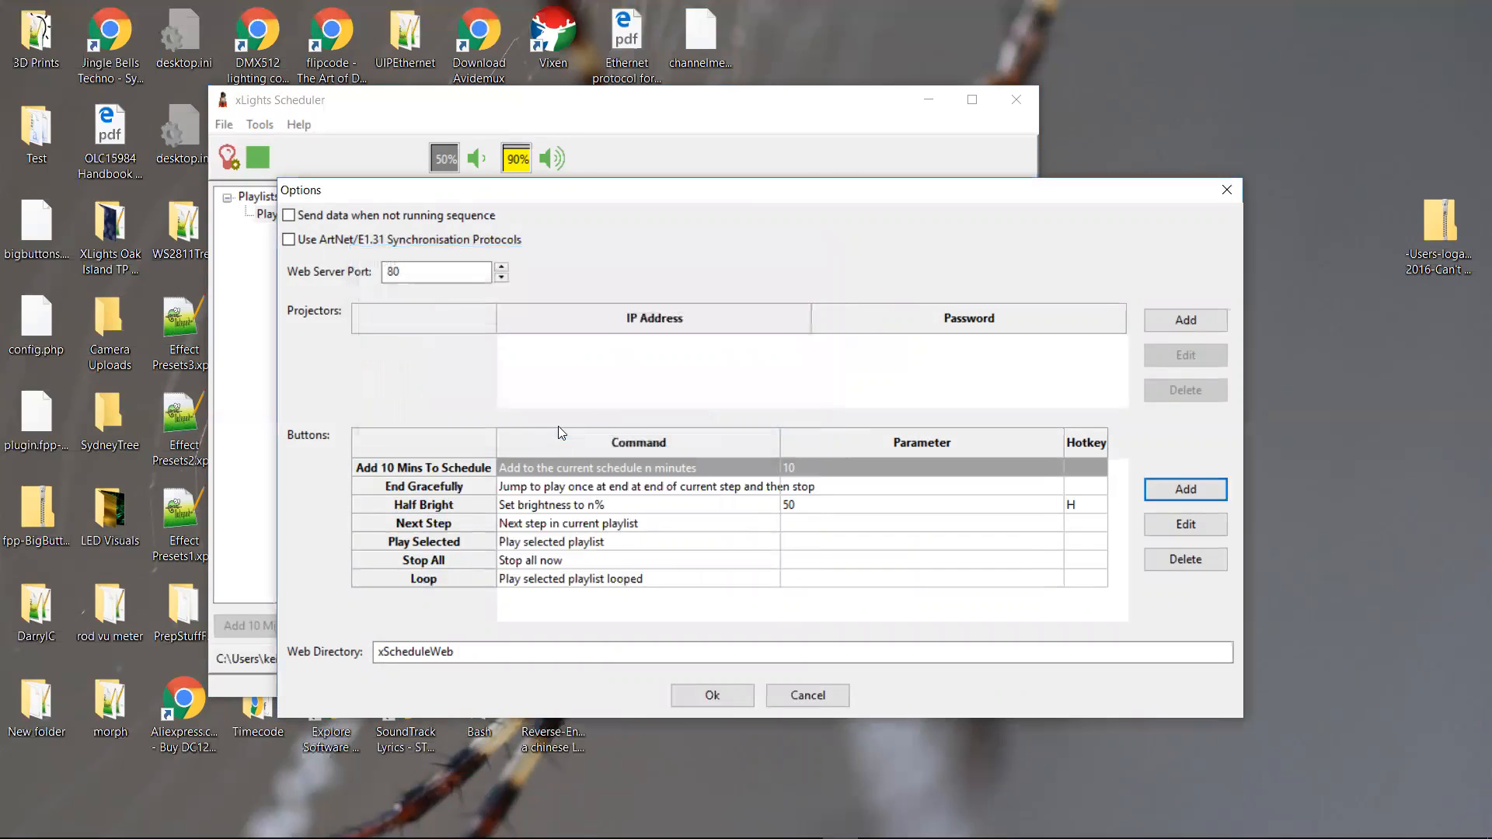
pyautogui.click(694, 692)
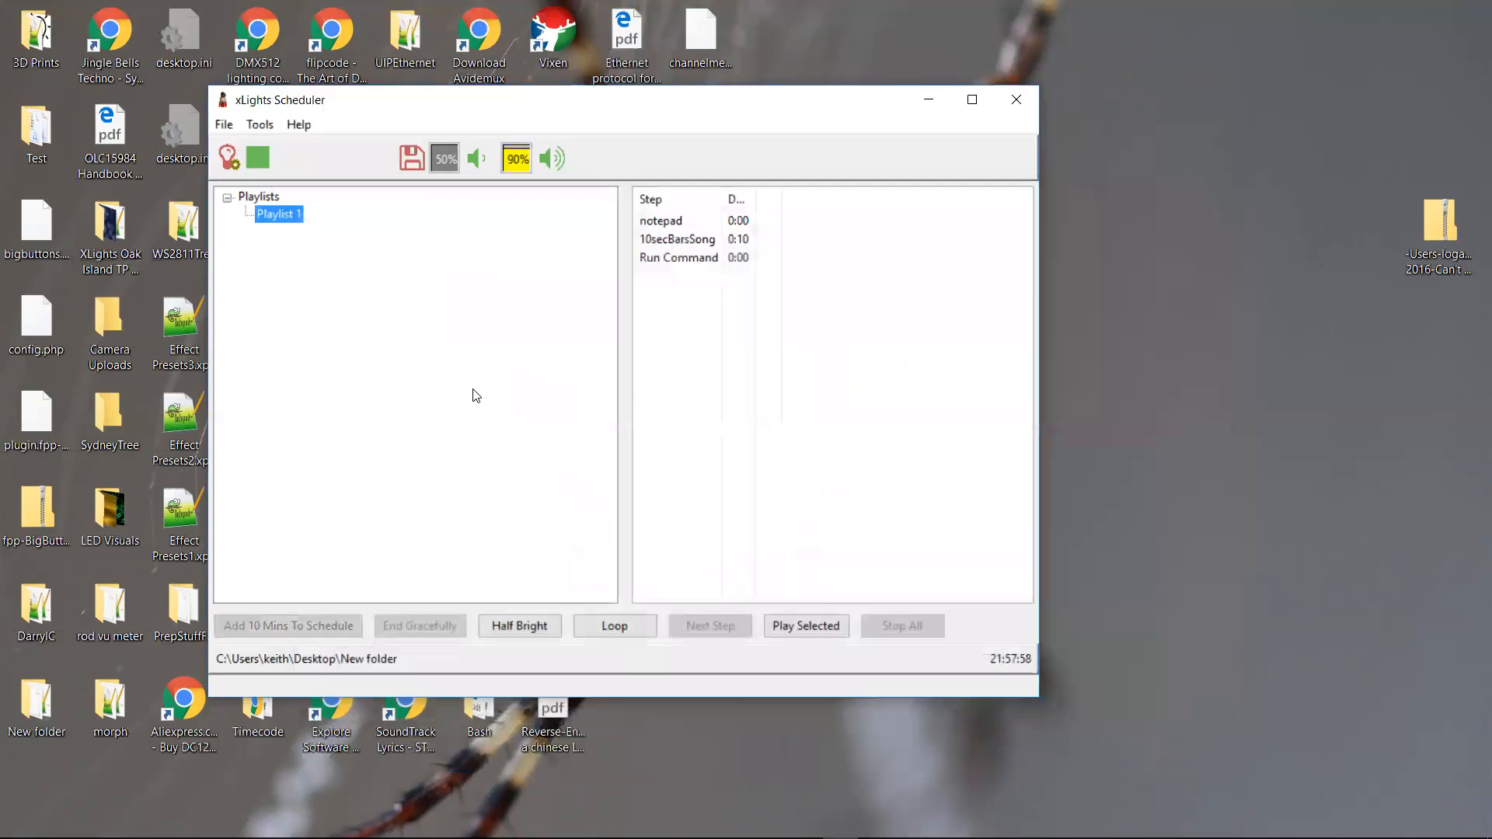
pyautogui.click(412, 159)
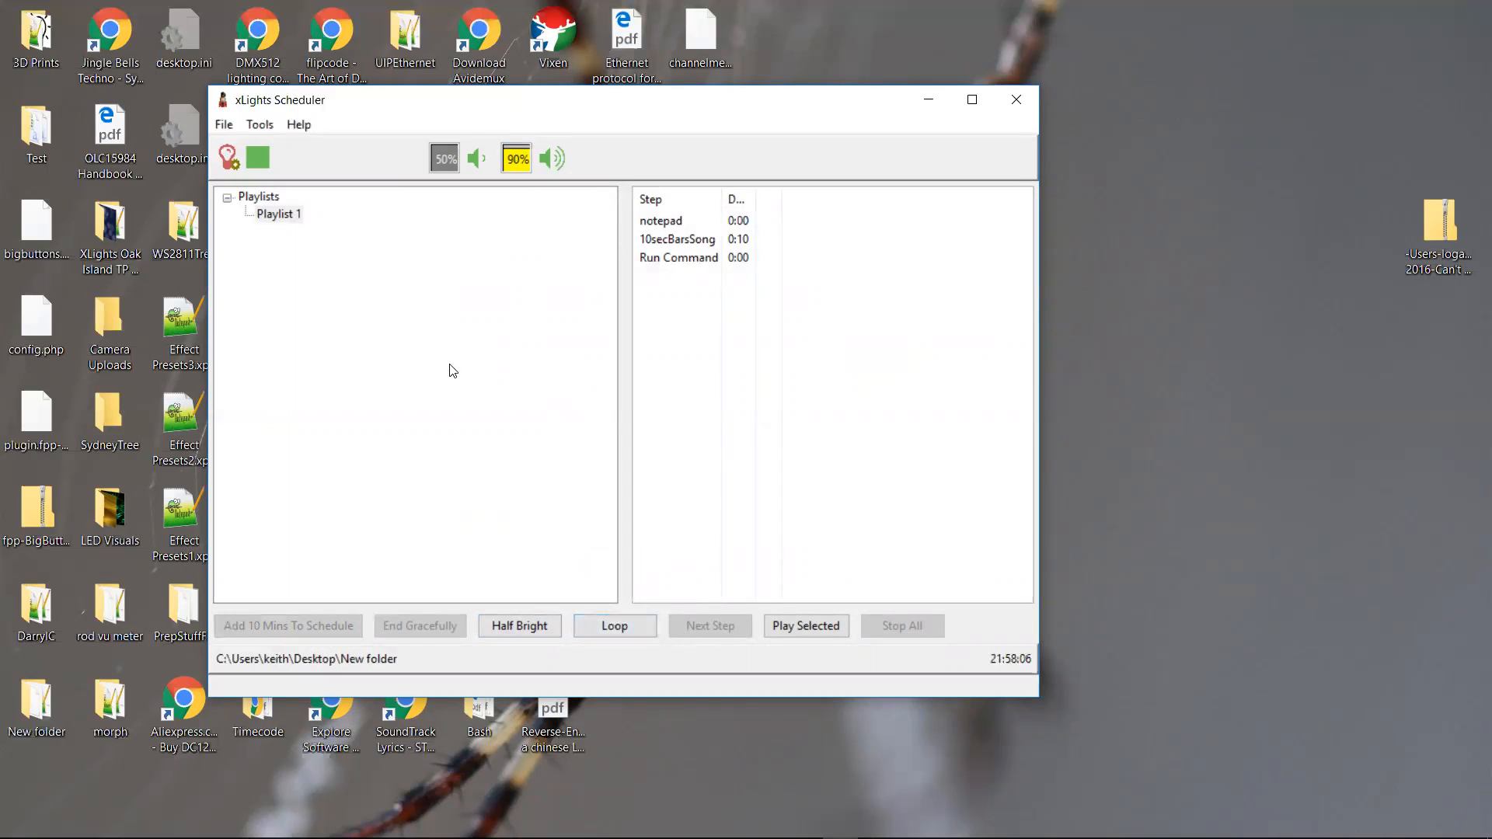
# Step: Play Playlist 1 looped, closing Notepad each time it launches, and stop all playback
pyautogui.click(606, 632)
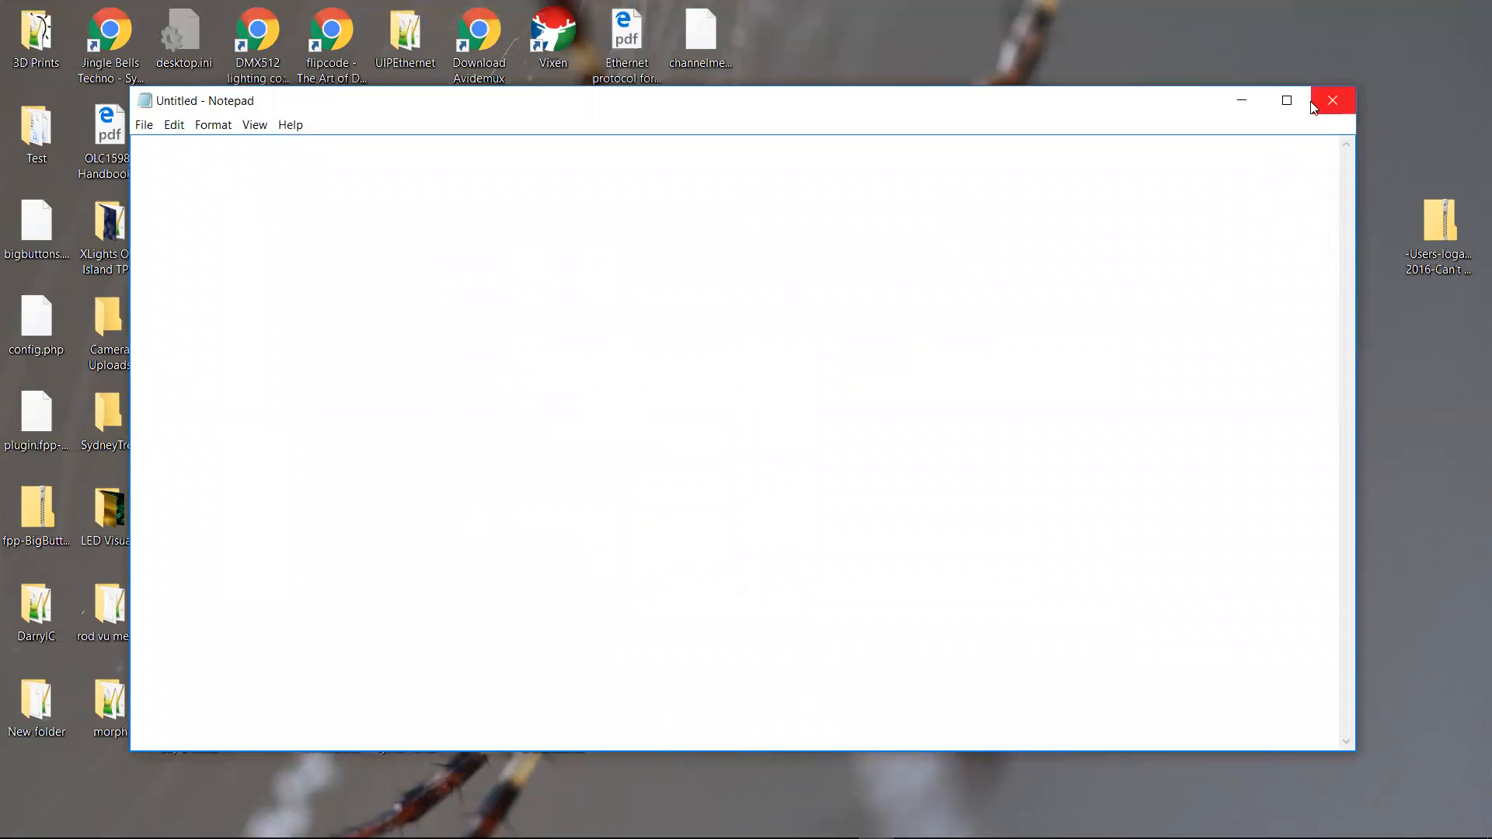
pyautogui.click(1332, 102)
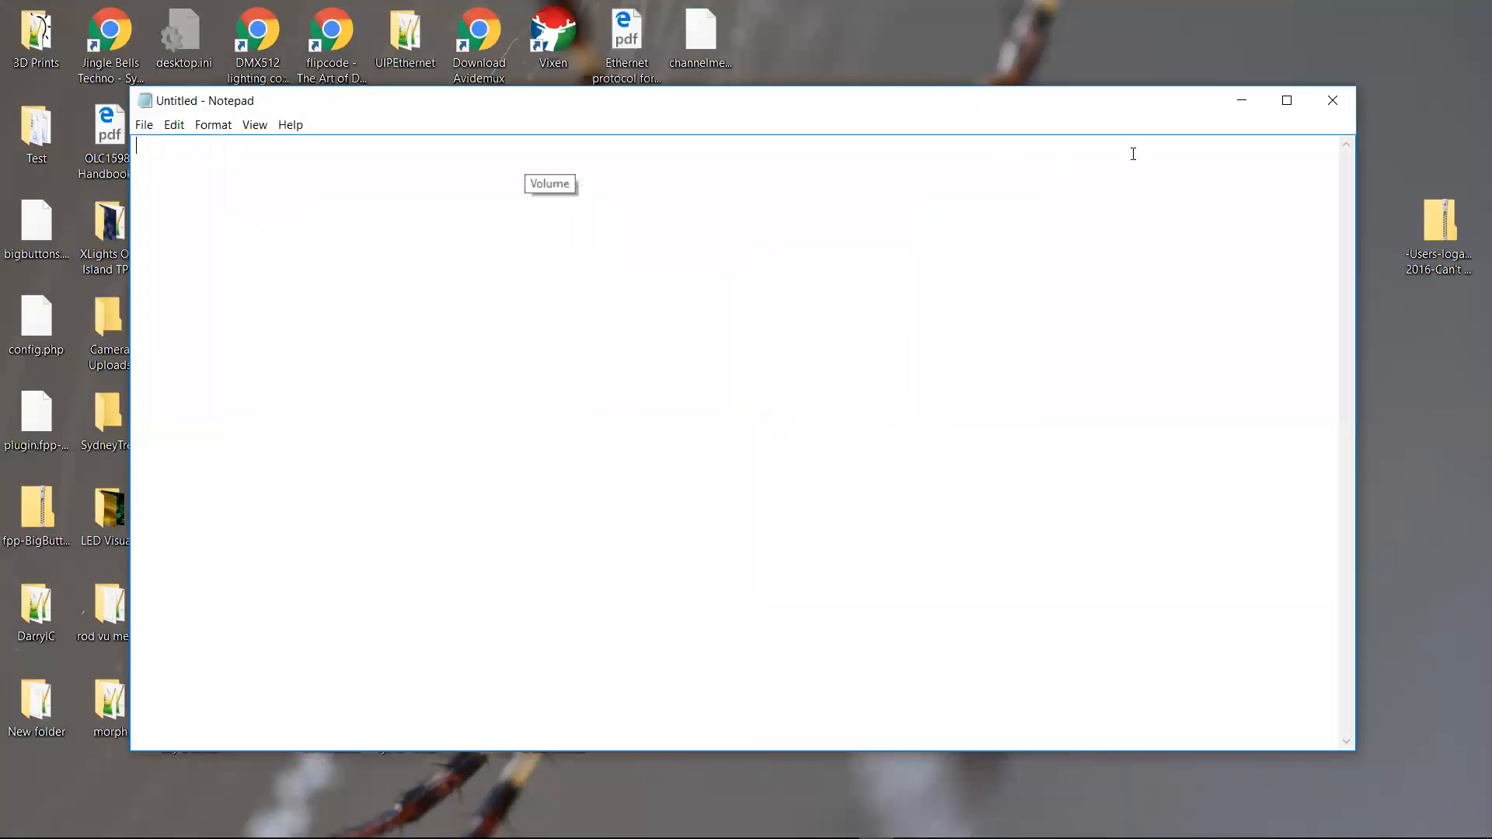
pyautogui.click(1331, 103)
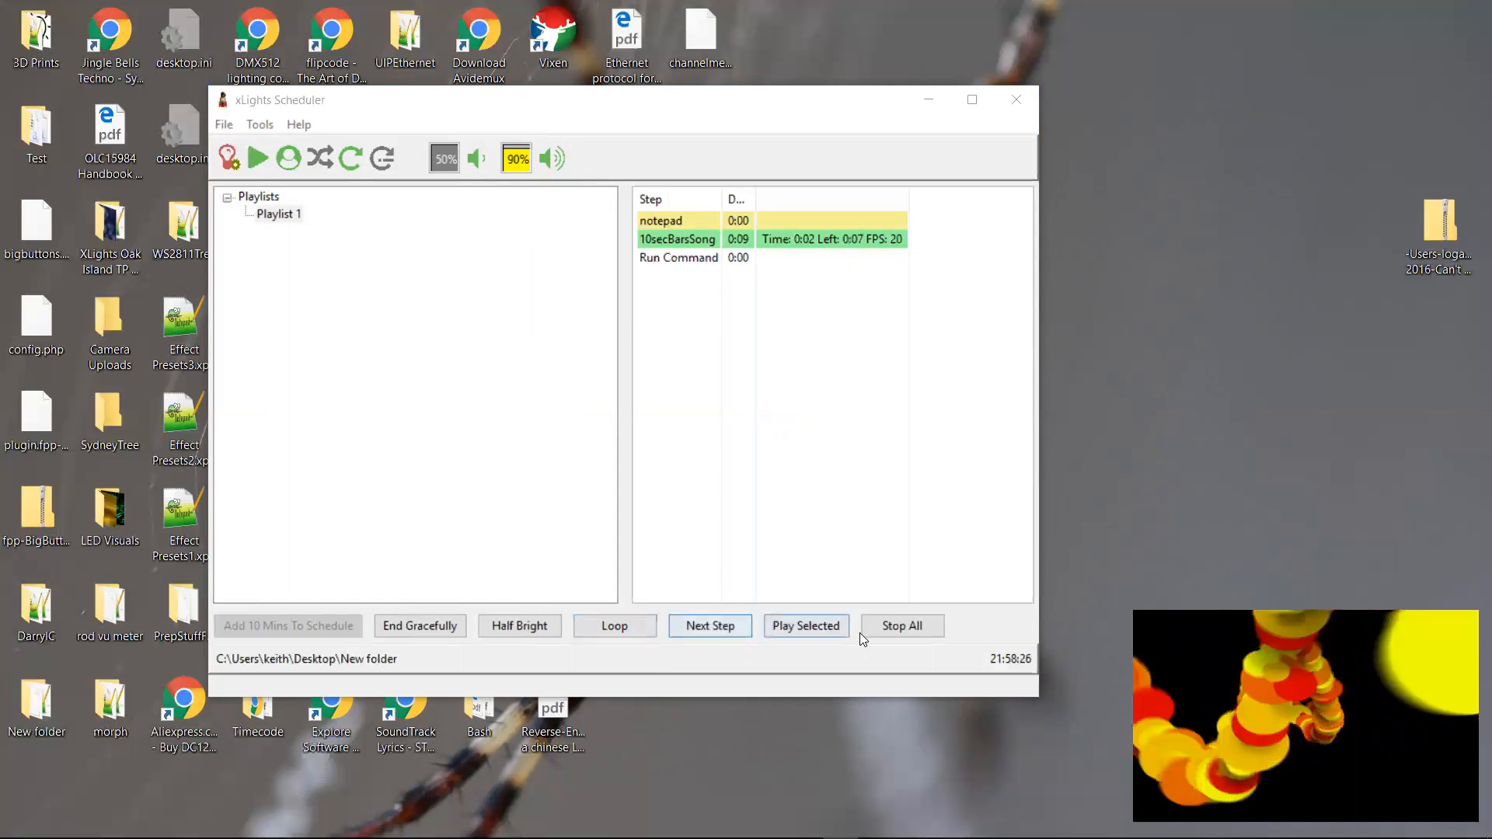
pyautogui.click(894, 627)
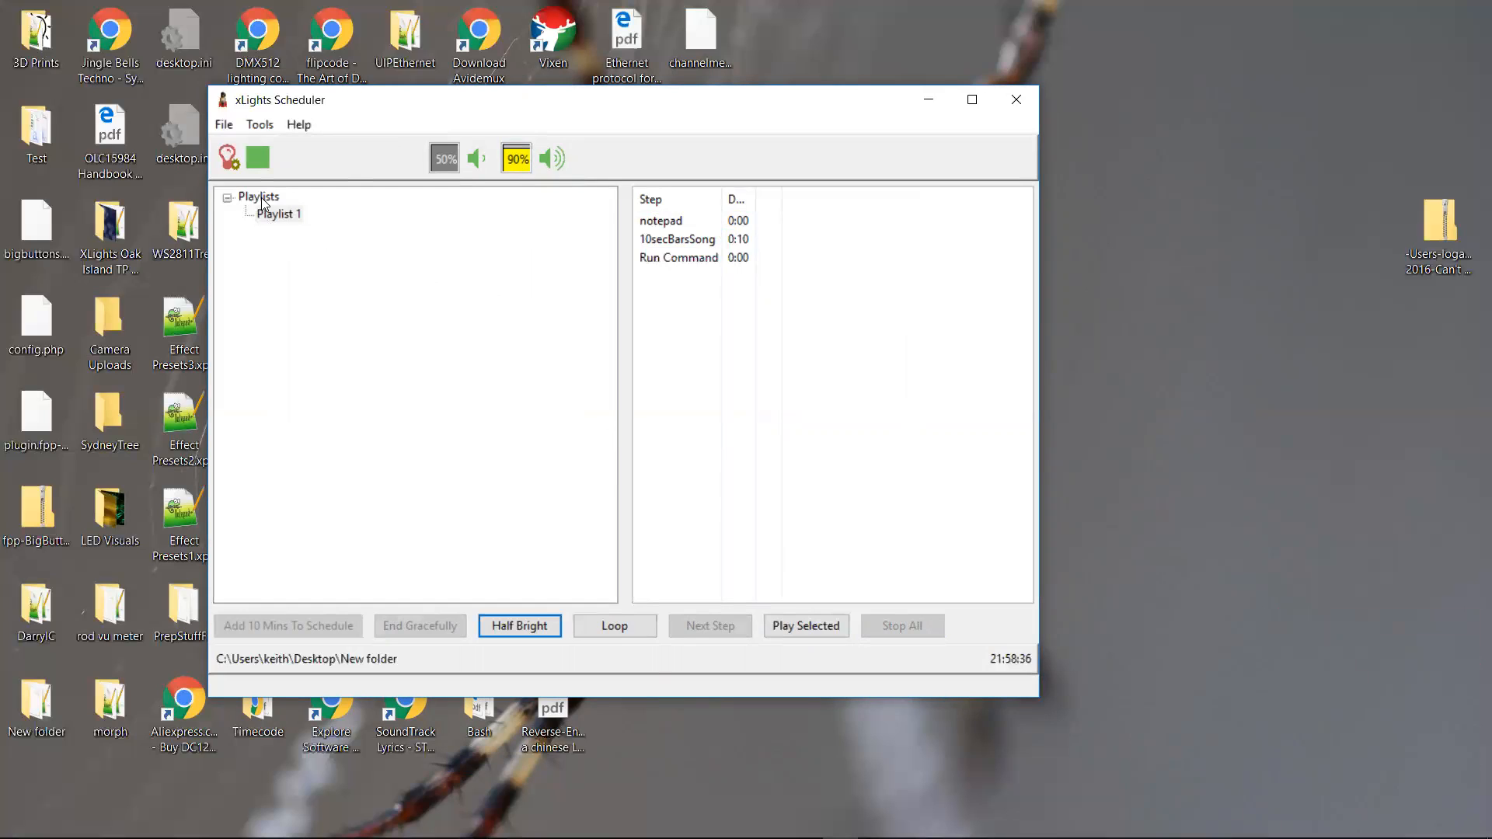
# Step: Replace the notepad process item in the first step of Playlist 1 with an All Set item
pyautogui.click(280, 216)
pyautogui.doubleClick(294, 217)
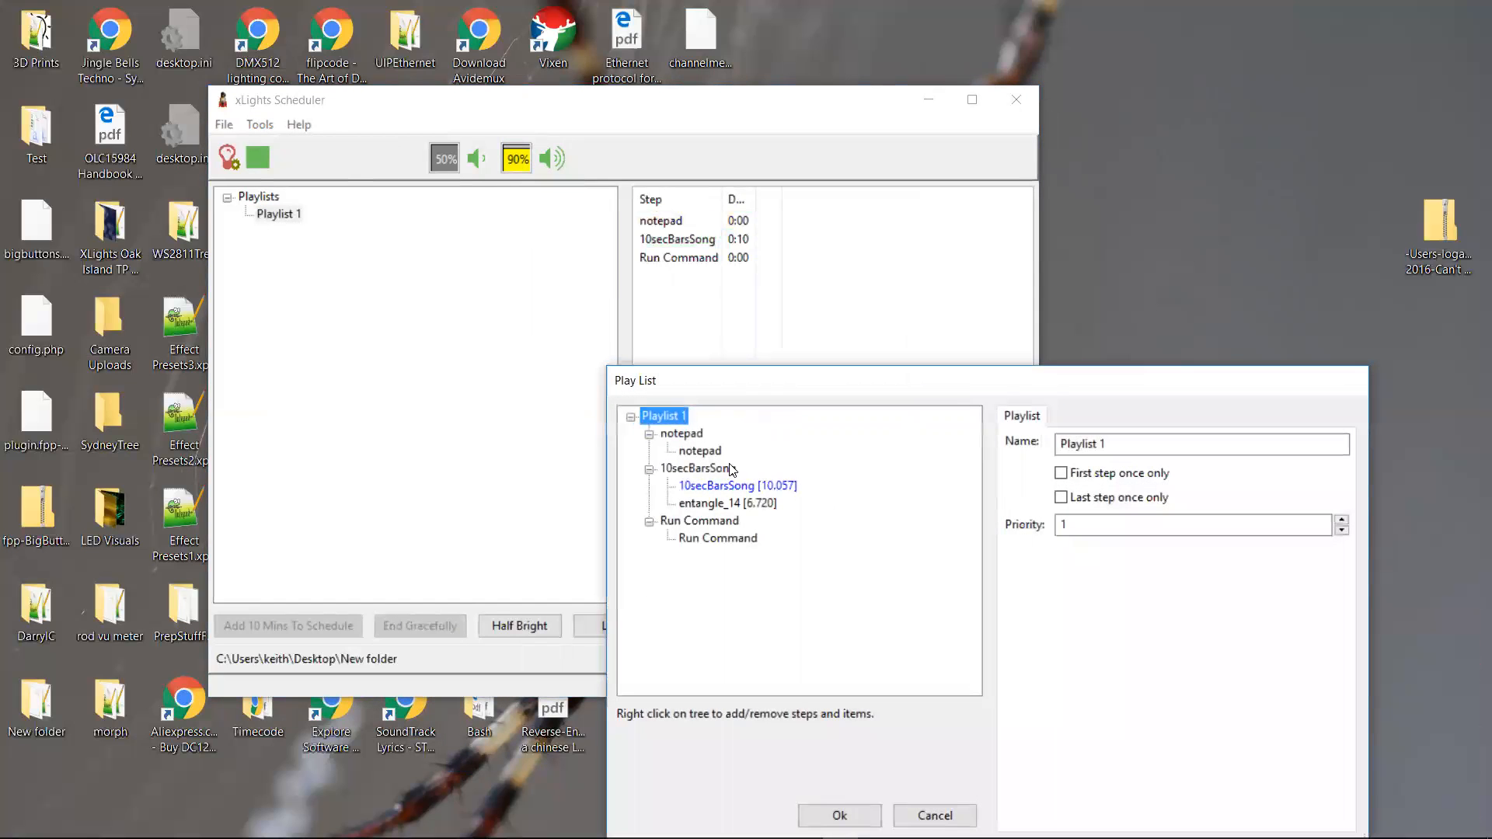
pyautogui.rightClick(718, 452)
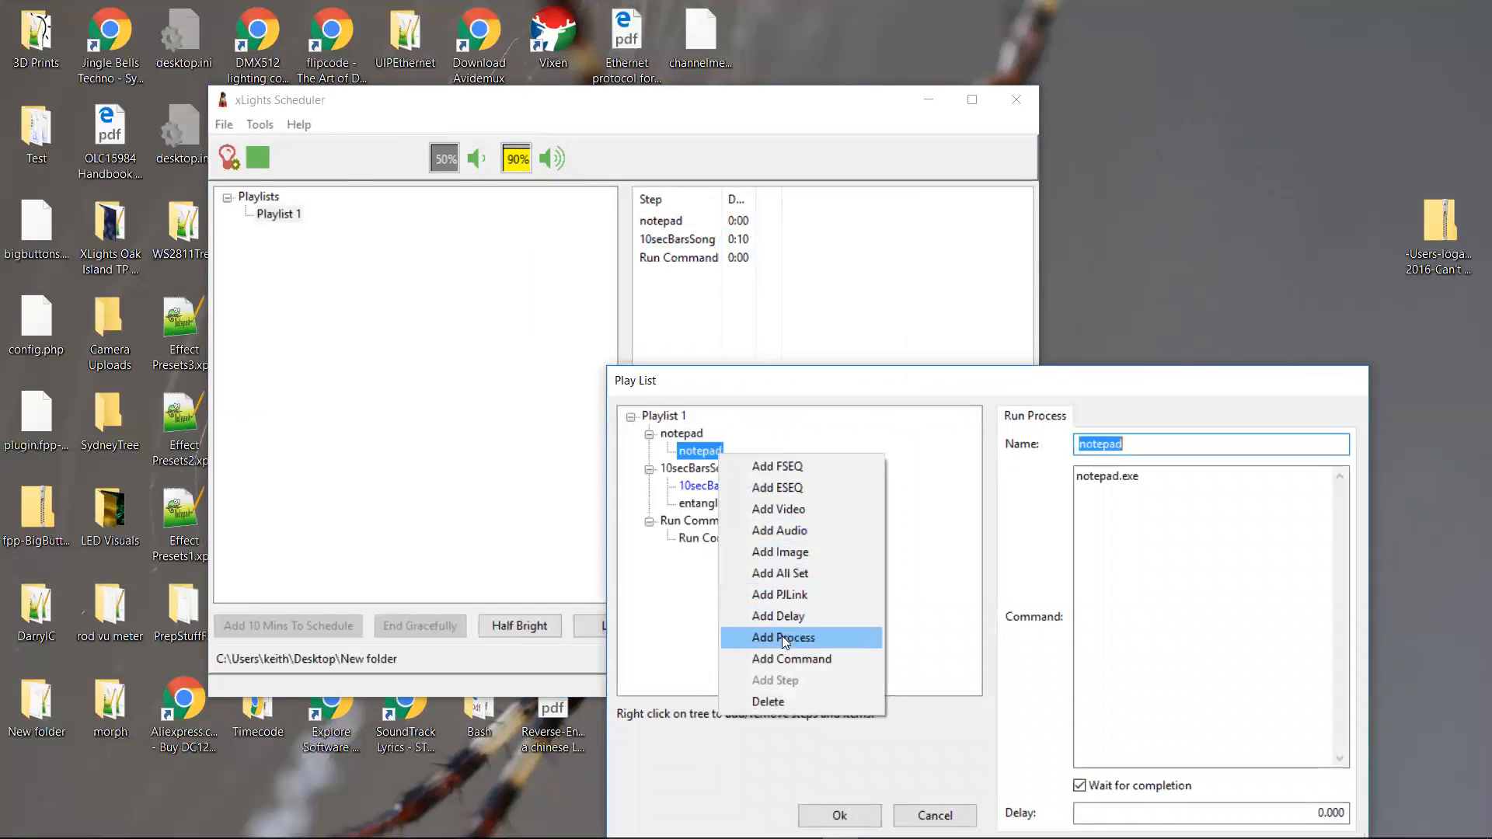
pyautogui.click(788, 697)
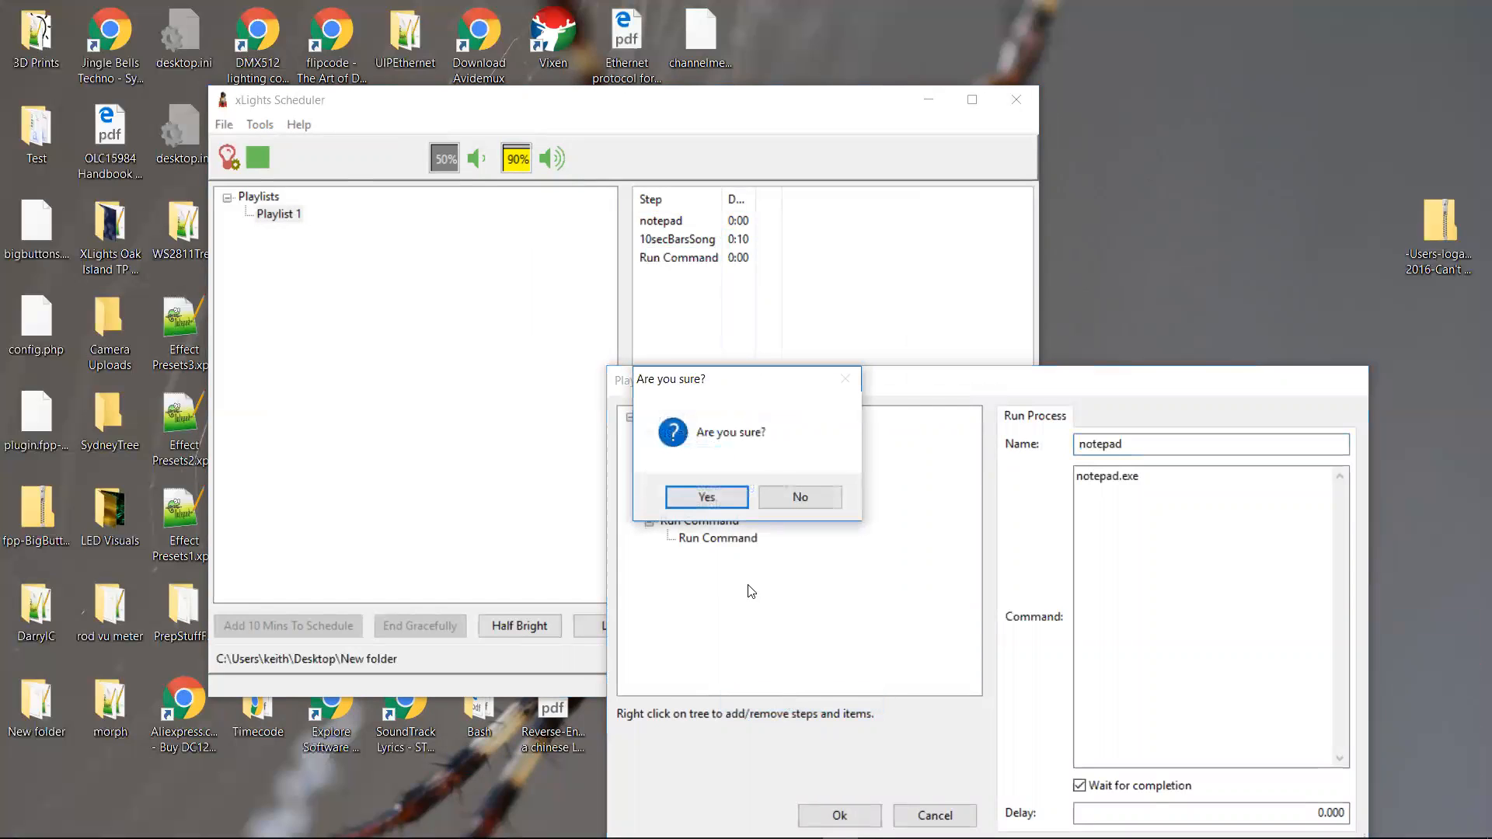
pyautogui.click(707, 497)
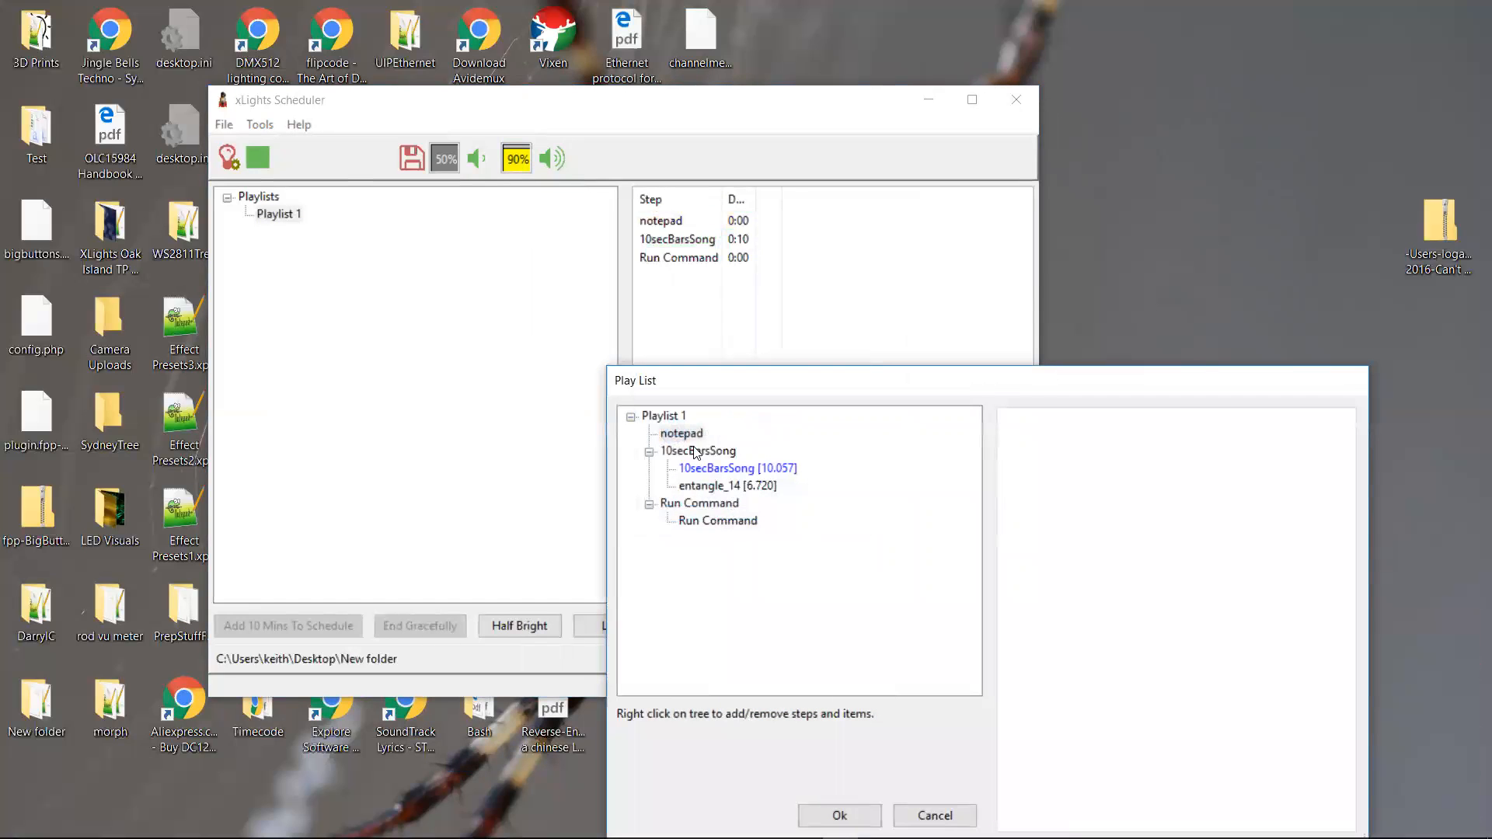
pyautogui.rightClick(685, 433)
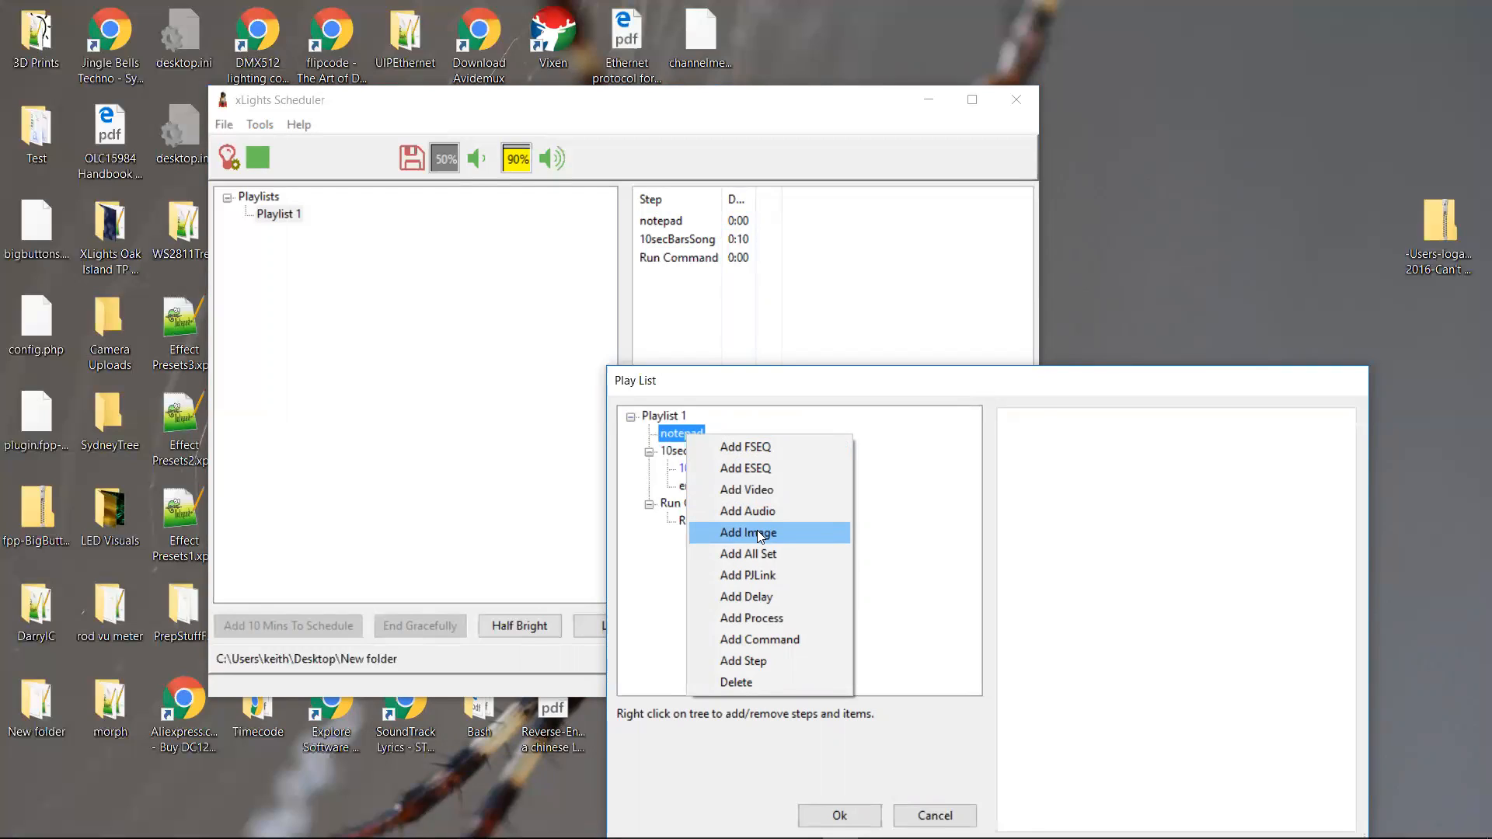
pyautogui.click(766, 550)
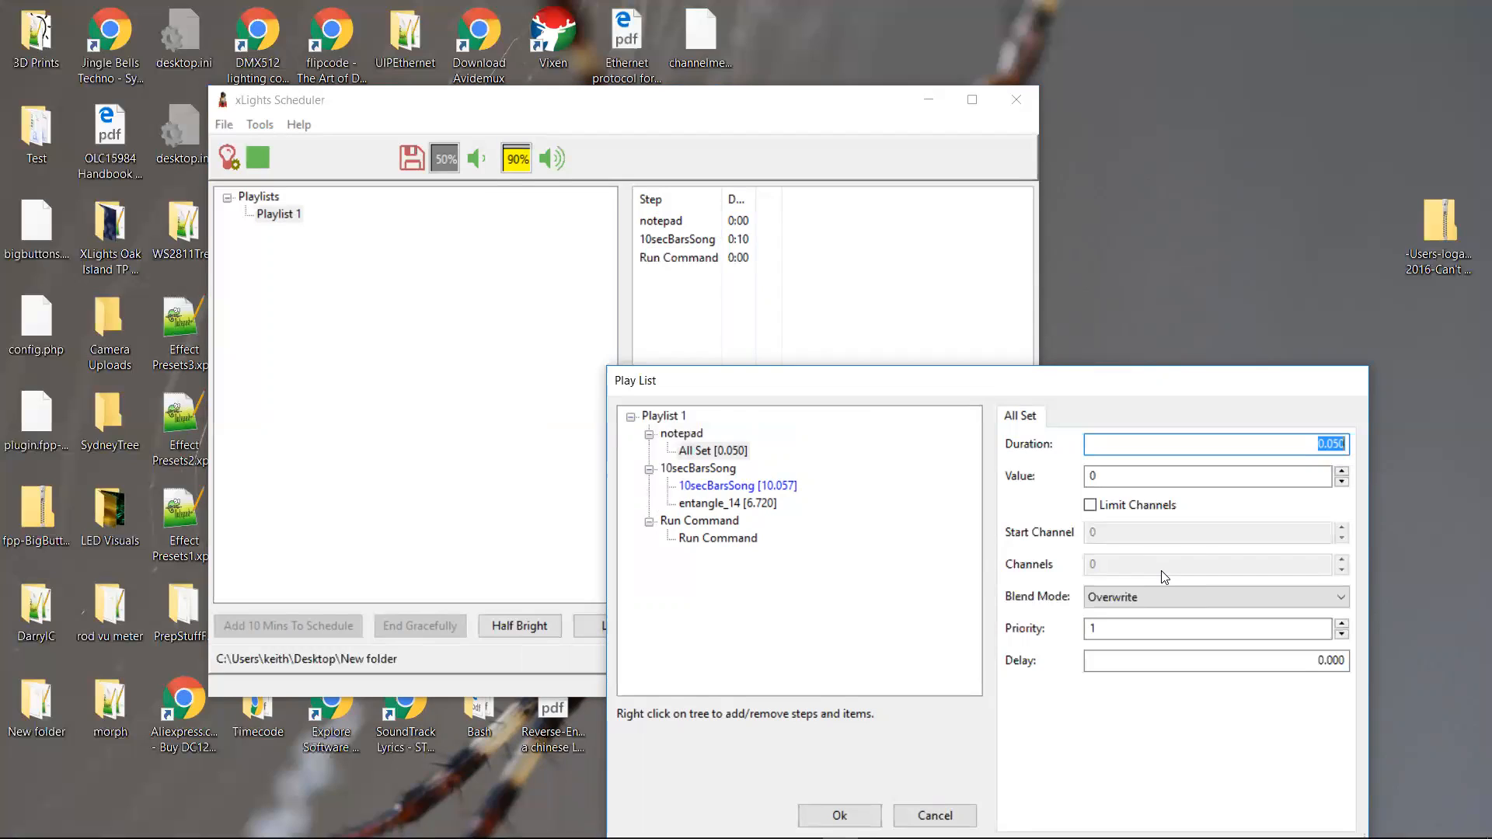
# Step: Add an Audio item using the 10secSong file to the All Set step and save the playlist changes
pyautogui.rightClick(697, 436)
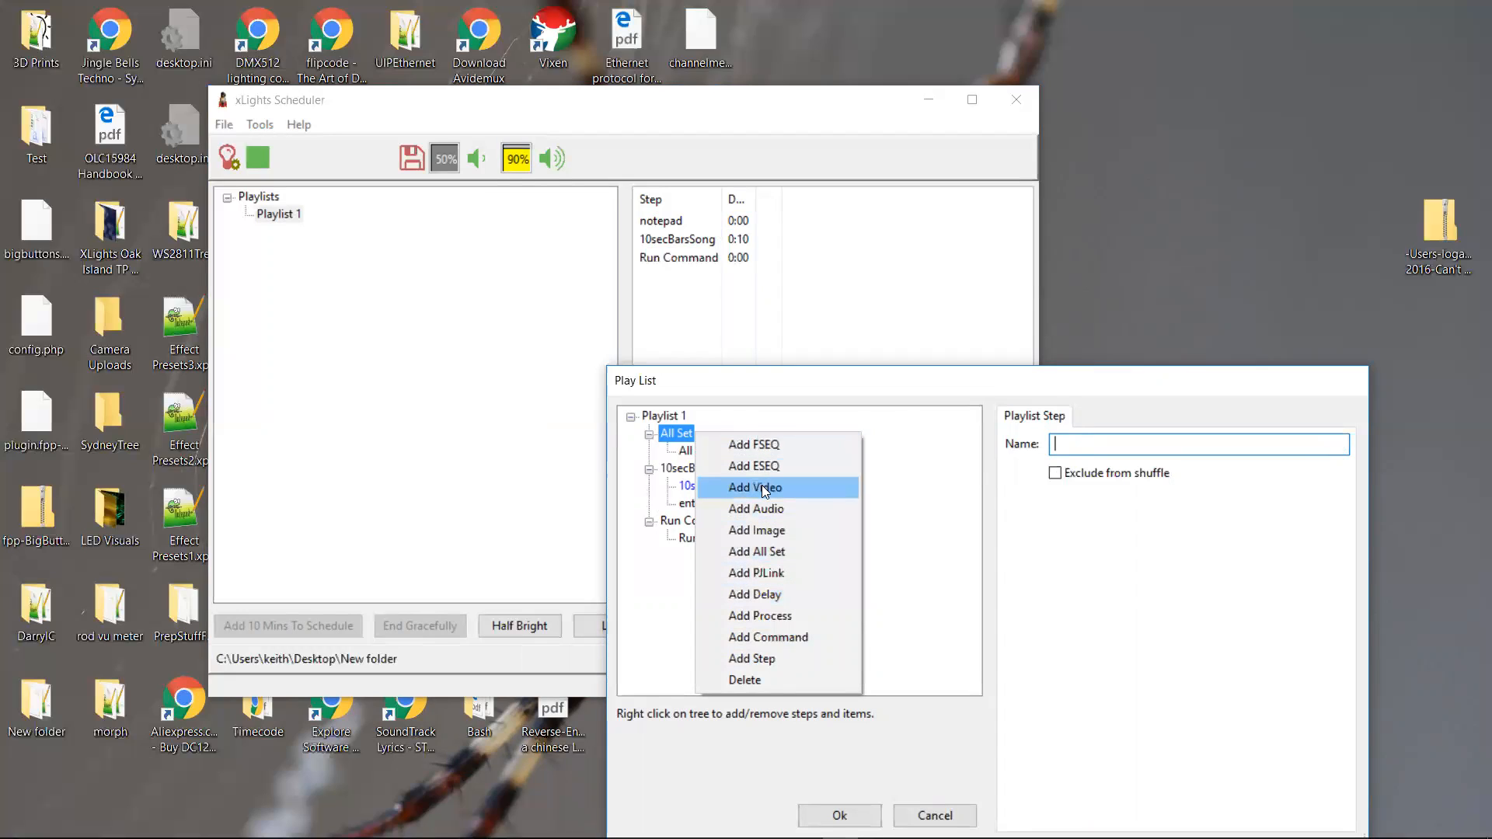
pyautogui.click(767, 510)
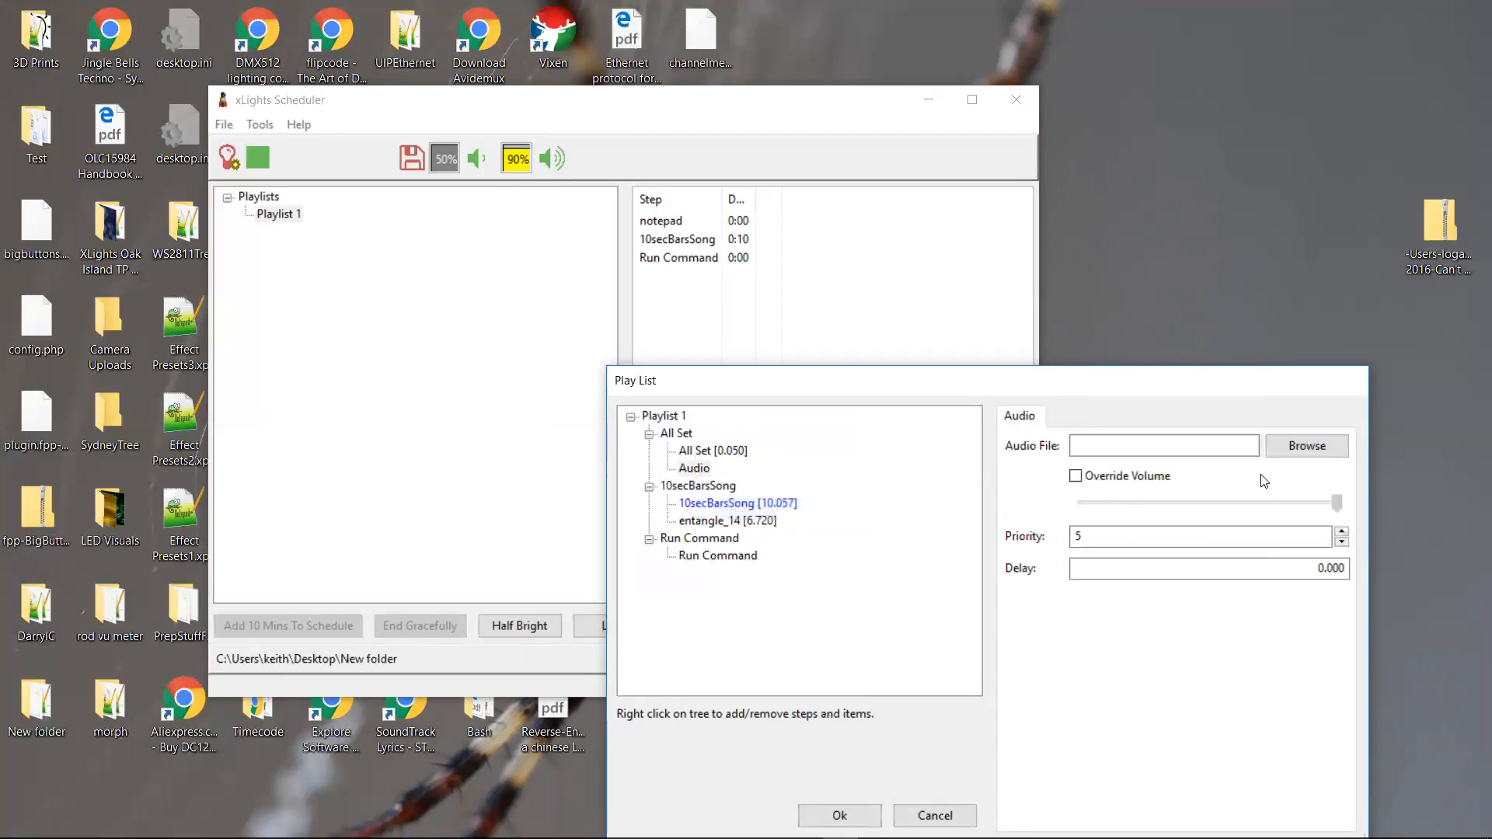
pyautogui.click(1303, 454)
pyautogui.doubleClick(873, 468)
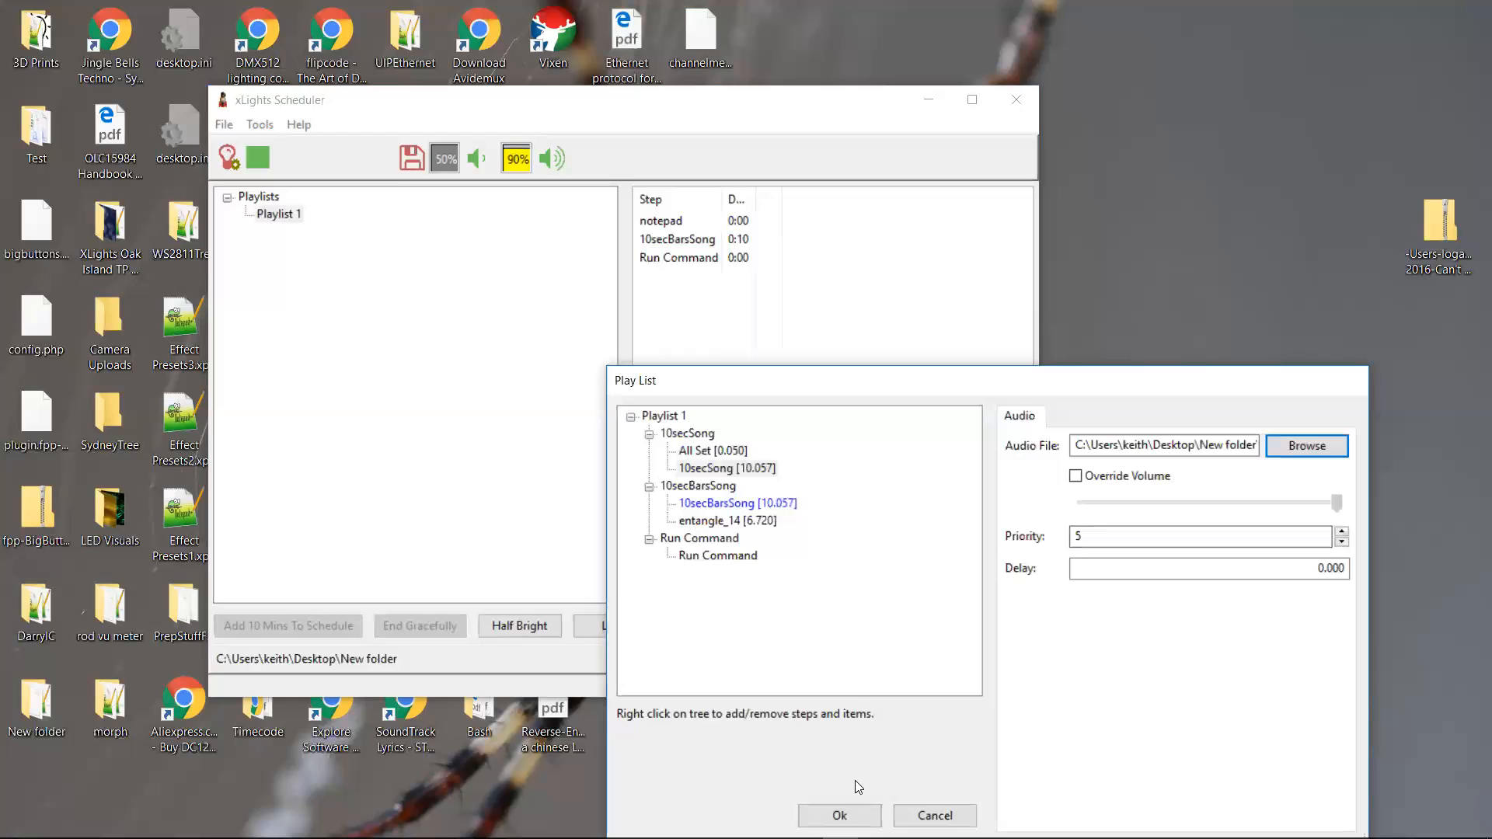
pyautogui.click(840, 815)
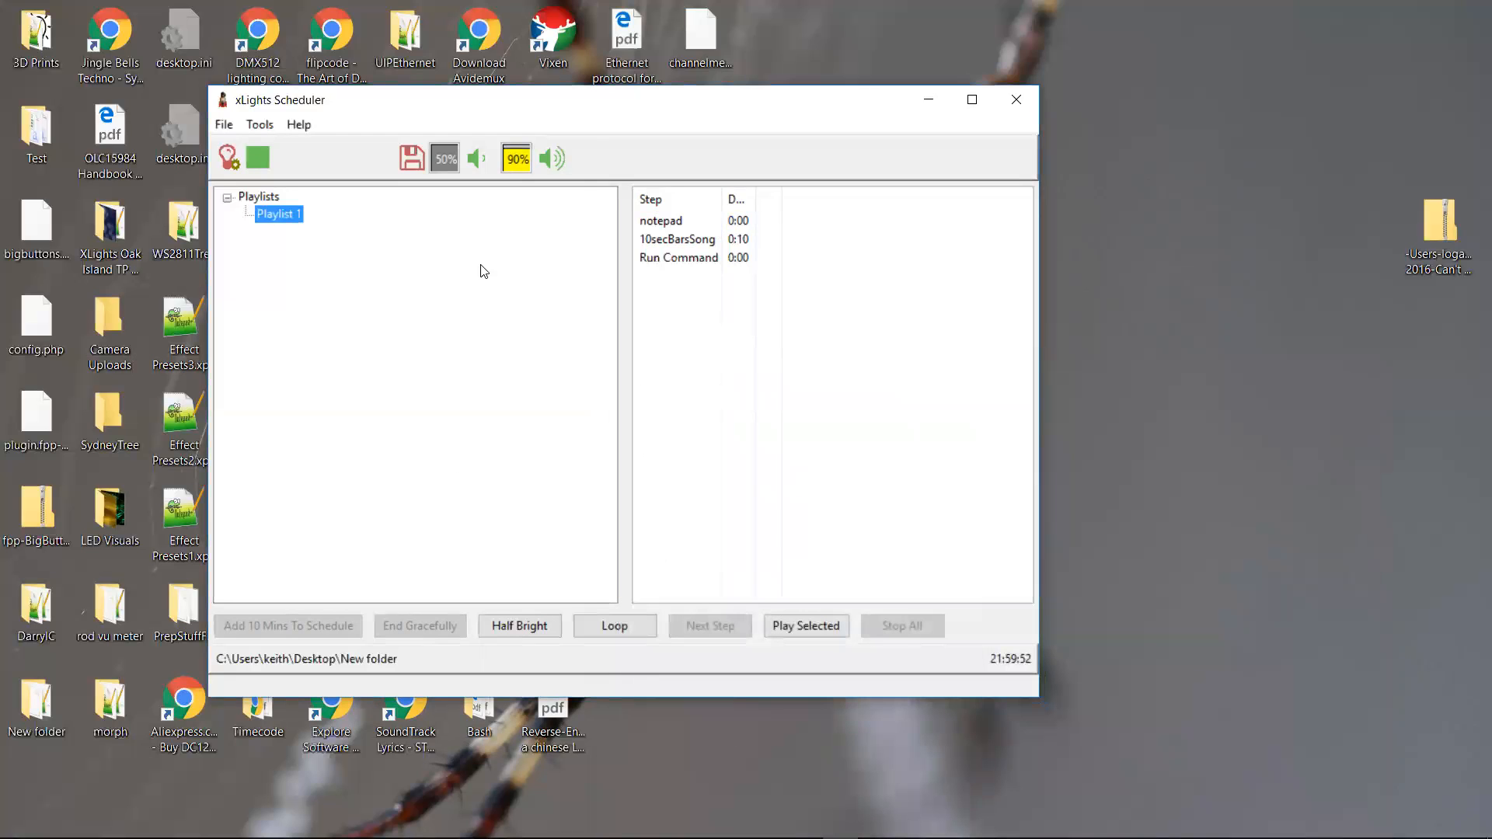
pyautogui.click(414, 158)
# Step: Play Playlist 1 looped, then pause and resume its playback
pyautogui.click(591, 617)
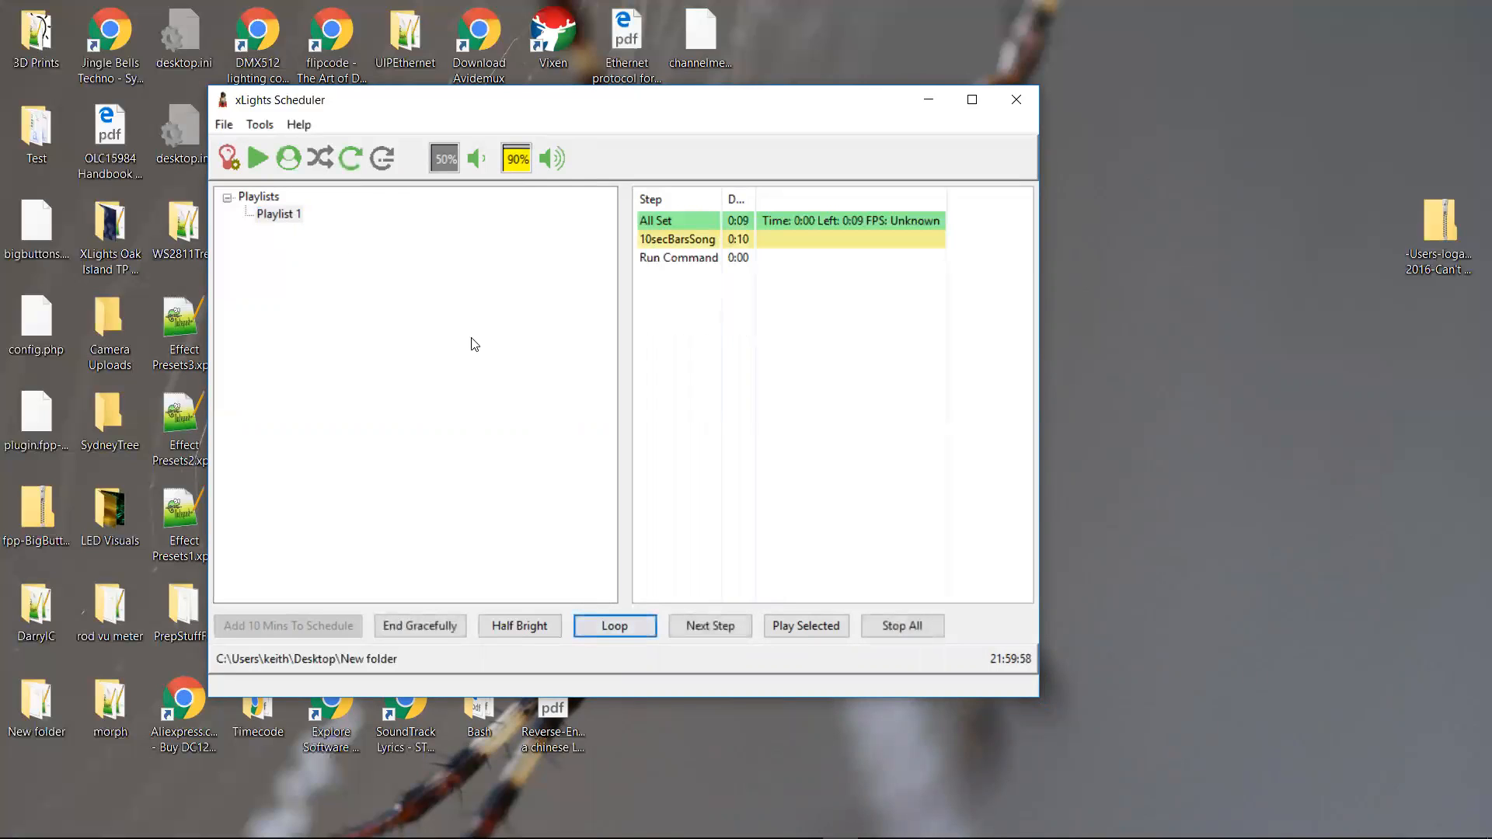
pyautogui.click(255, 157)
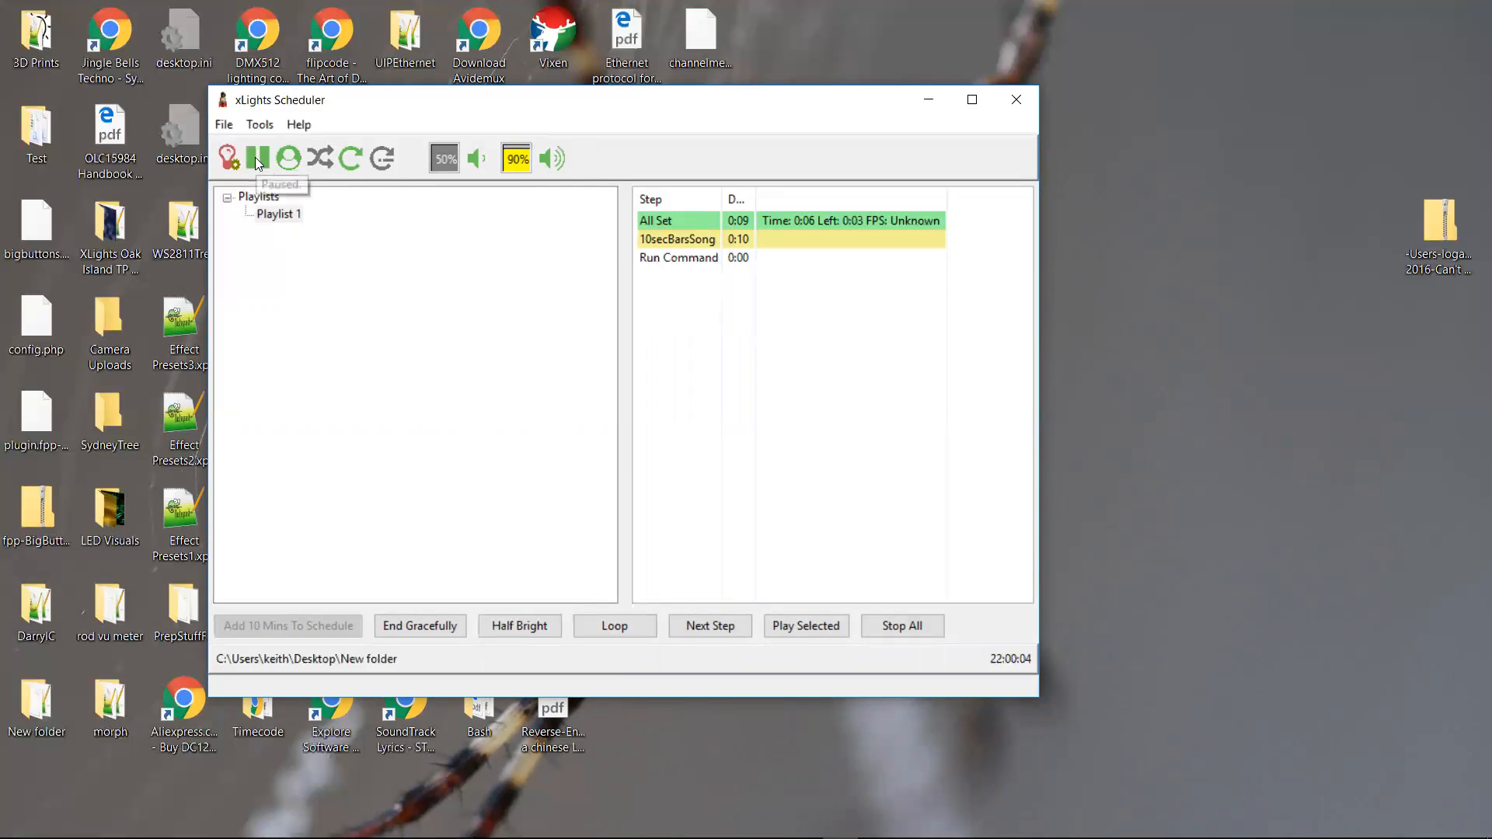
pyautogui.click(255, 160)
pyautogui.click(230, 158)
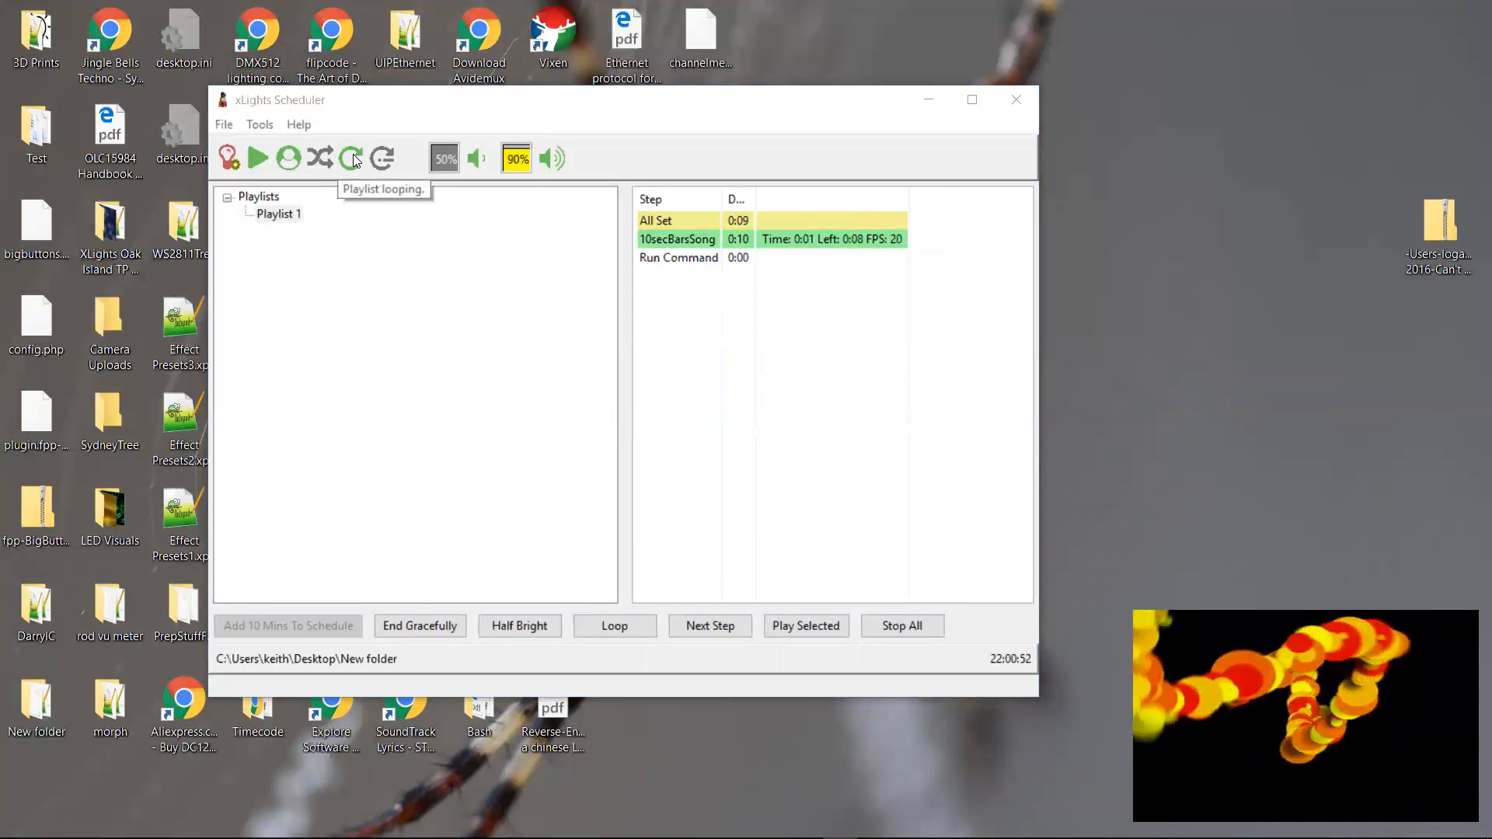
# Step: Switch looping of the current step on and off again, and raise the volume to 100%
pyautogui.click(384, 162)
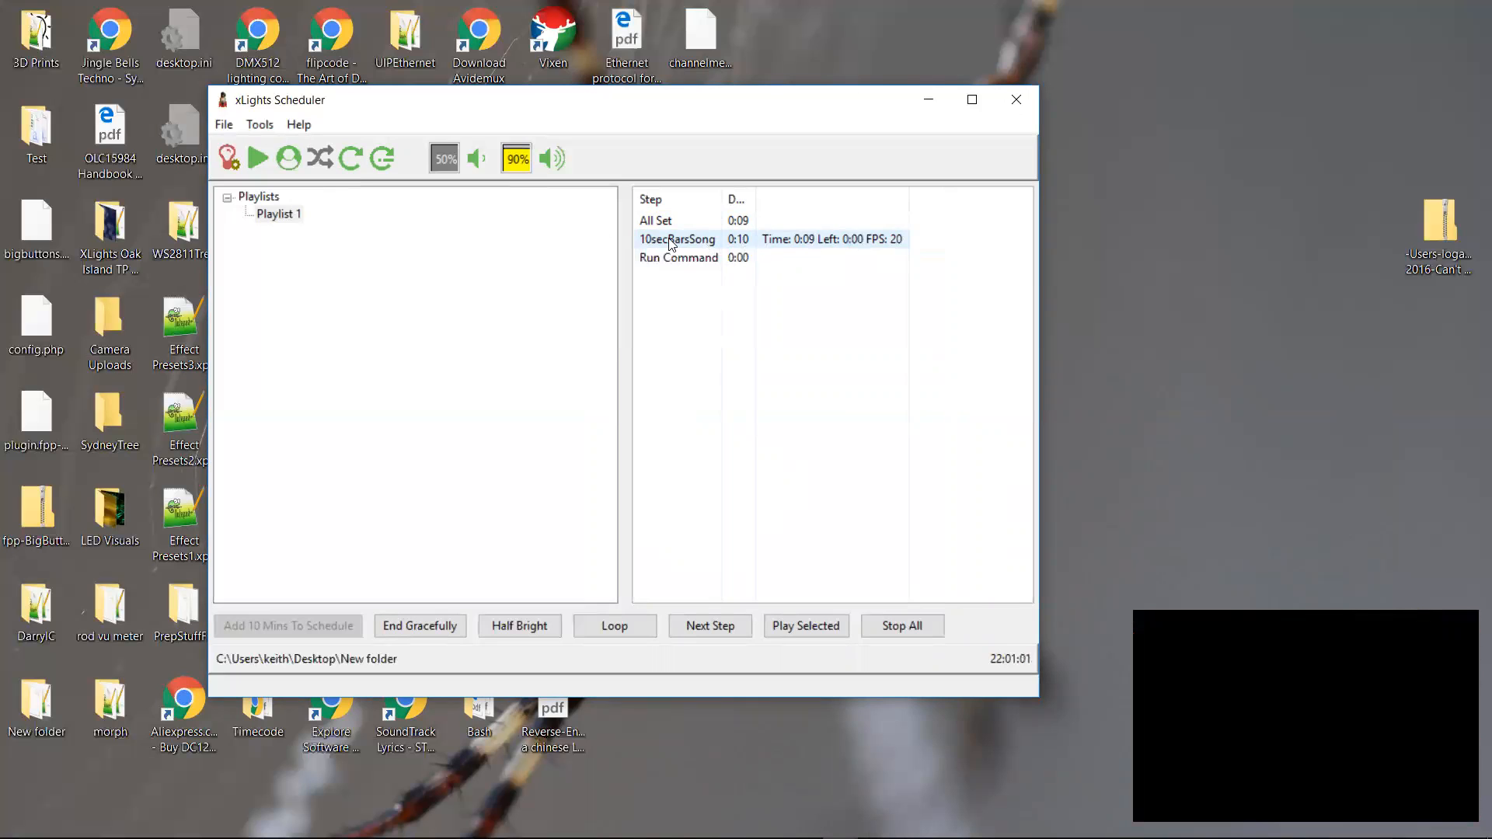
pyautogui.click(382, 162)
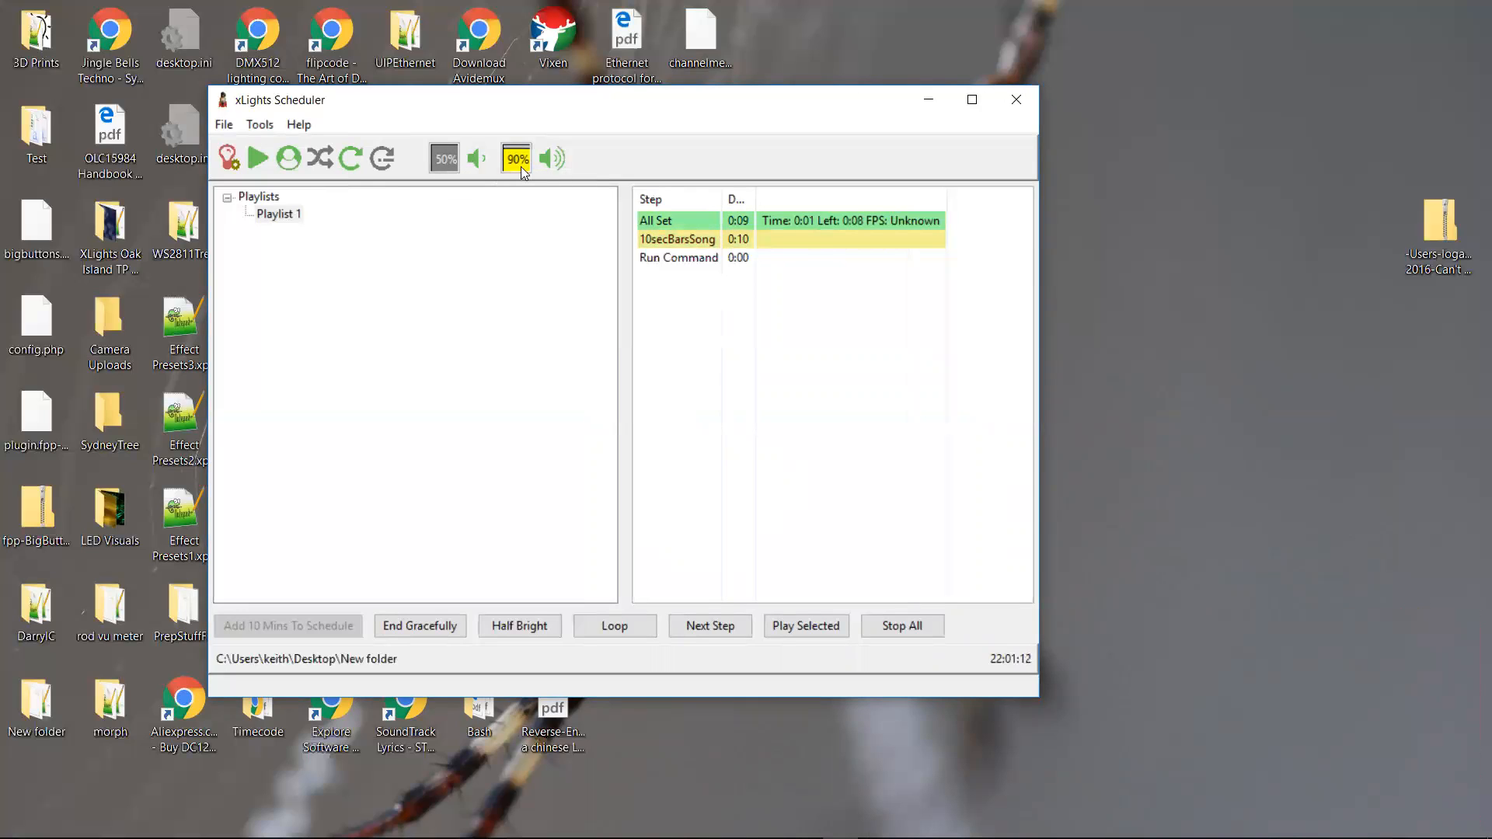
pyautogui.click(549, 157)
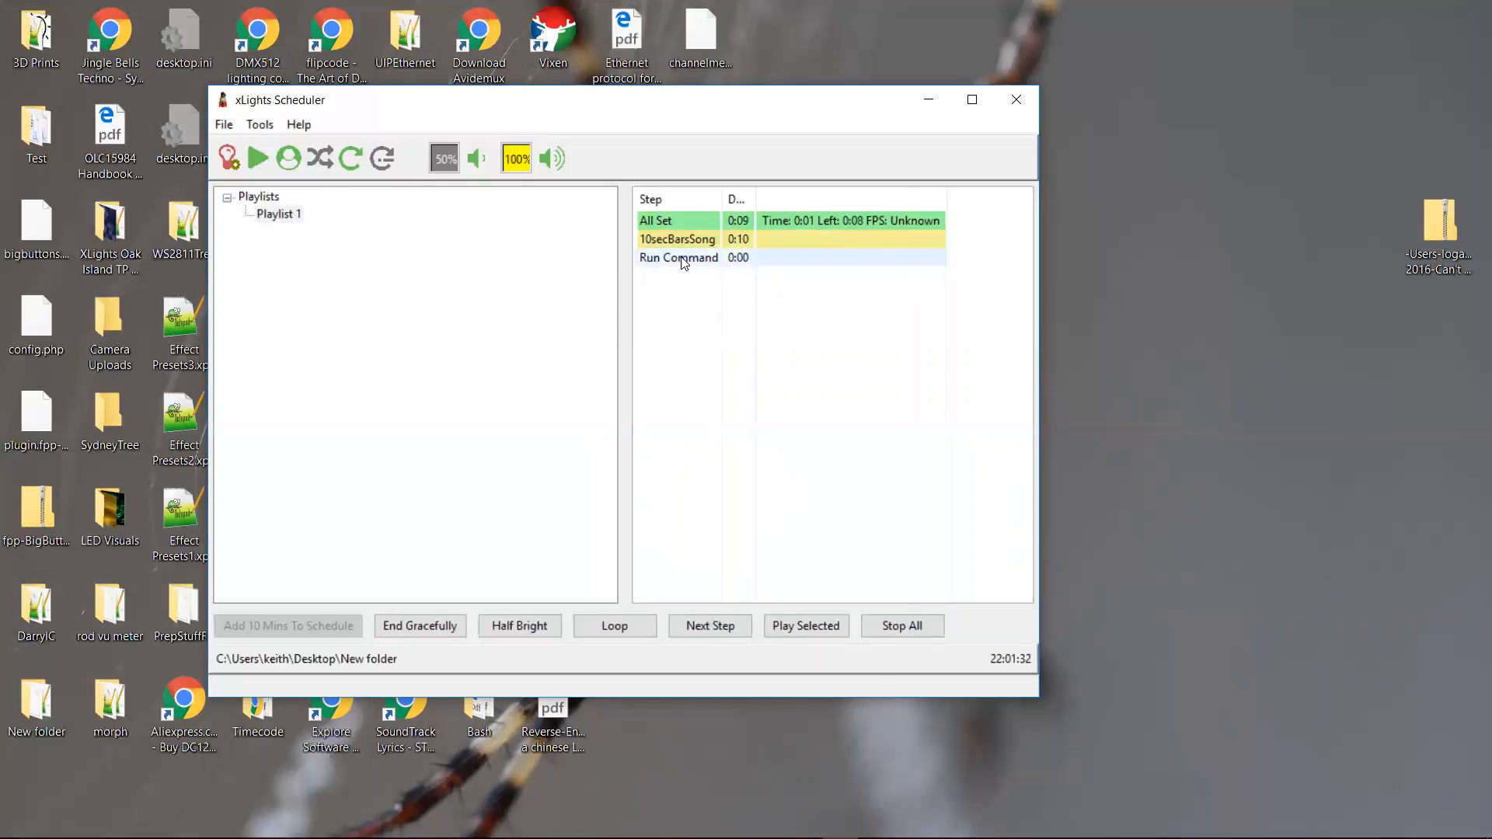
# Step: Open Playlist 1 for review, dismiss it without changes and stop all playback
pyautogui.doubleClick(276, 213)
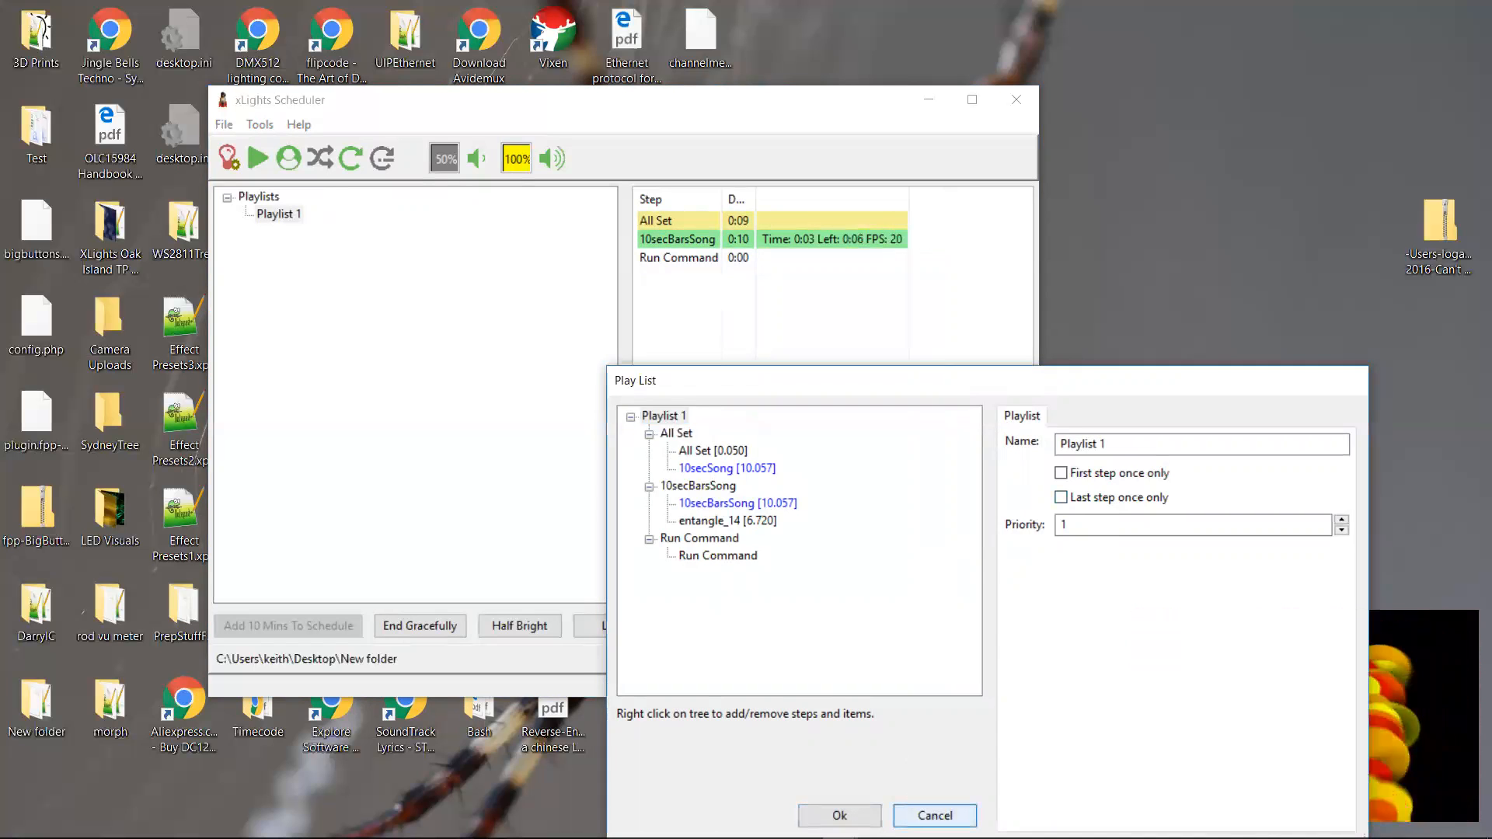
pyautogui.click(935, 815)
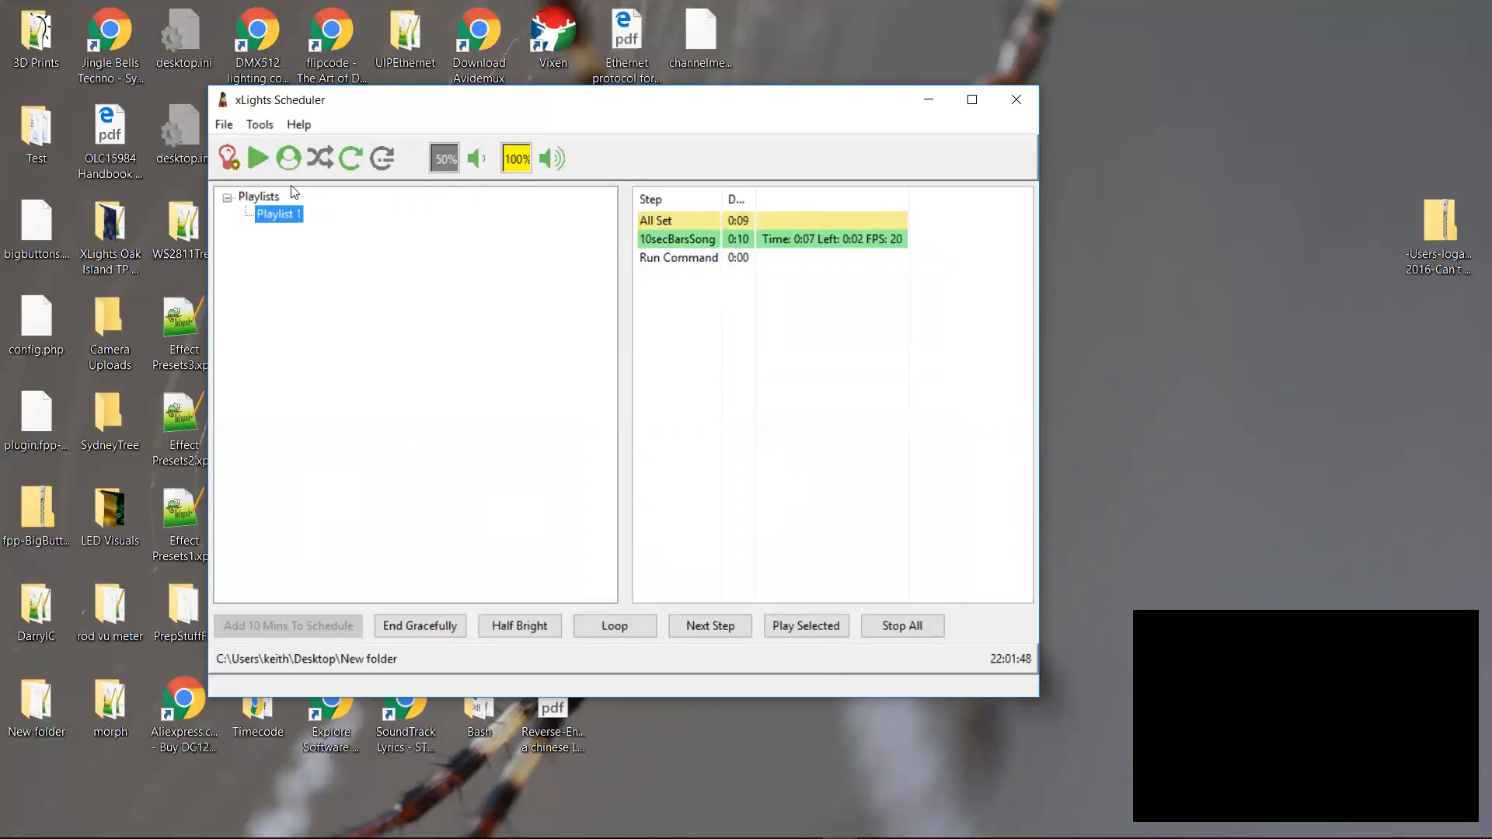
pyautogui.click(903, 625)
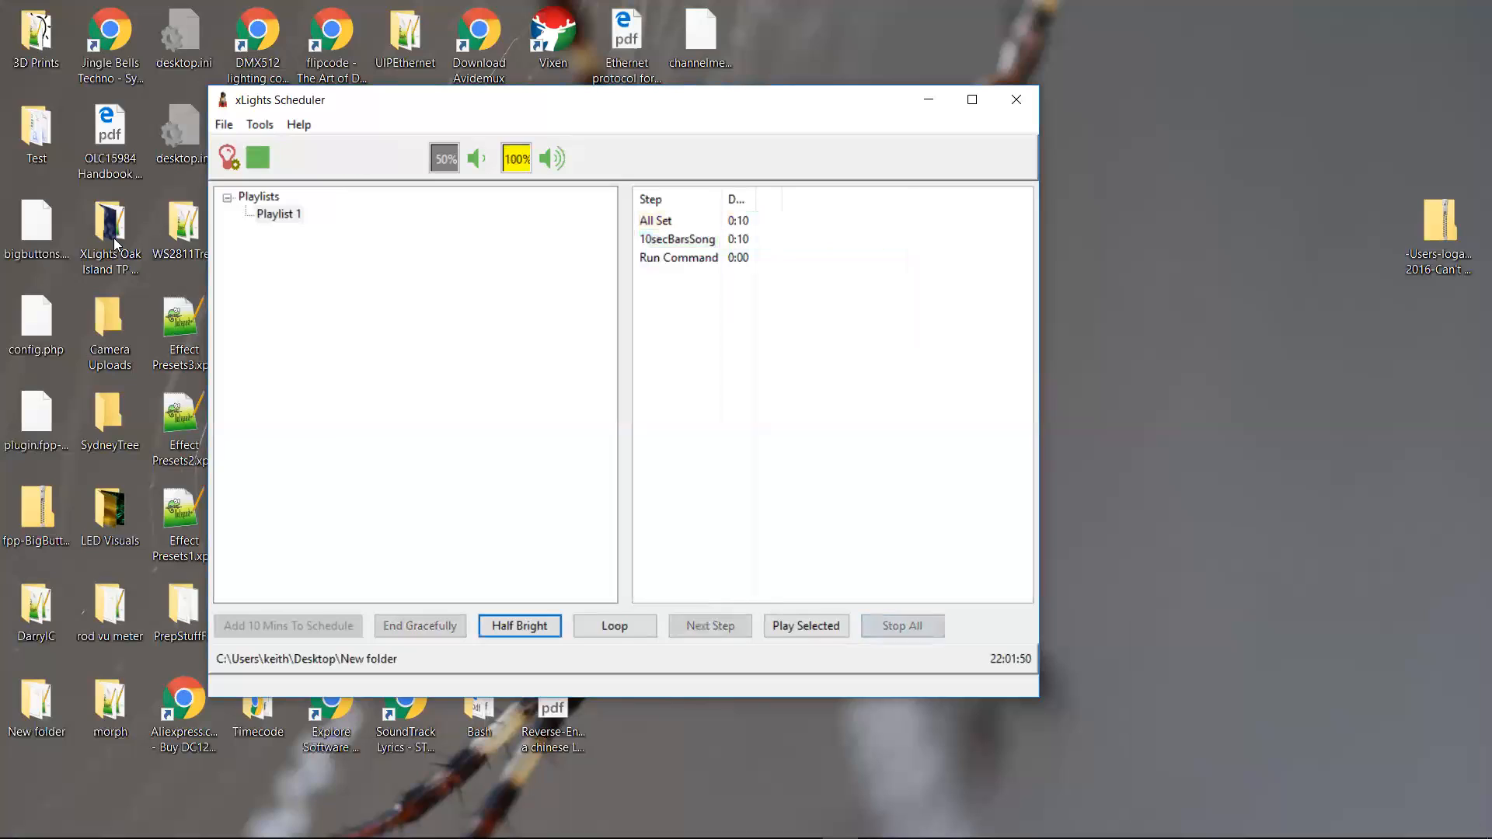
# Step: Schedule Playlist 1 with an off time of 1:00:00 and looping enabled
pyautogui.click(228, 173)
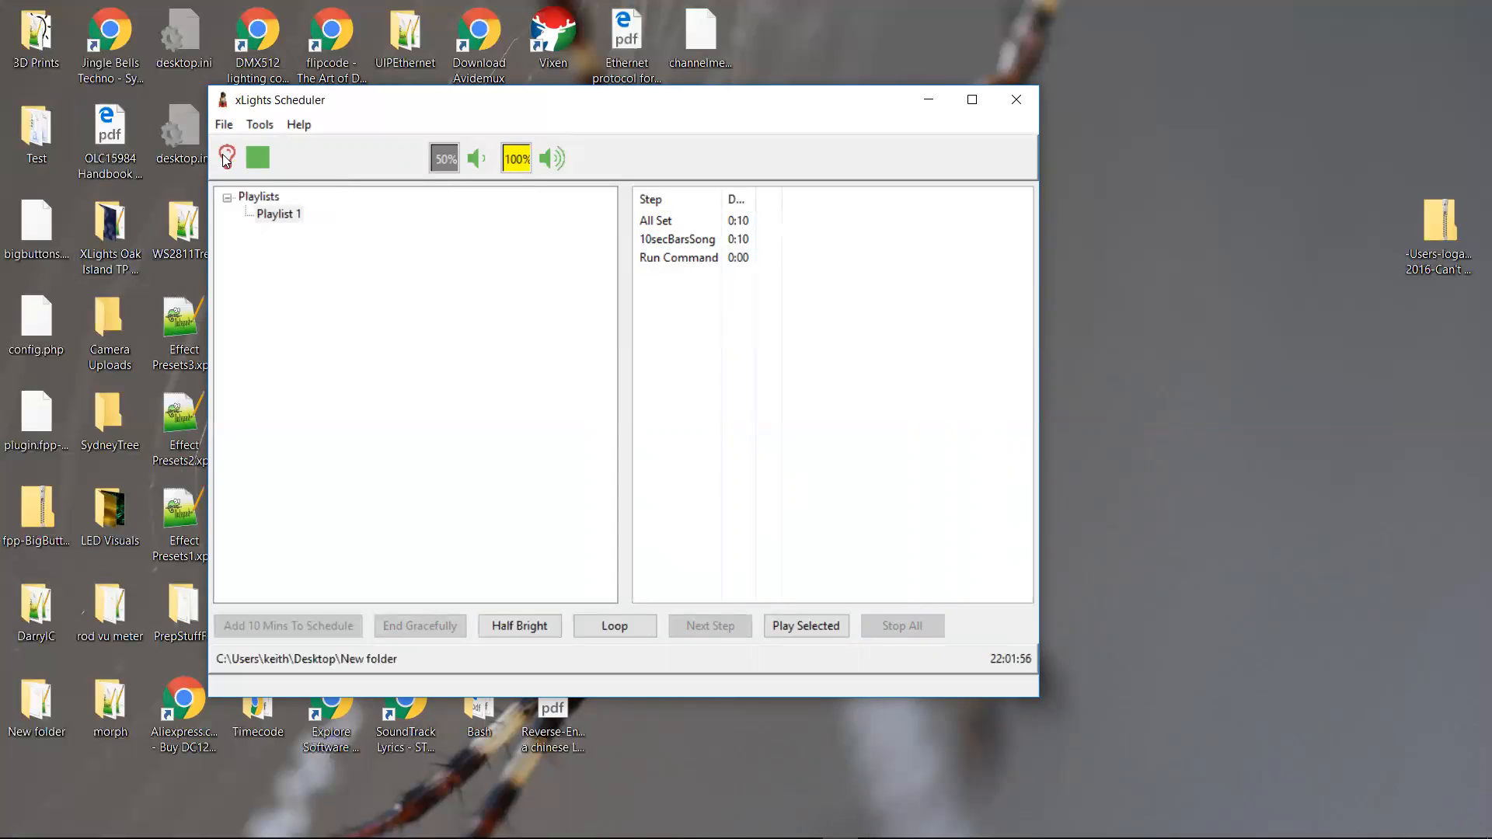
pyautogui.rightClick(273, 216)
pyautogui.click(314, 243)
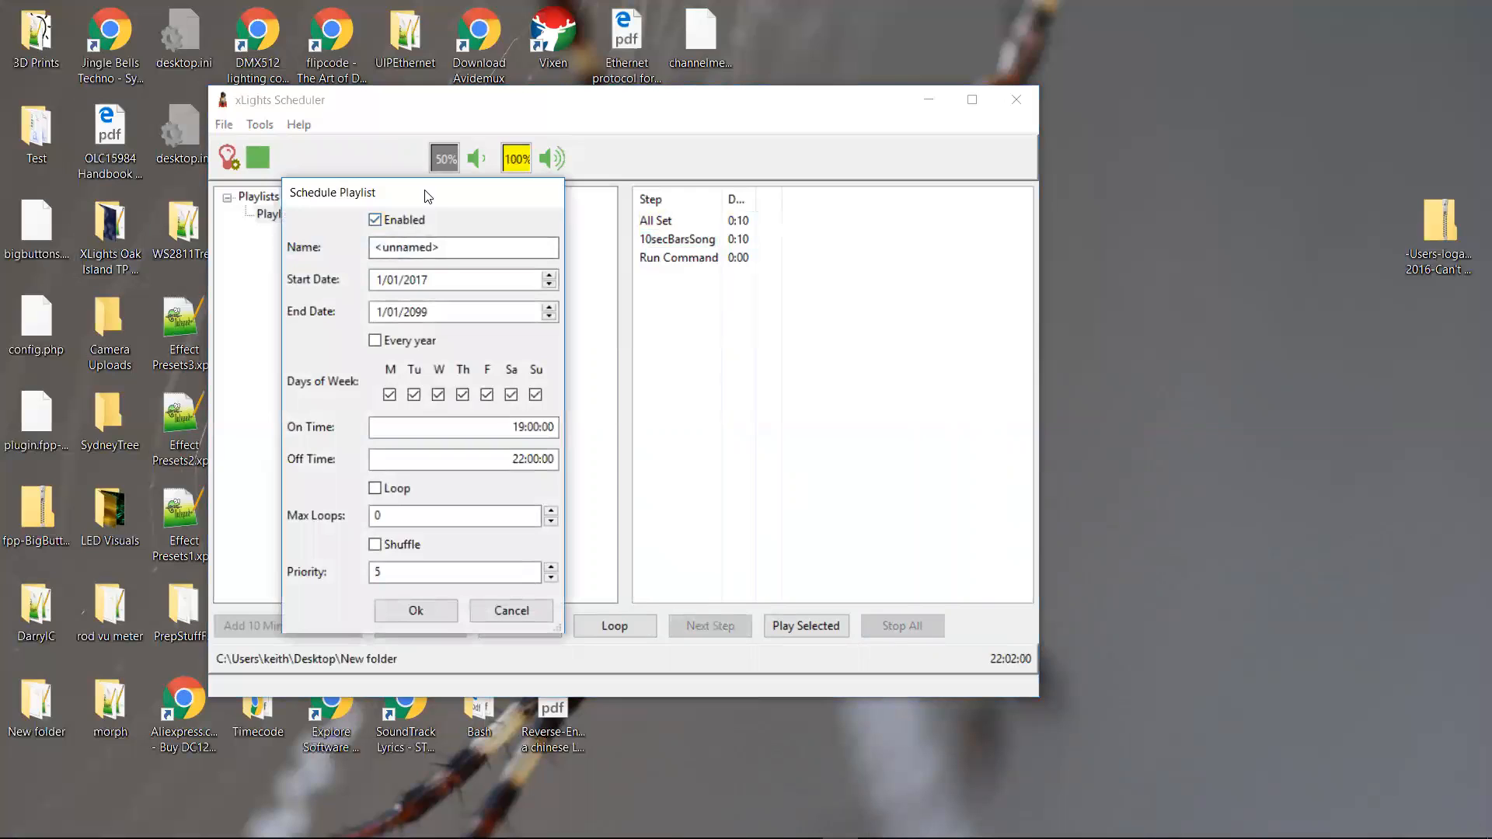
pyautogui.moveTo(427, 196); pyautogui.dragTo(676, 52)
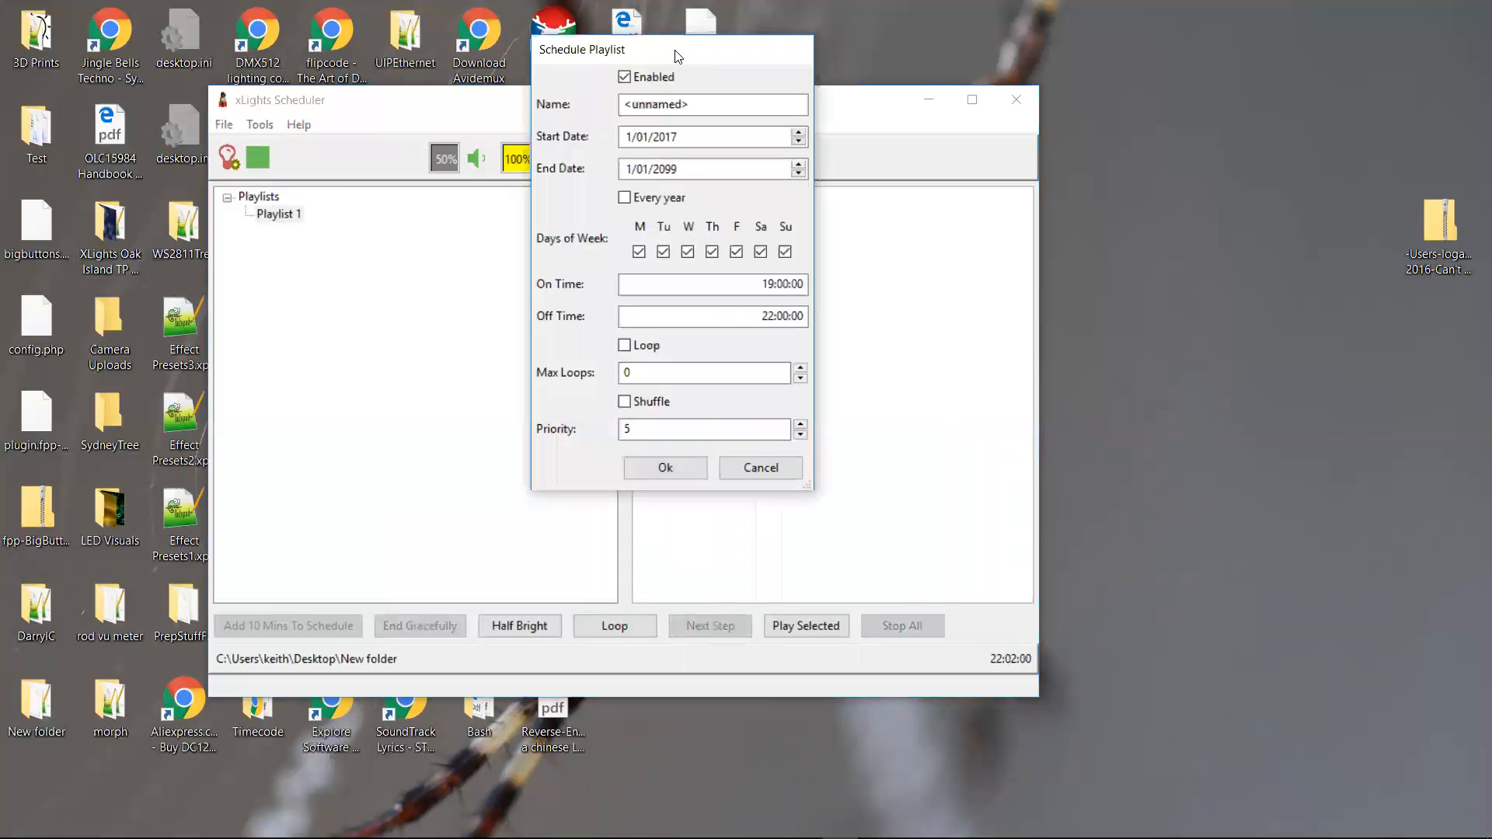
pyautogui.click(698, 104)
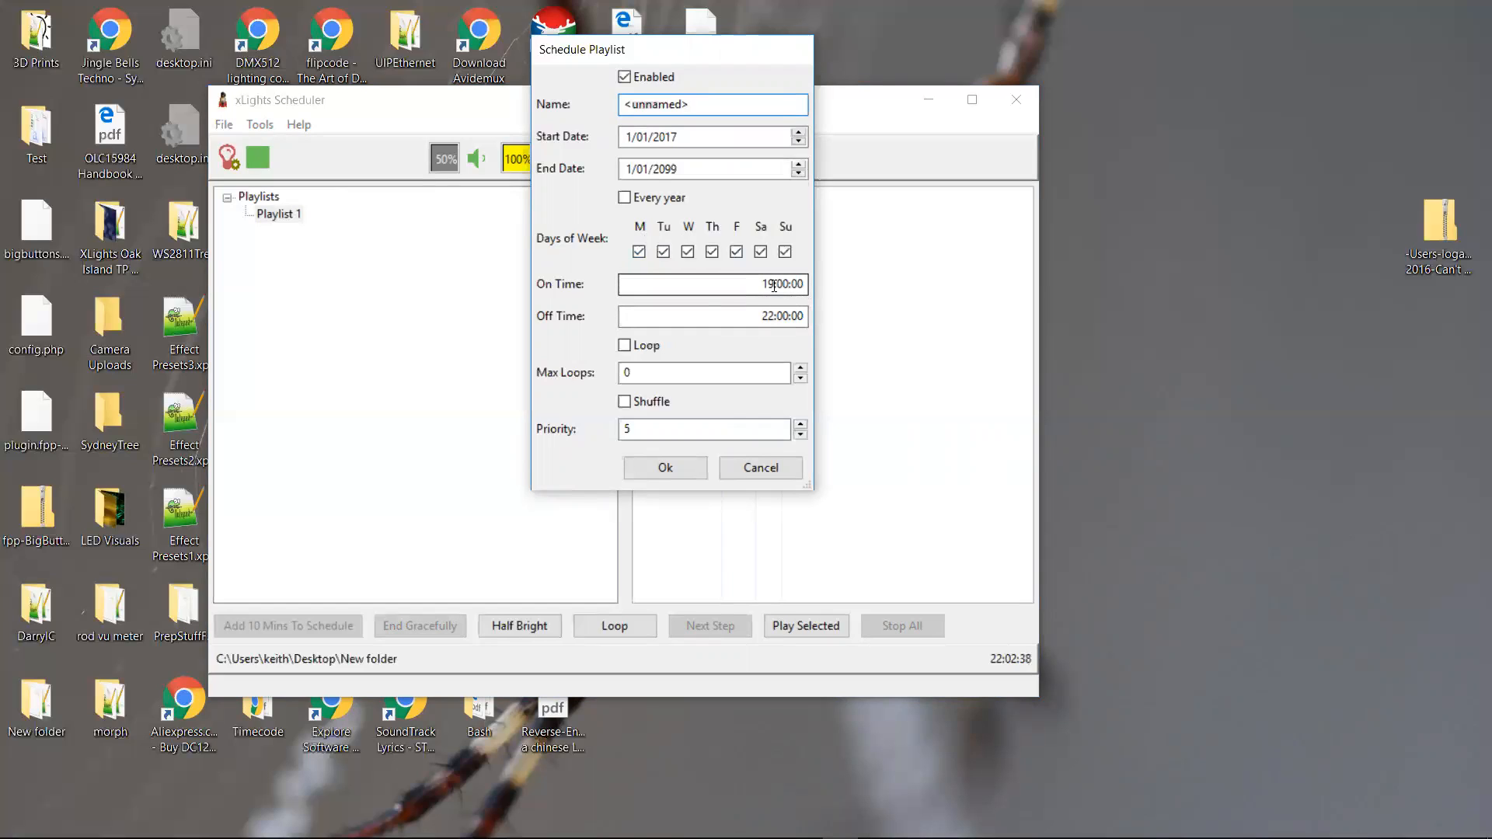
pyautogui.click(729, 319)
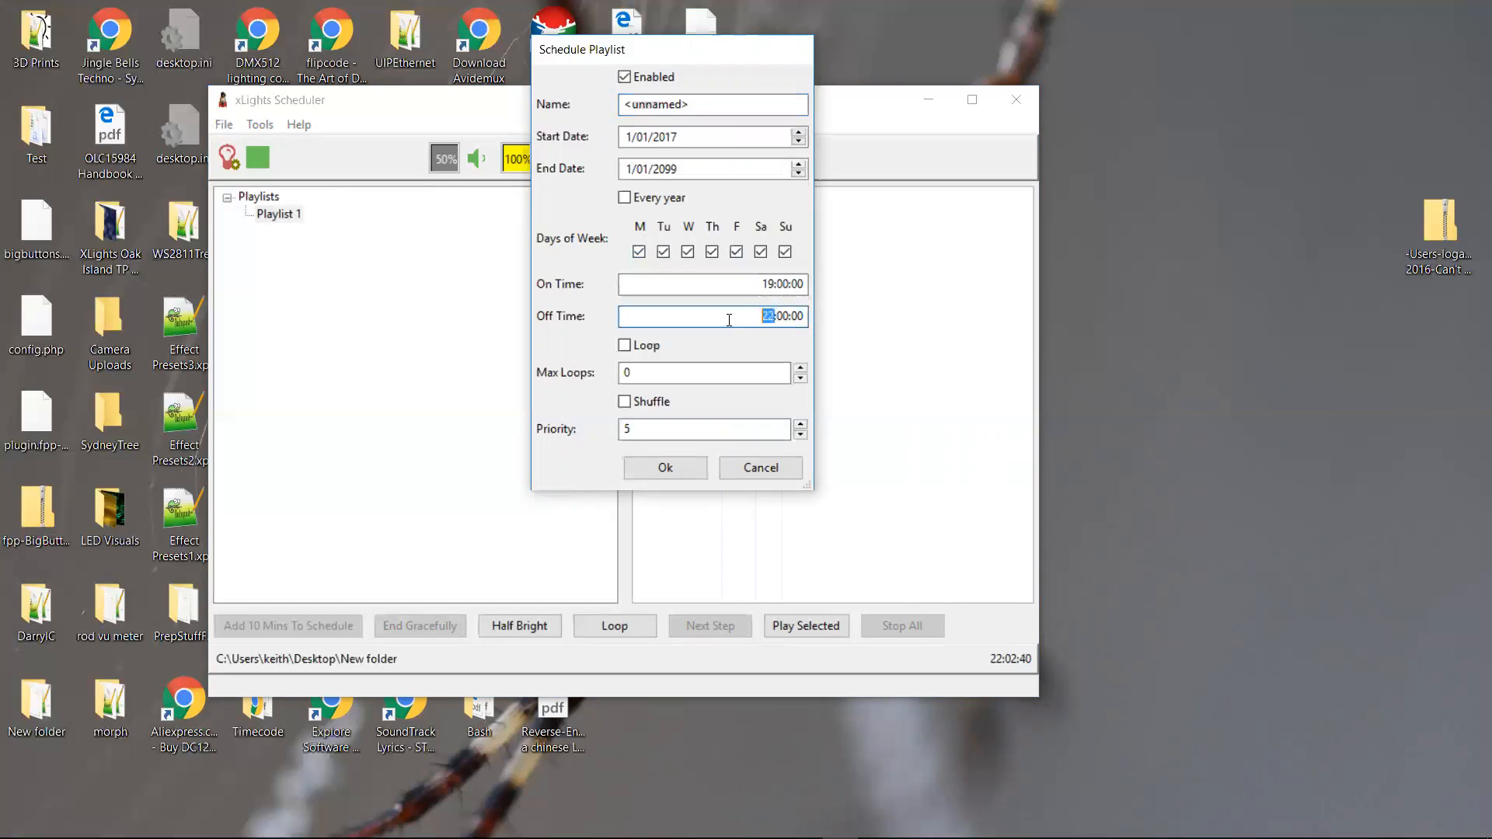
pyautogui.write('1')
pyautogui.press('Tab')
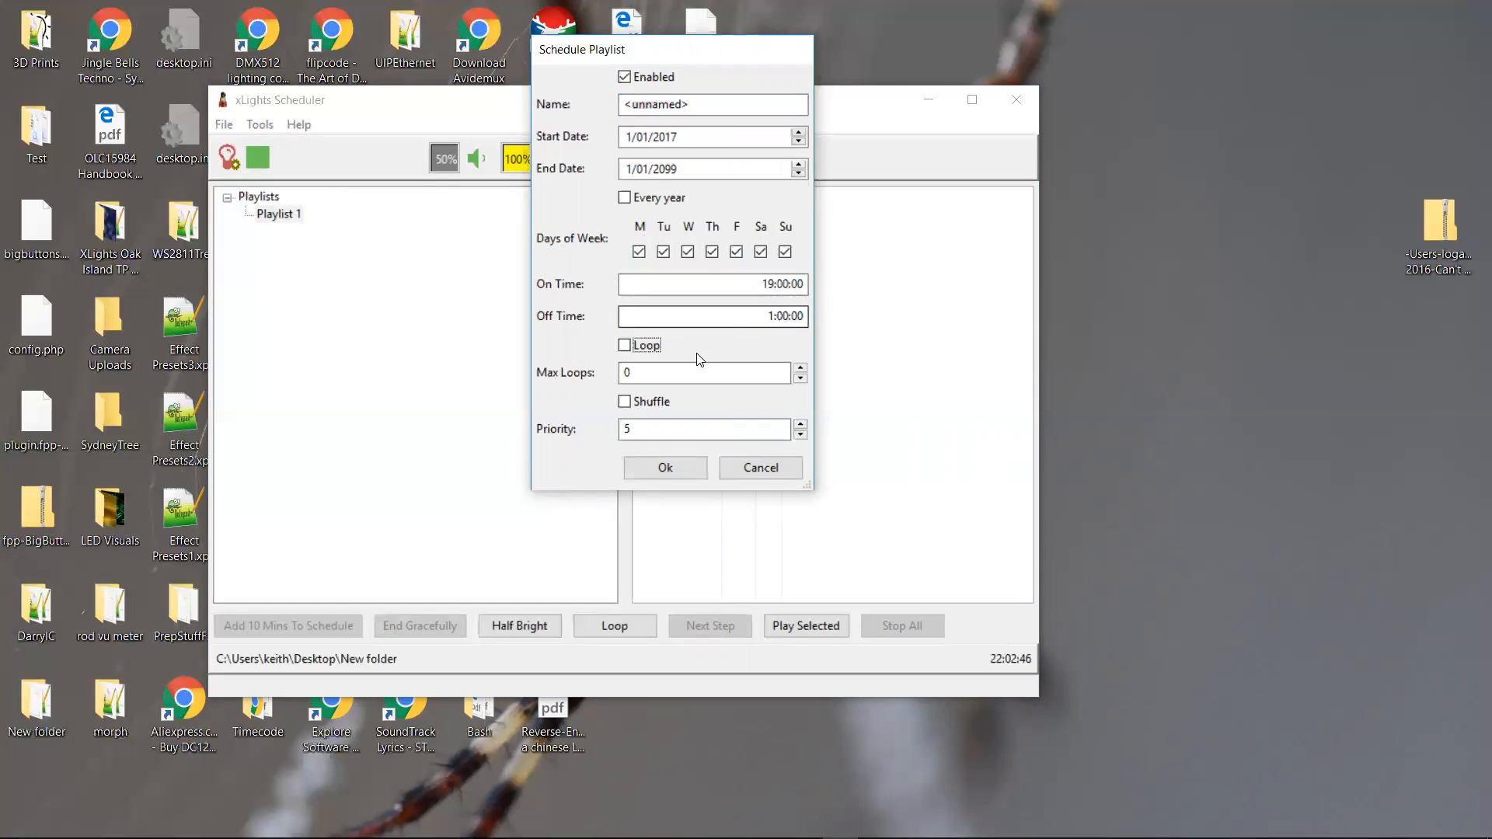
pyautogui.click(656, 347)
pyautogui.click(661, 373)
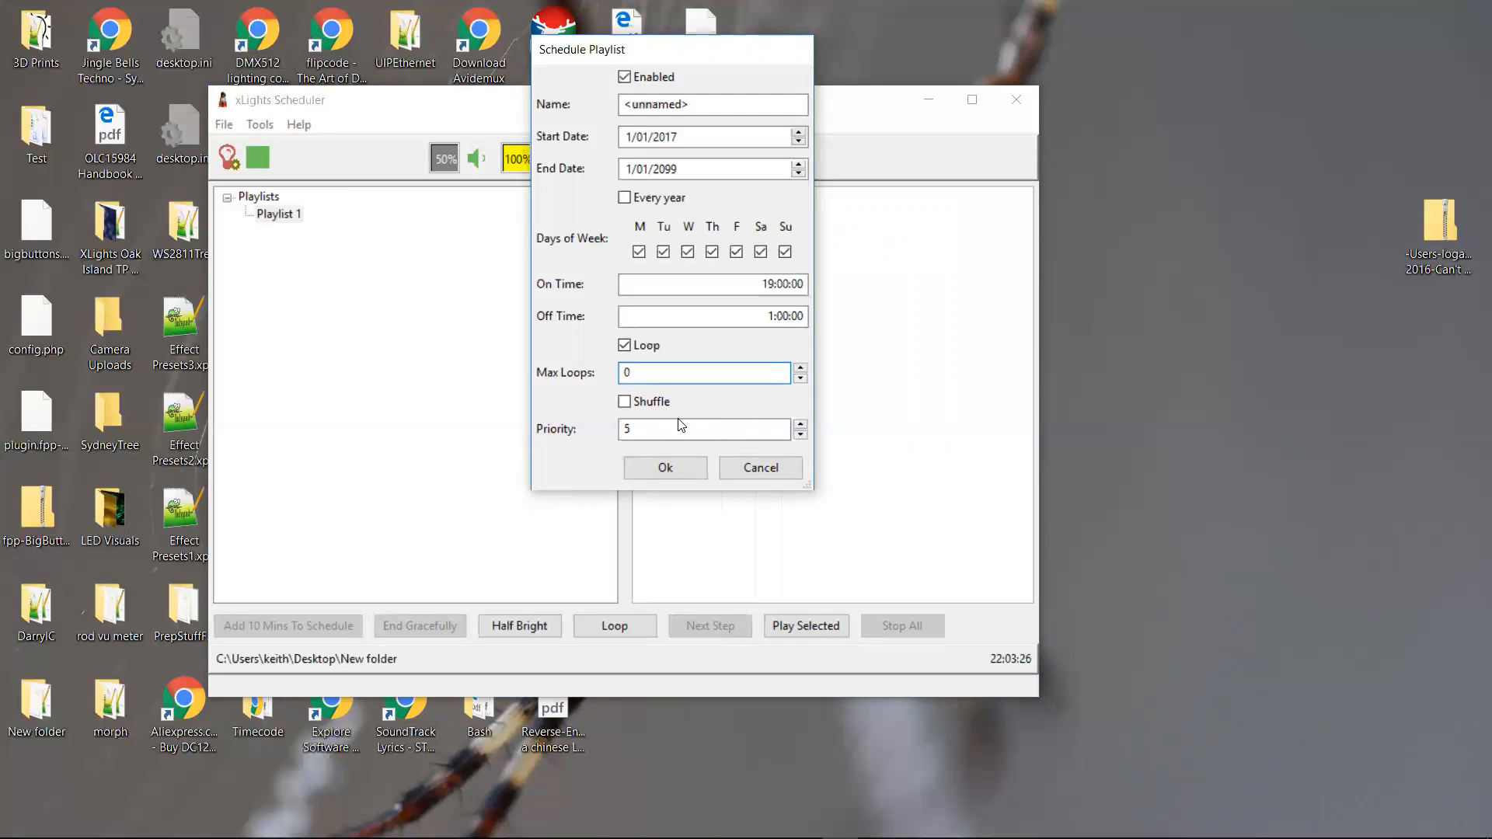
pyautogui.click(674, 467)
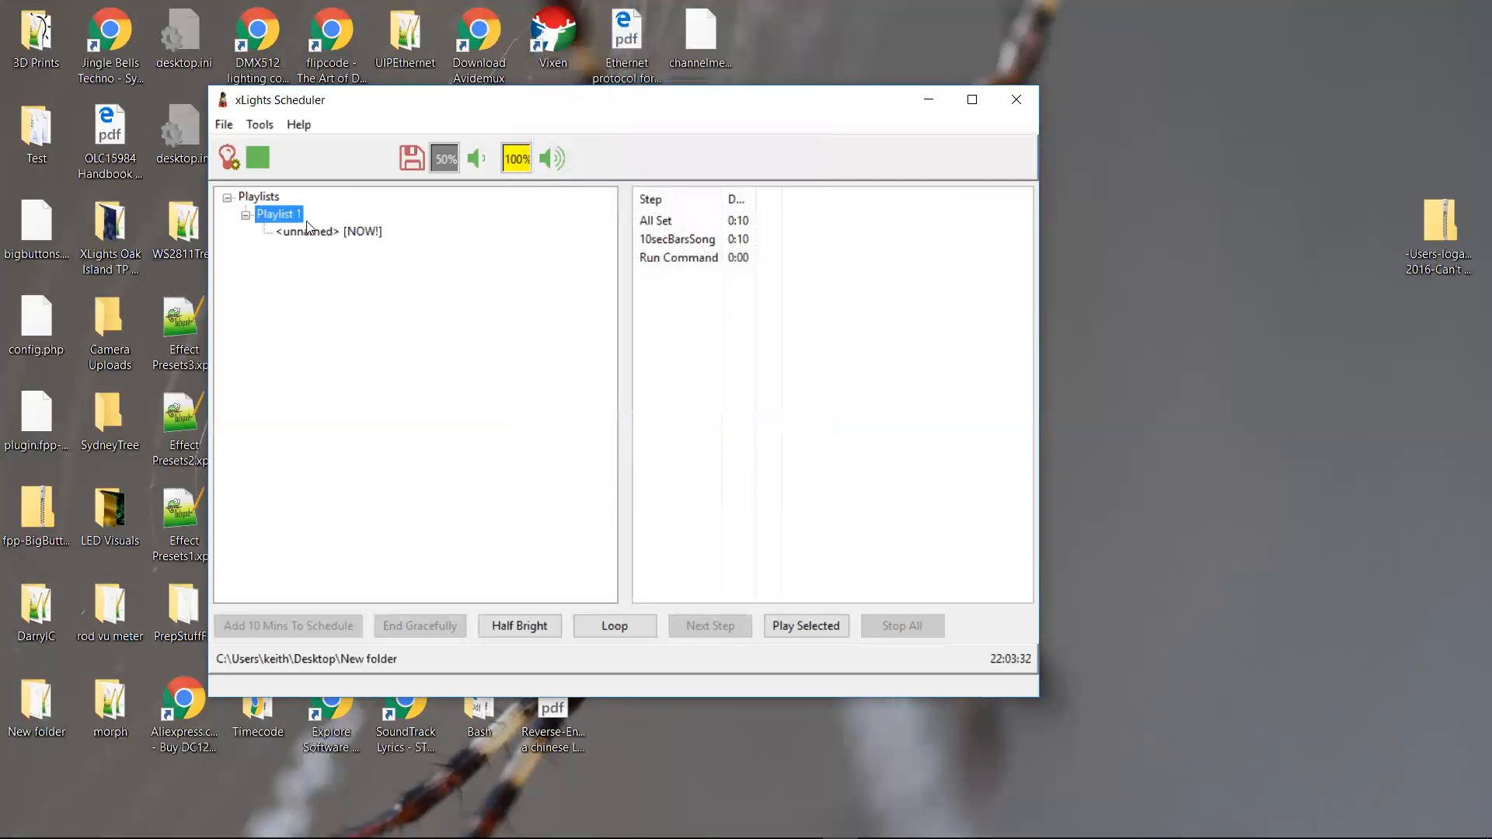
# Step: Review the new schedule under Playlist 1 and save the changes
pyautogui.click(342, 232)
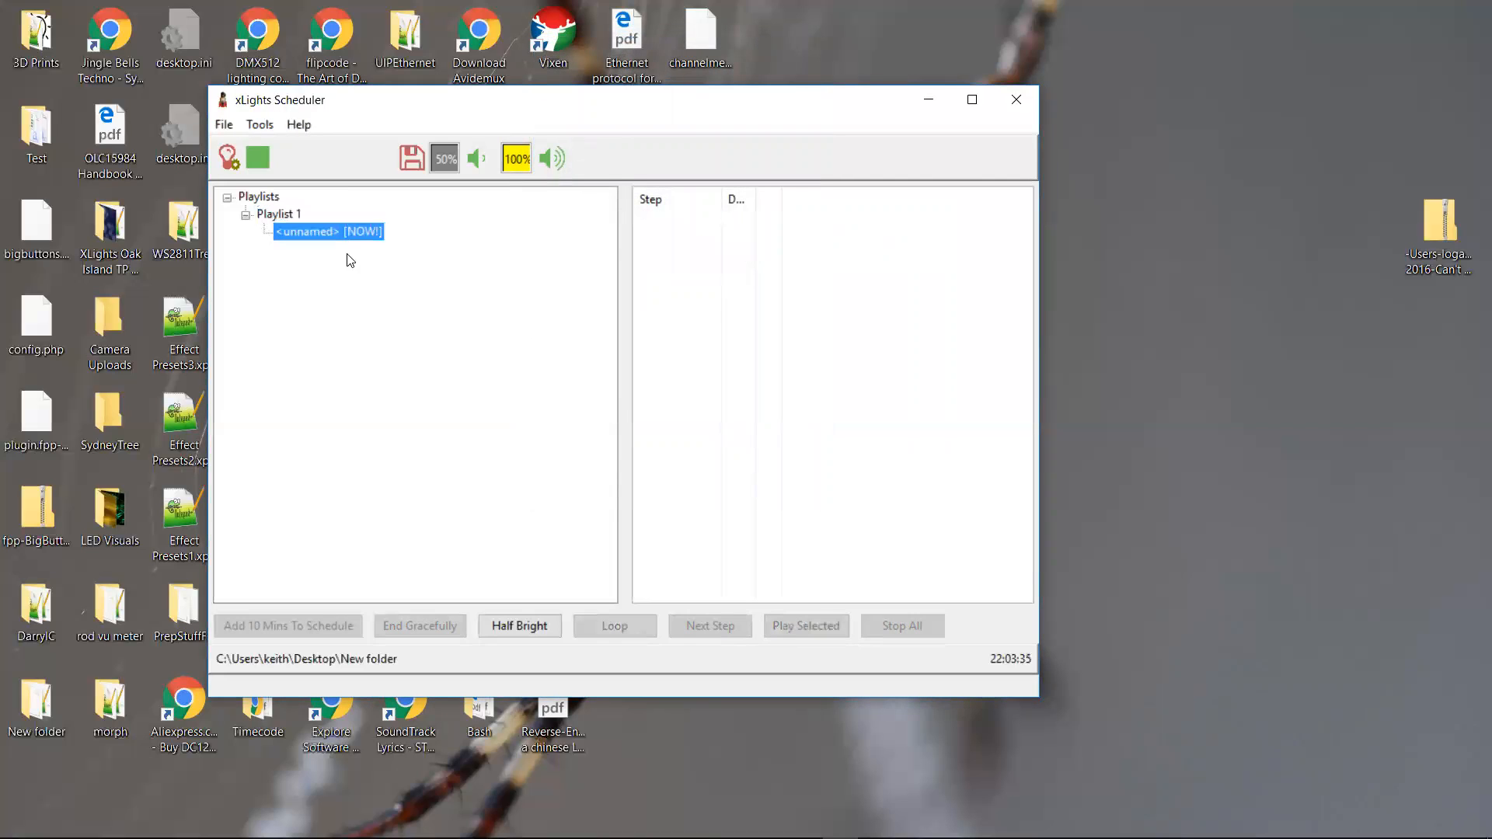
pyautogui.click(280, 214)
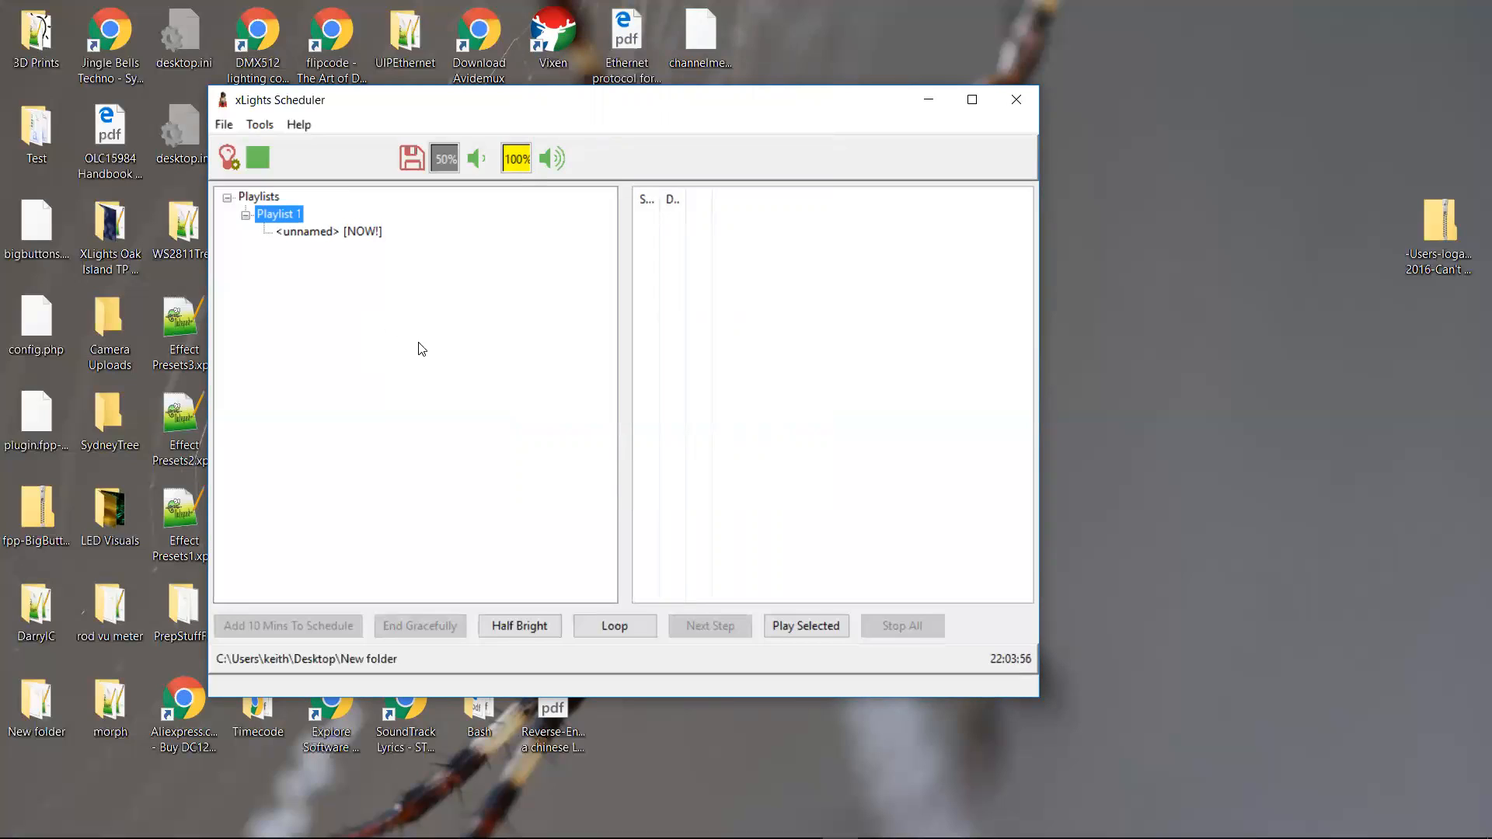
pyautogui.doubleClick(366, 233)
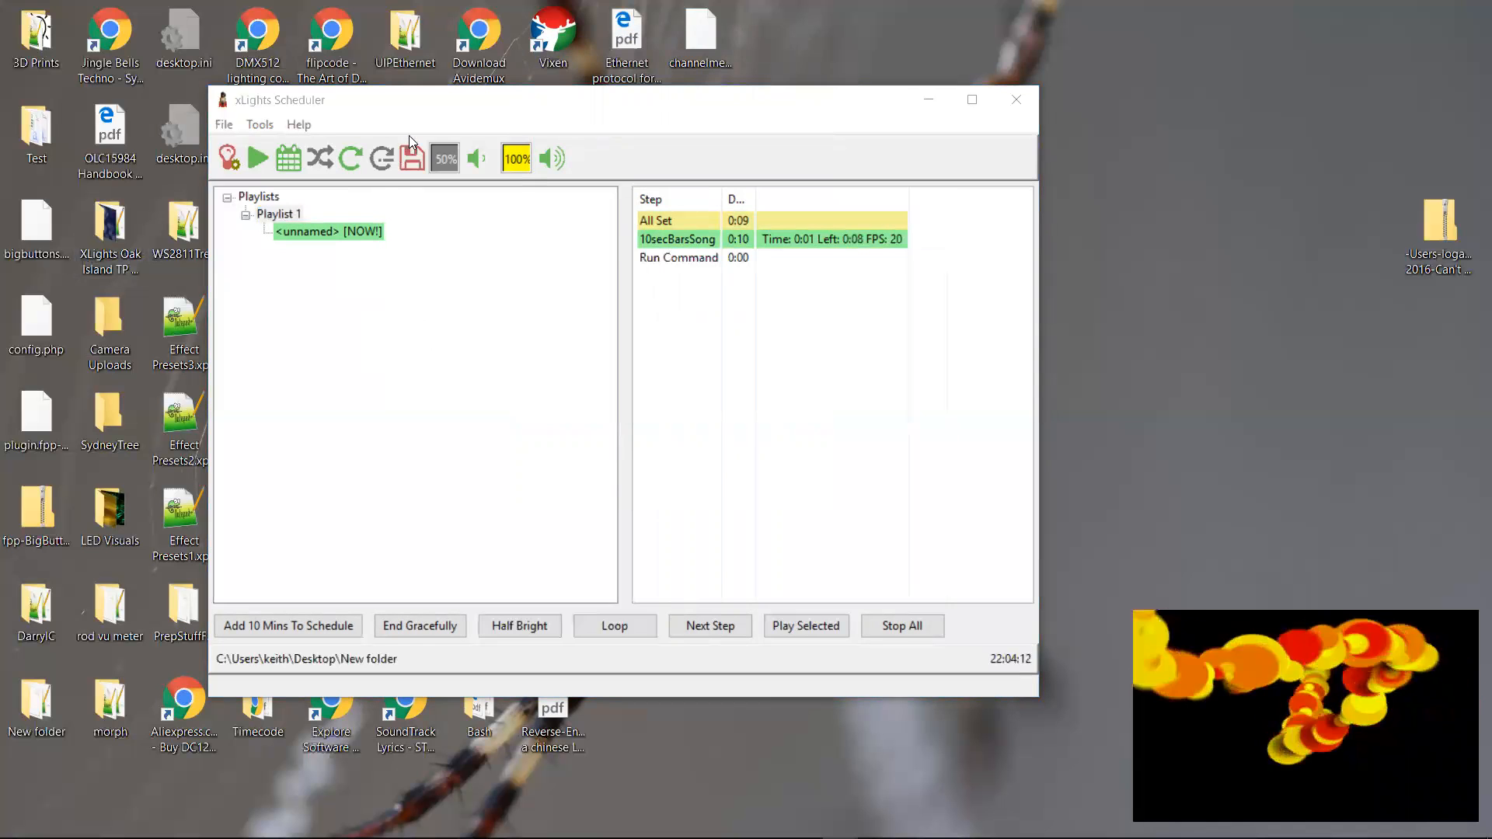
pyautogui.click(413, 155)
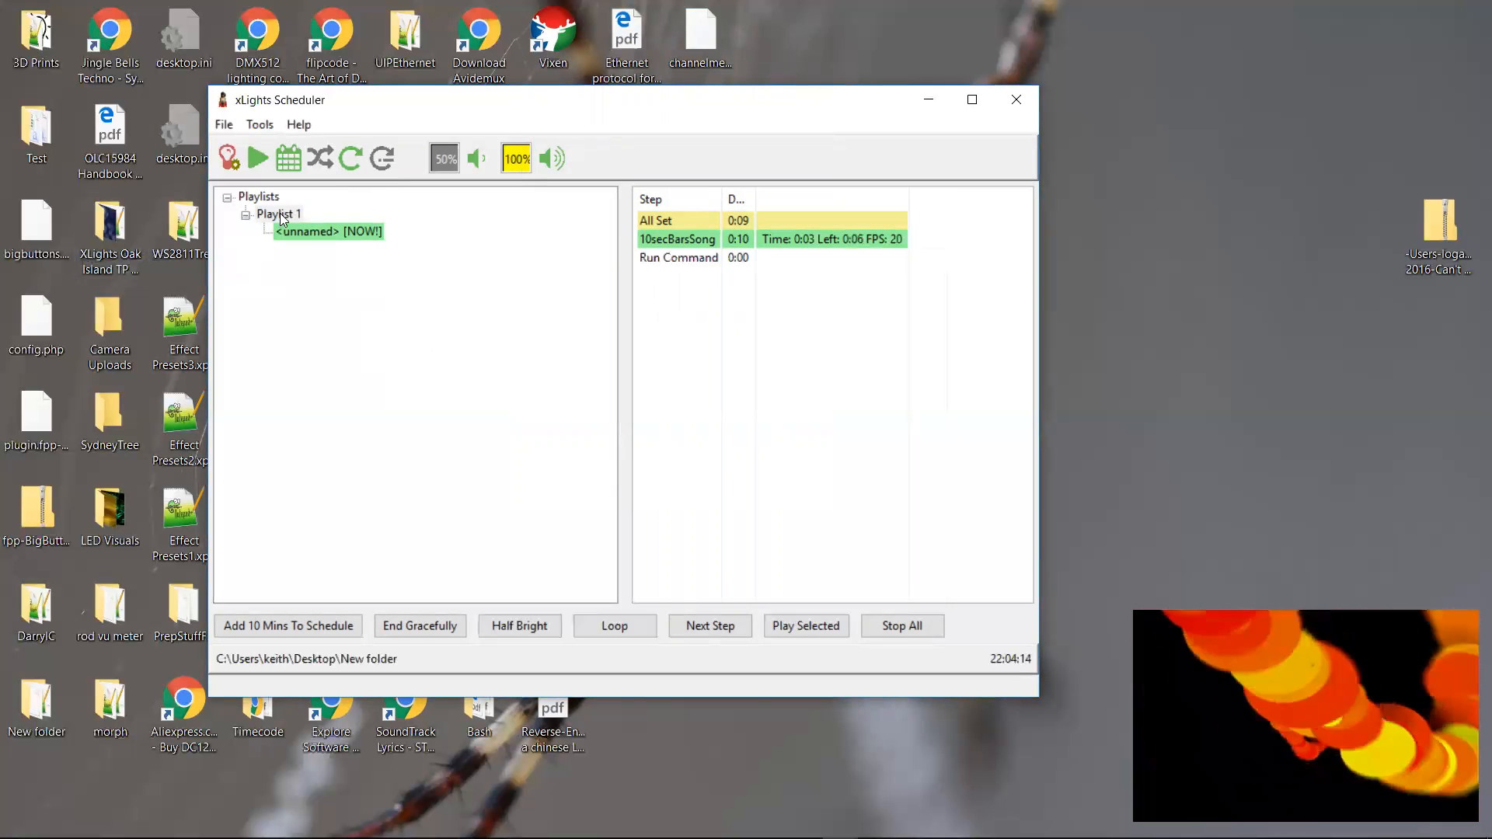
# Step: Add a second schedule to Playlist 1 that excludes Wednesday, Thursday, Saturday and Sunday, and select it in the tree
pyautogui.rightClick(280, 213)
pyautogui.click(322, 243)
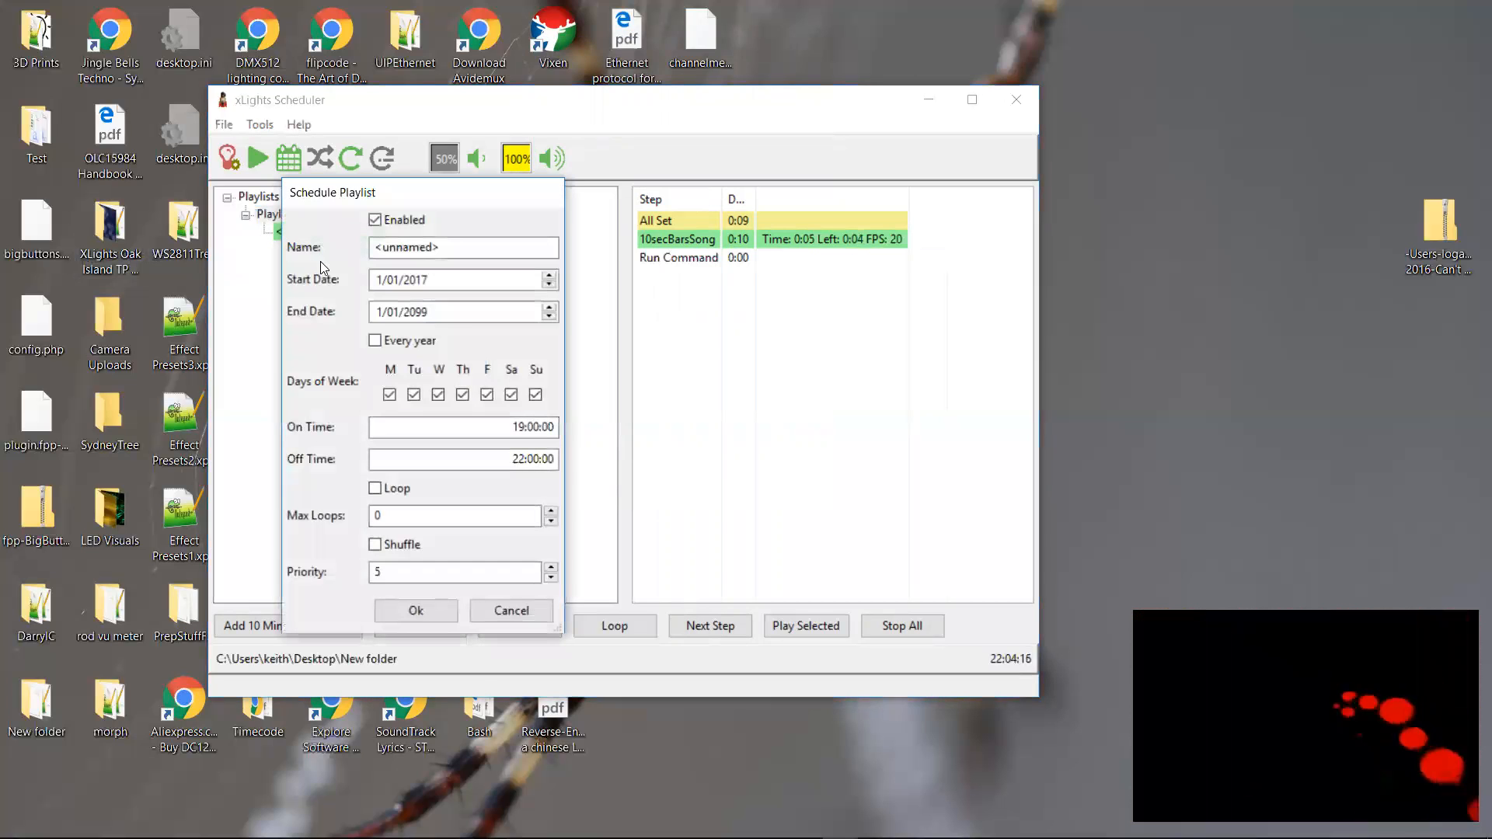
pyautogui.moveTo(435, 193); pyautogui.dragTo(541, 178)
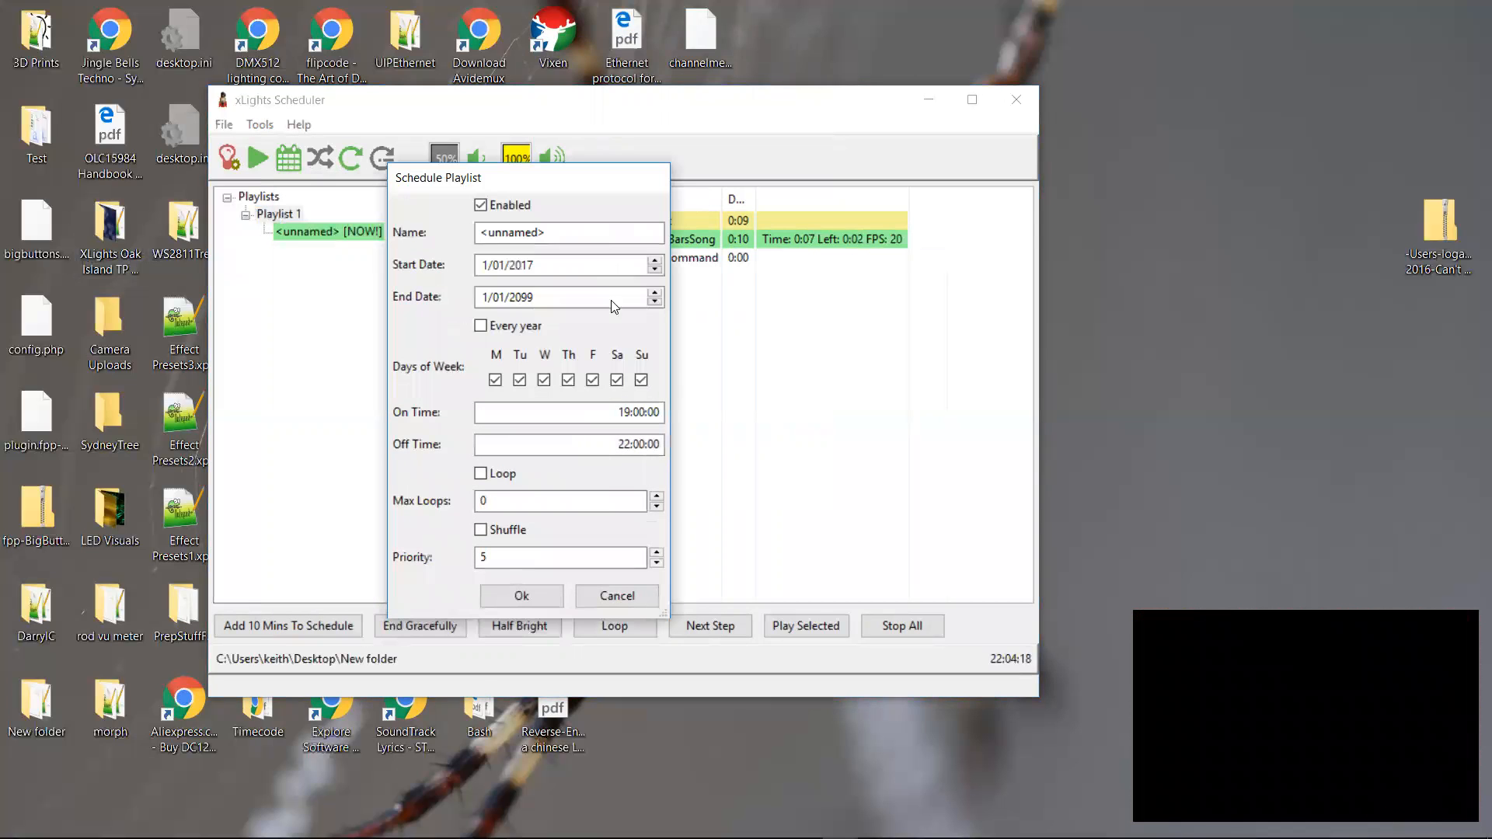
pyautogui.click(617, 380)
pyautogui.click(641, 380)
pyautogui.click(590, 450)
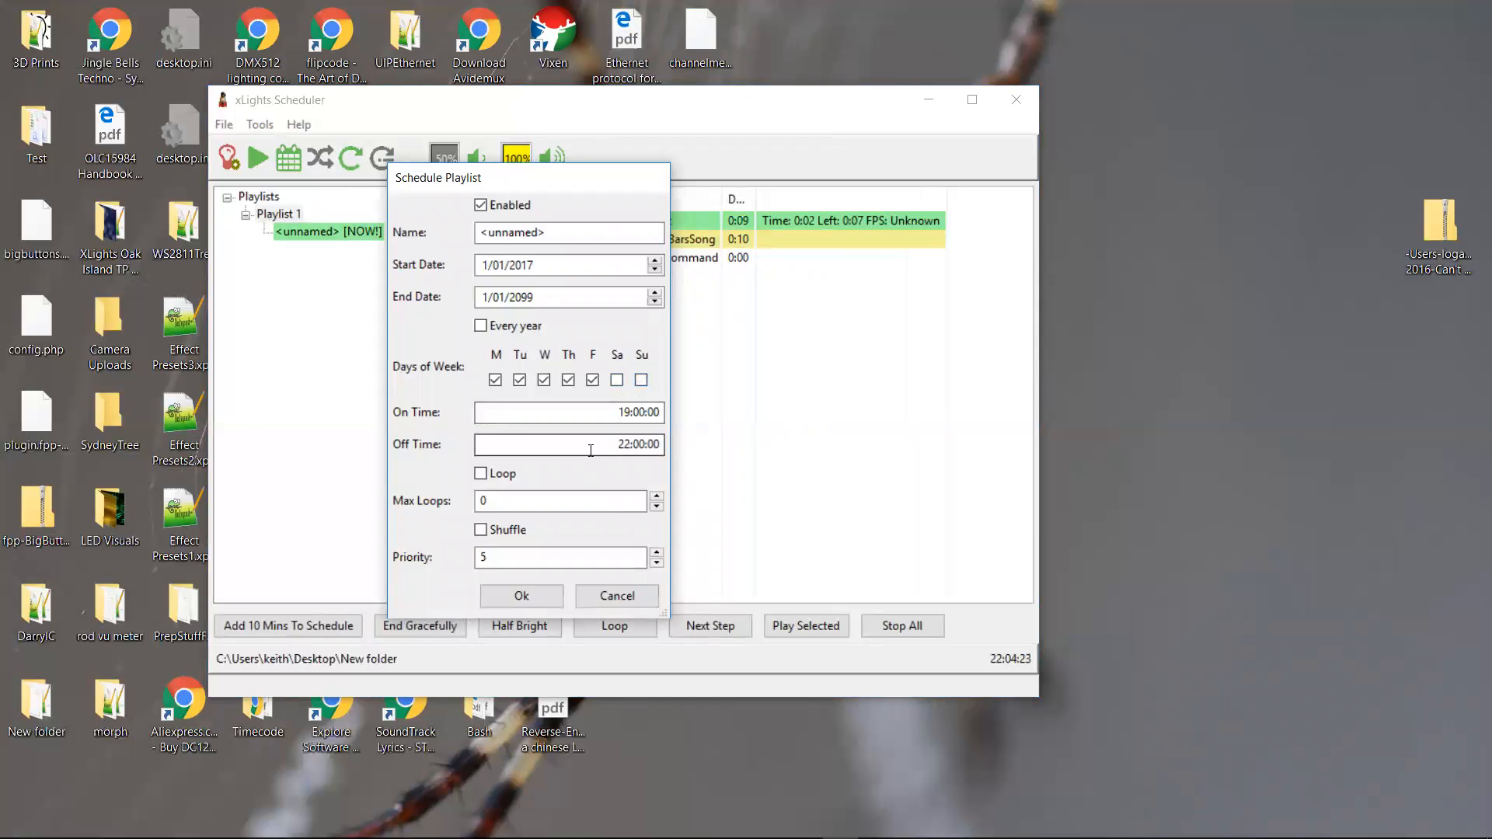
pyautogui.click(546, 381)
pyautogui.click(568, 380)
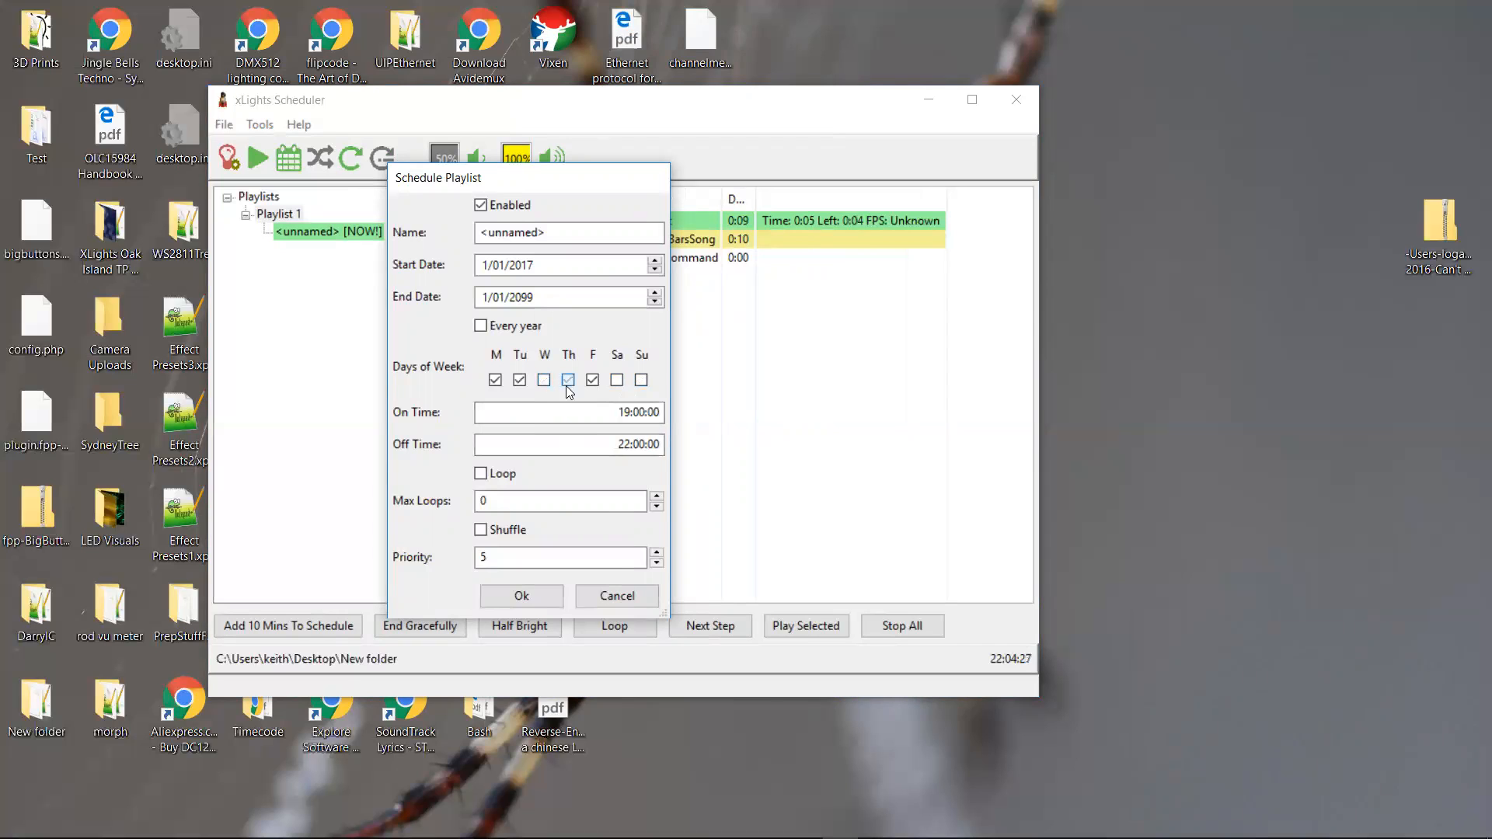
pyautogui.click(532, 600)
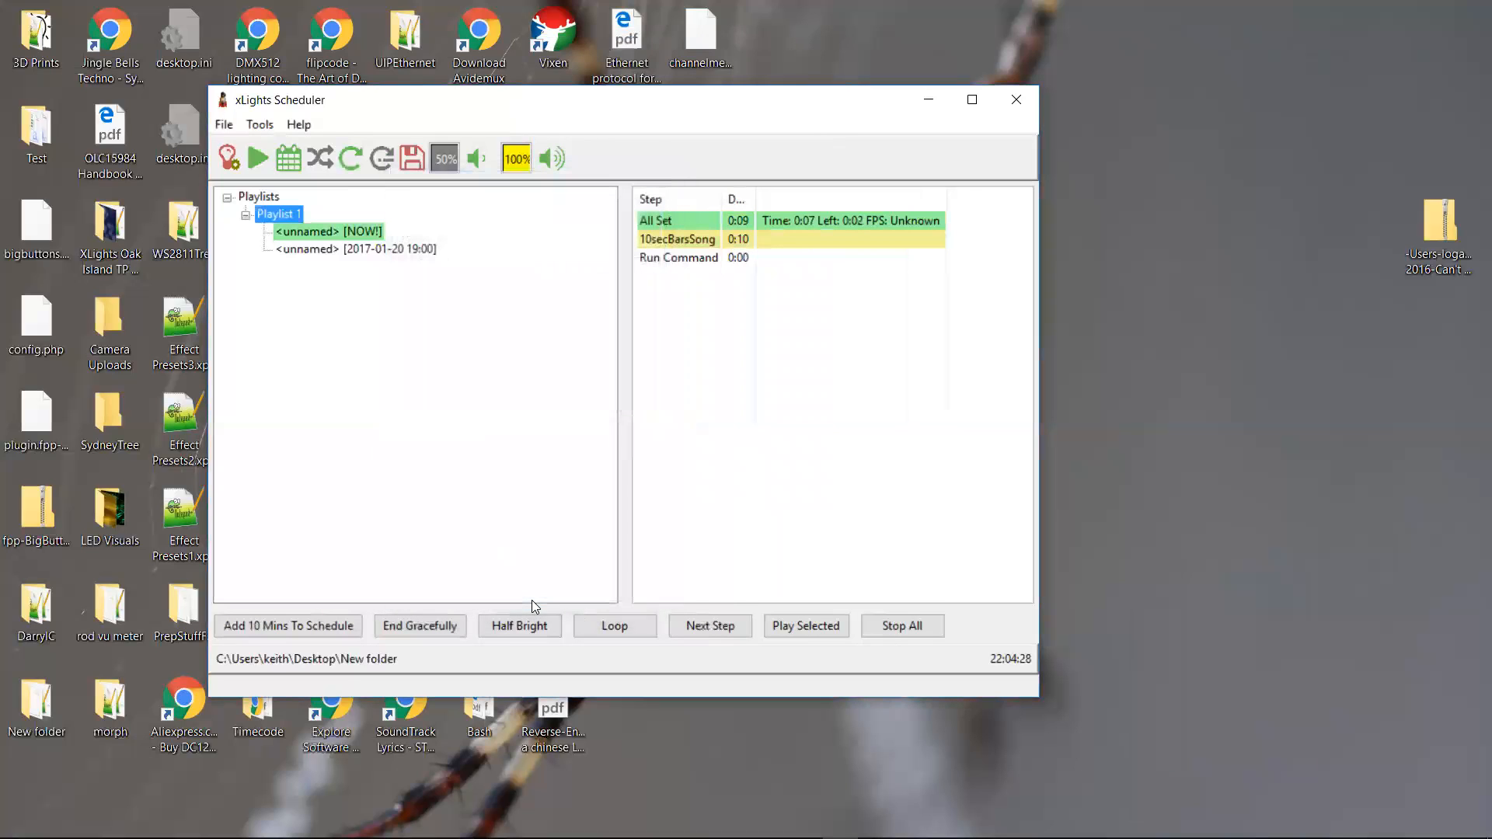
pyautogui.click(401, 248)
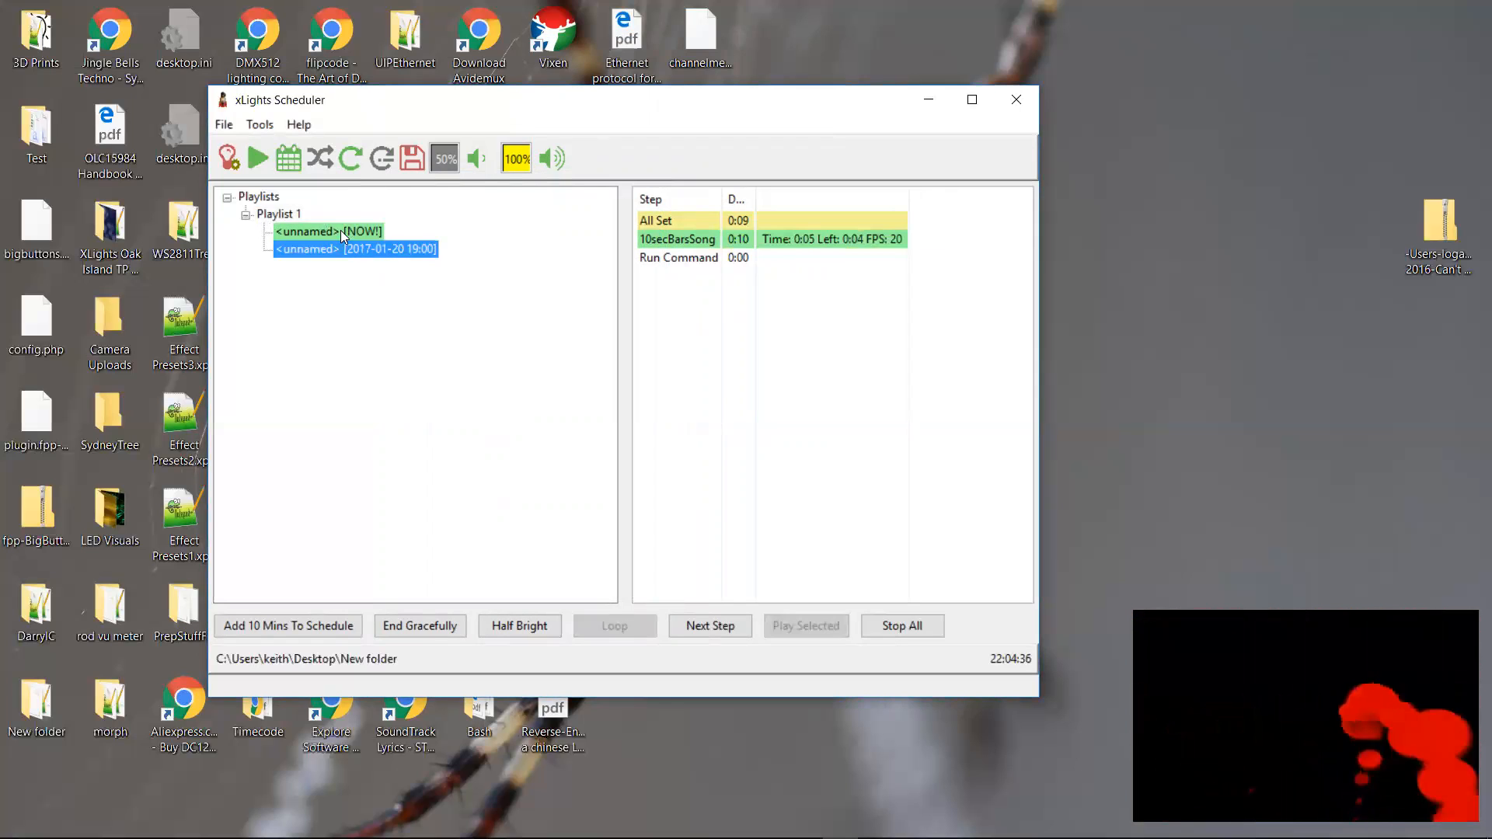
# Step: Add a third schedule to Playlist 1 with an end date of 1/01/2017 and save the schedule changes
pyautogui.rightClick(280, 218)
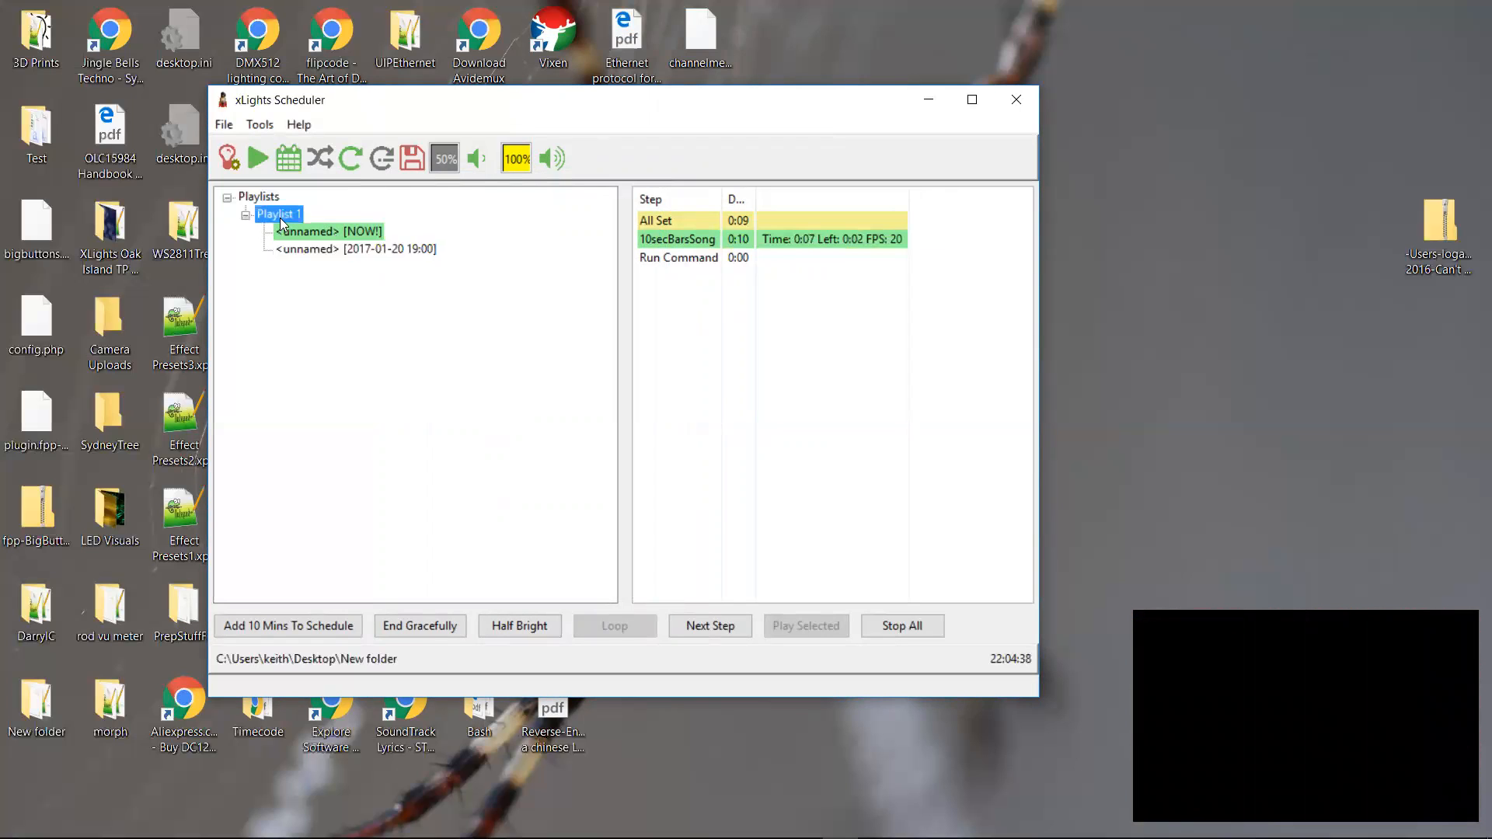
pyautogui.click(324, 254)
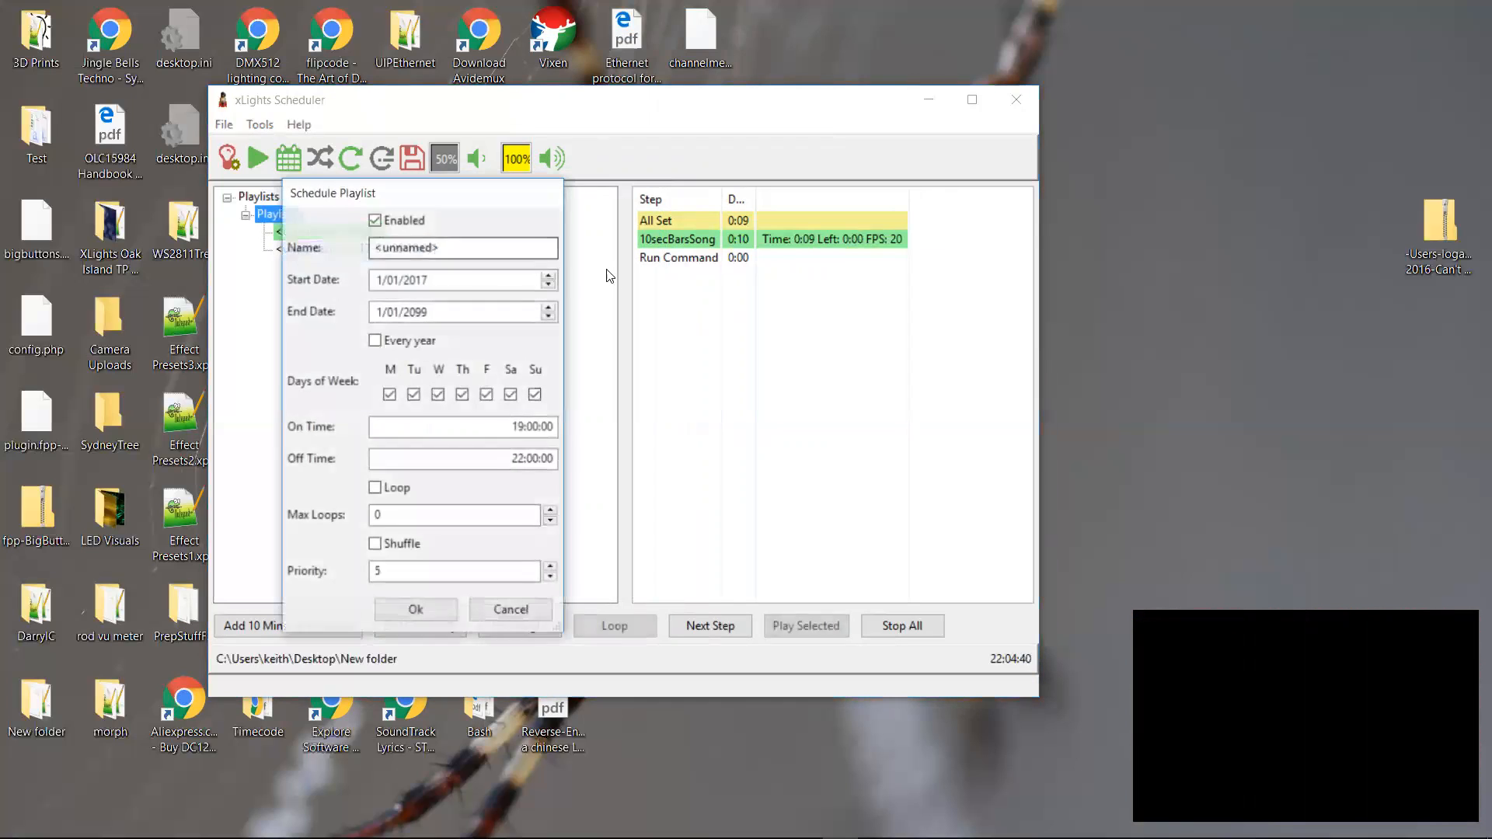
pyautogui.click(437, 314)
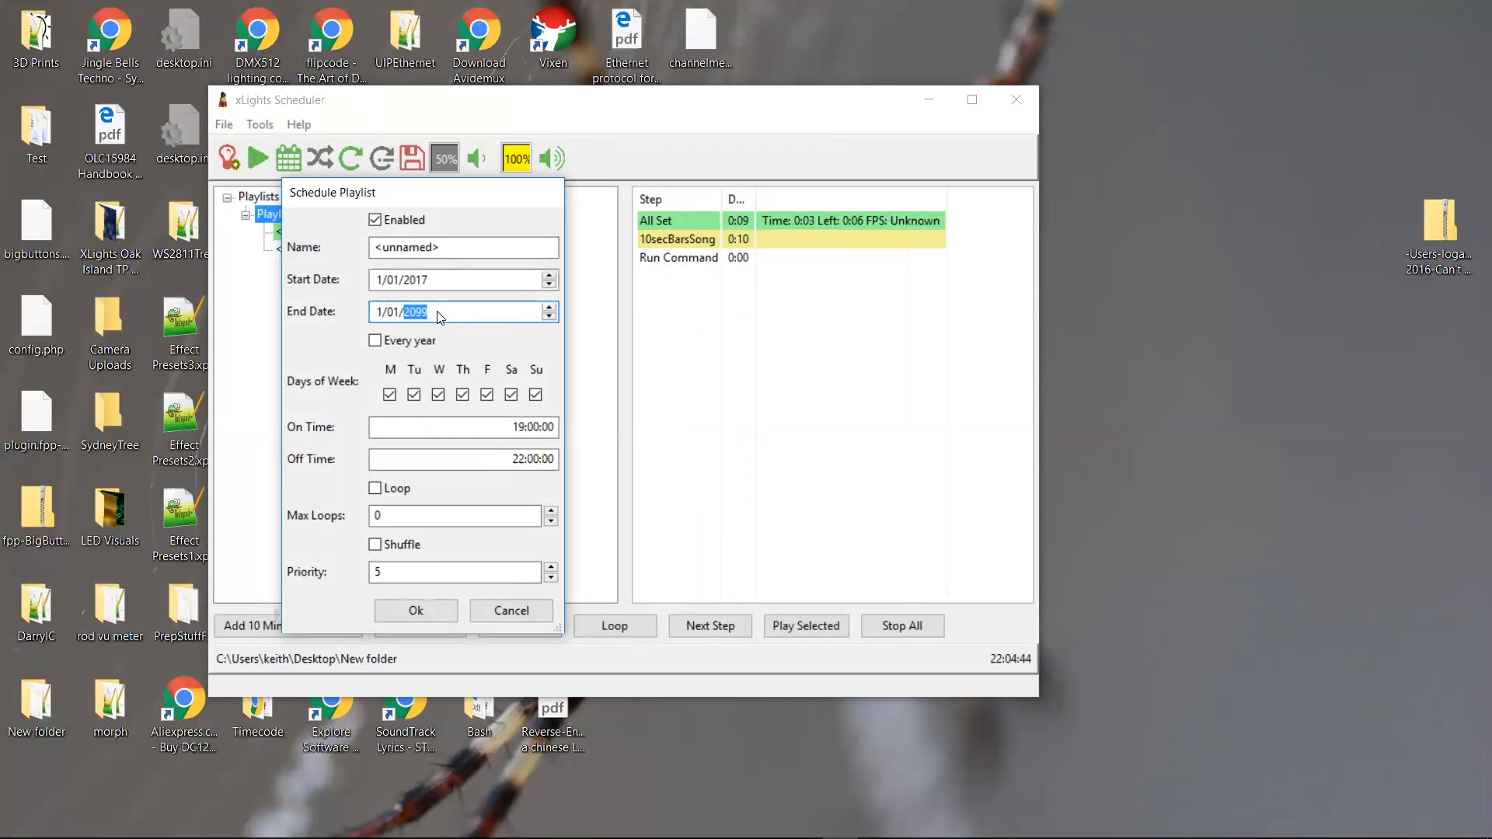
pyautogui.write('2017')
pyautogui.click(425, 619)
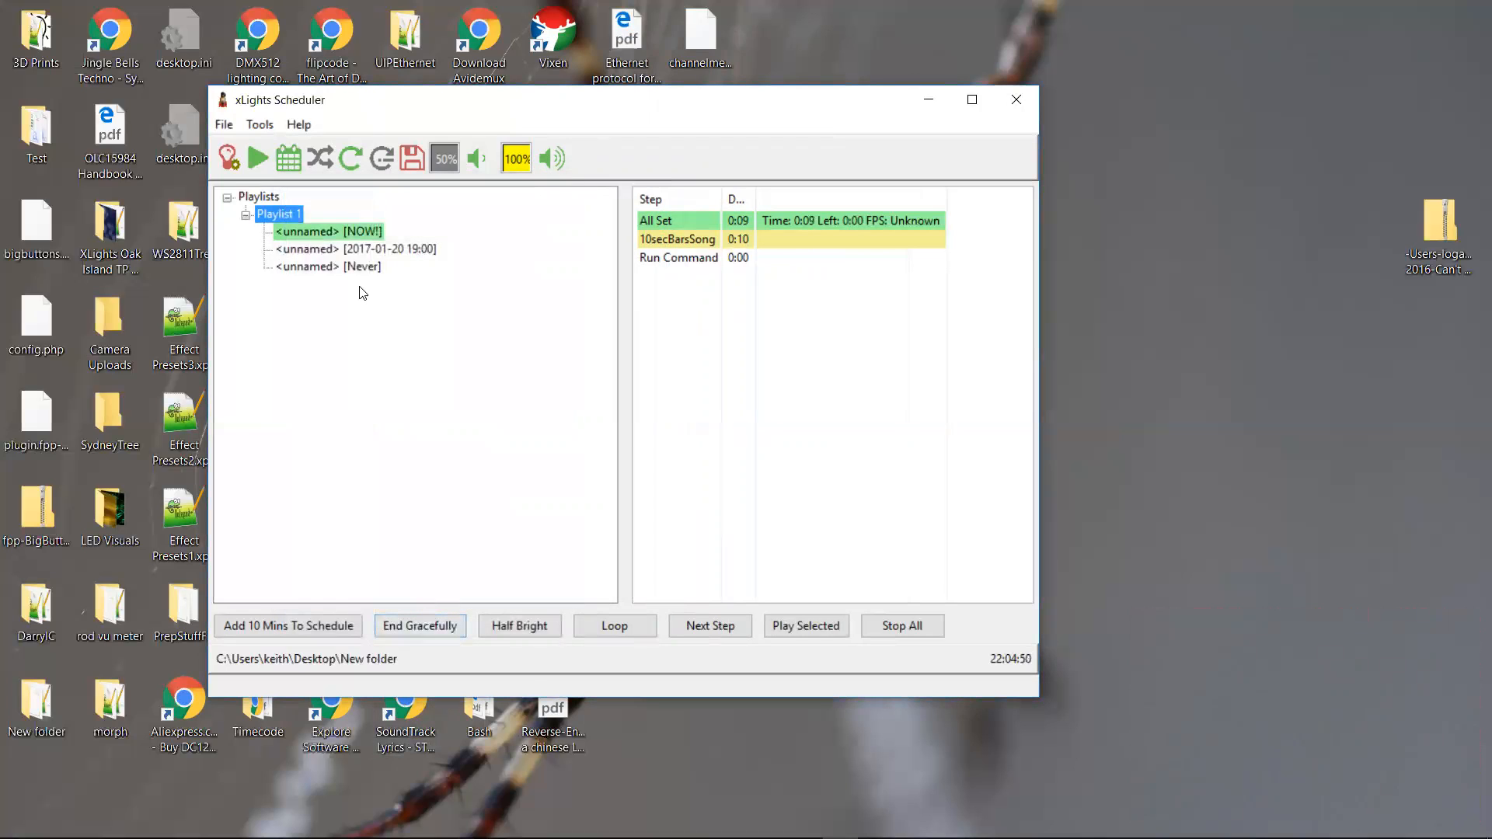
pyautogui.click(370, 267)
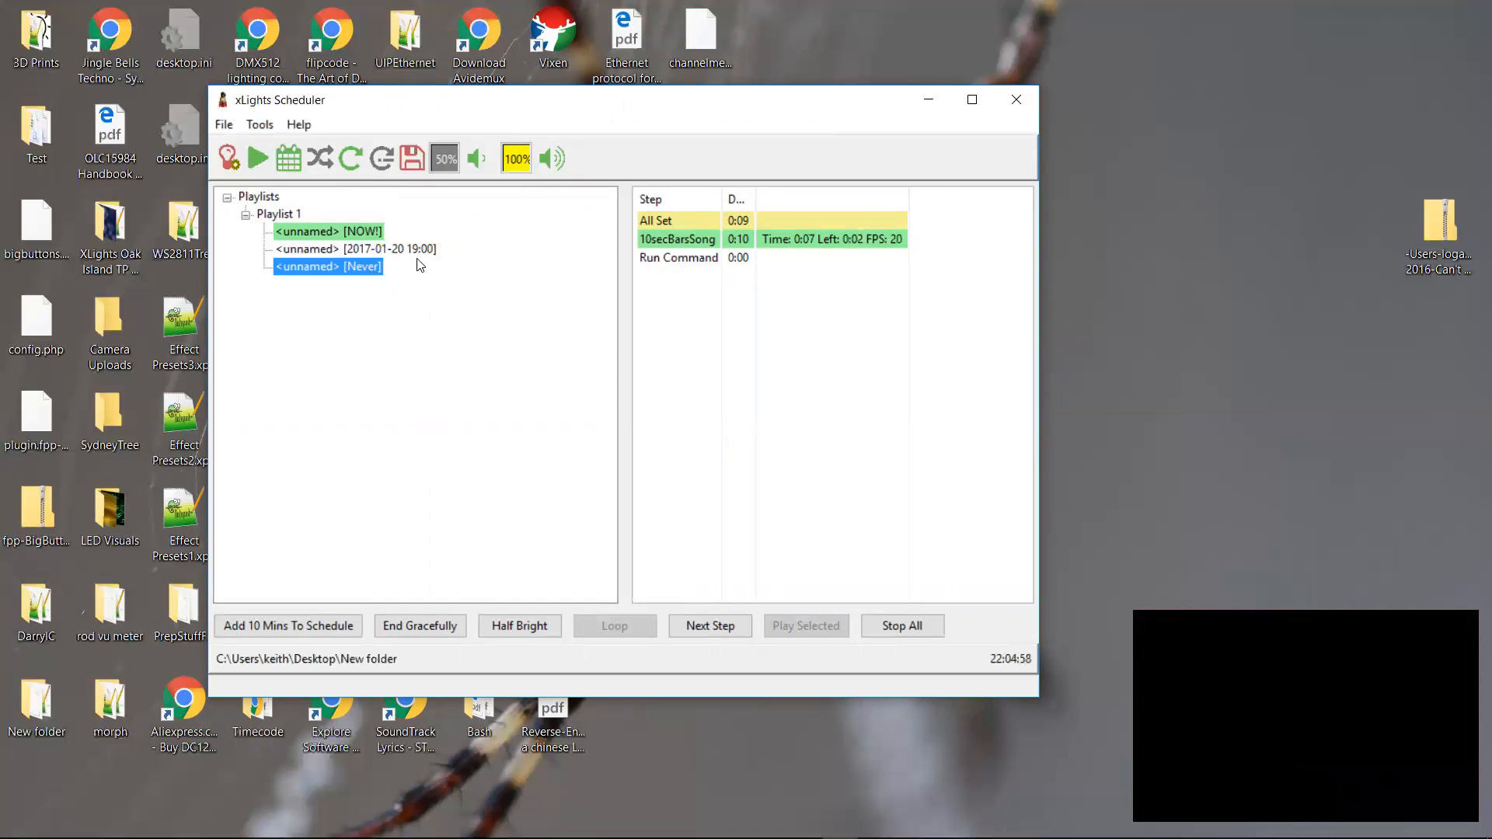
pyautogui.click(418, 162)
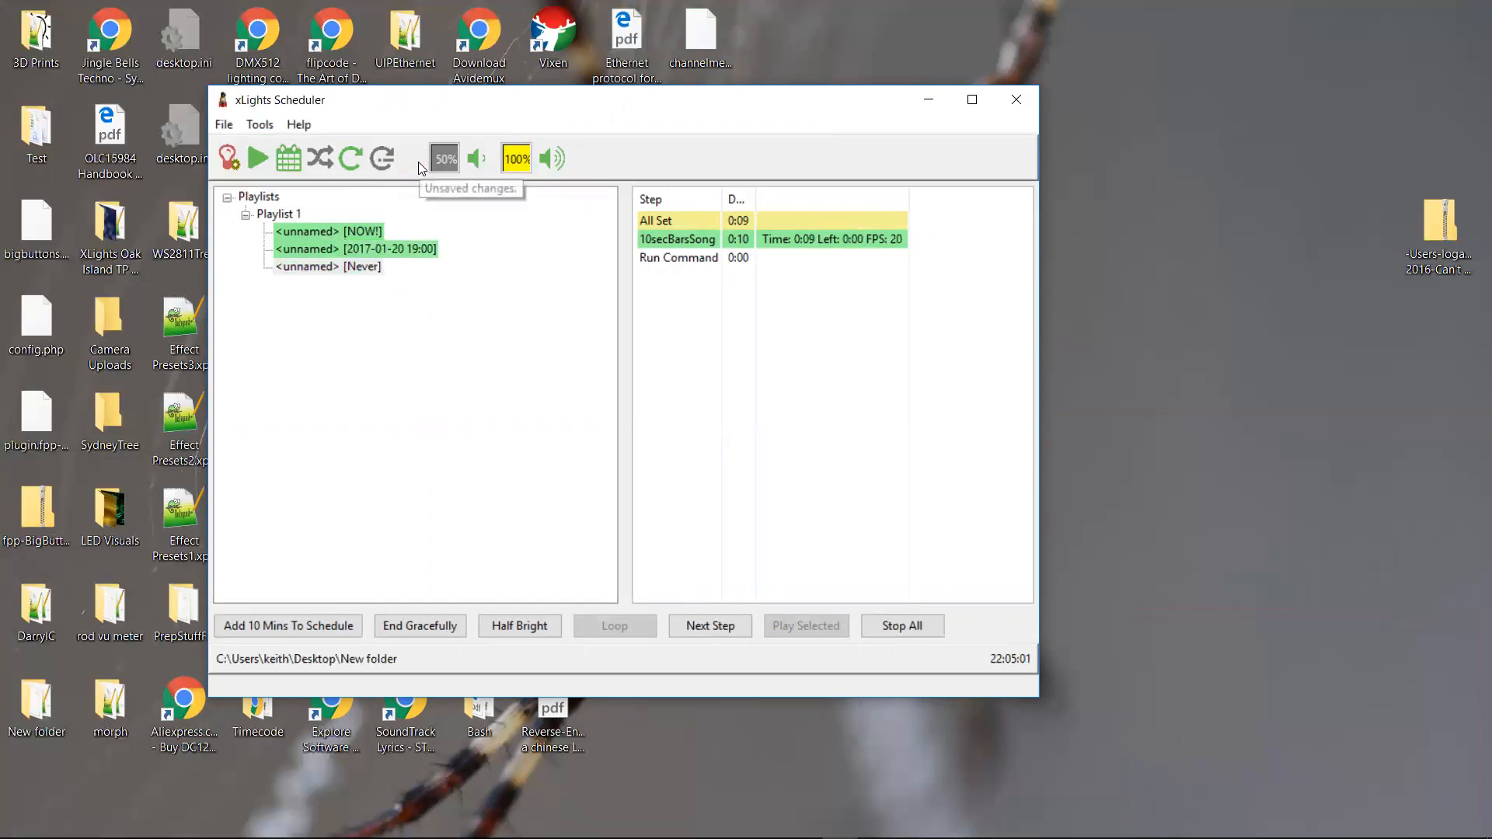
pyautogui.click(229, 167)
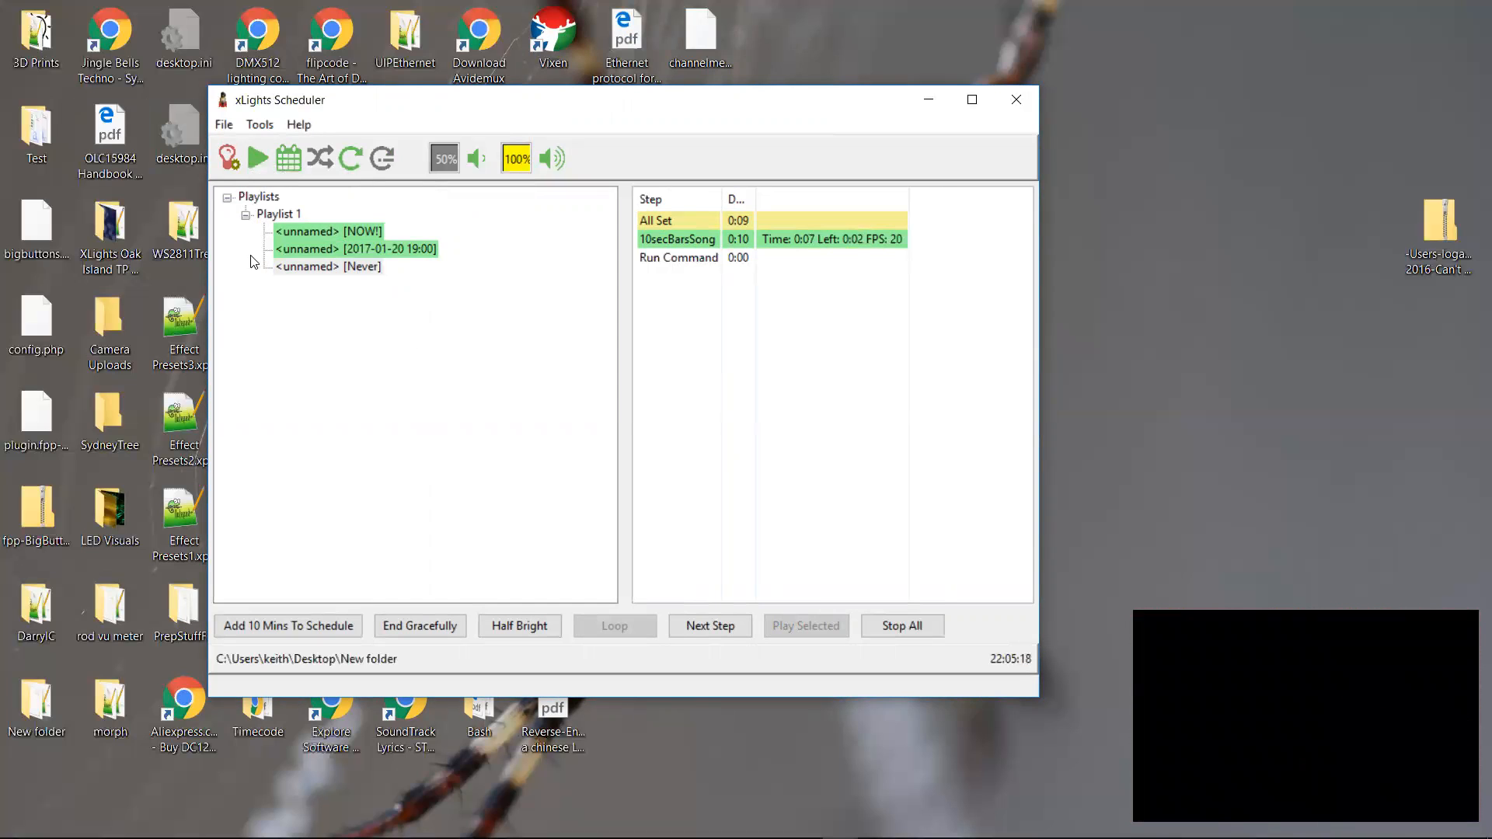